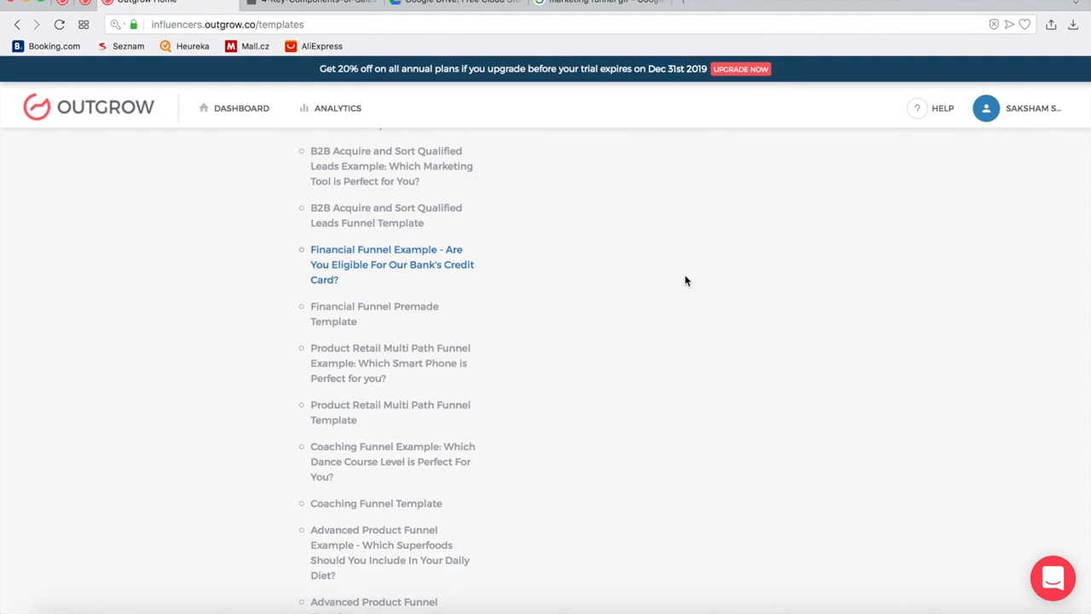
Open previews of the financial funnel example about bank credit card eligibility and of the Financial Funnel Premade Template.
left_click(413, 262)
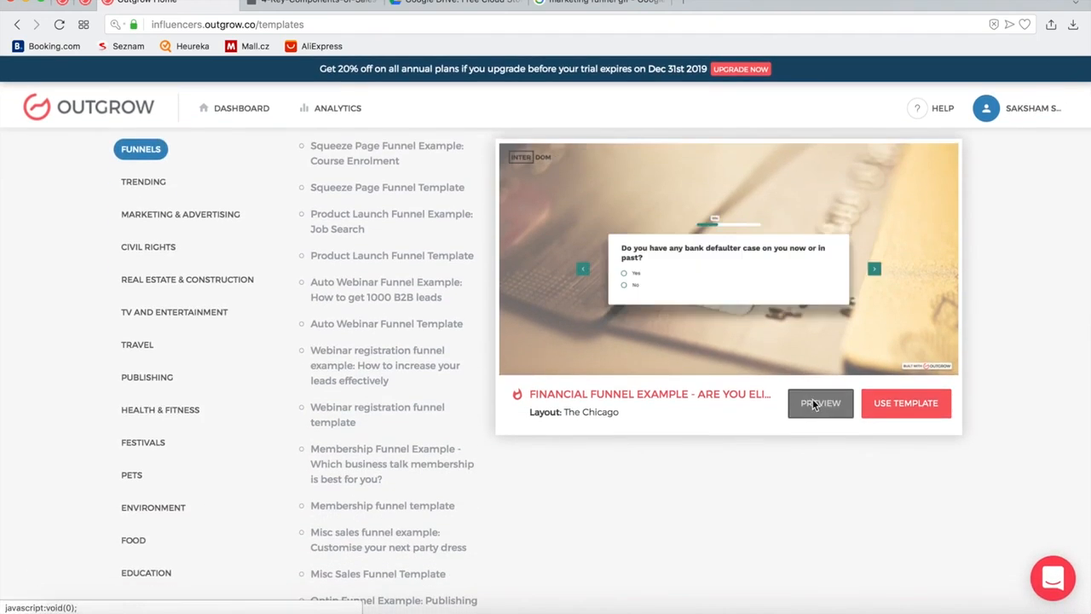
left_click(813, 402)
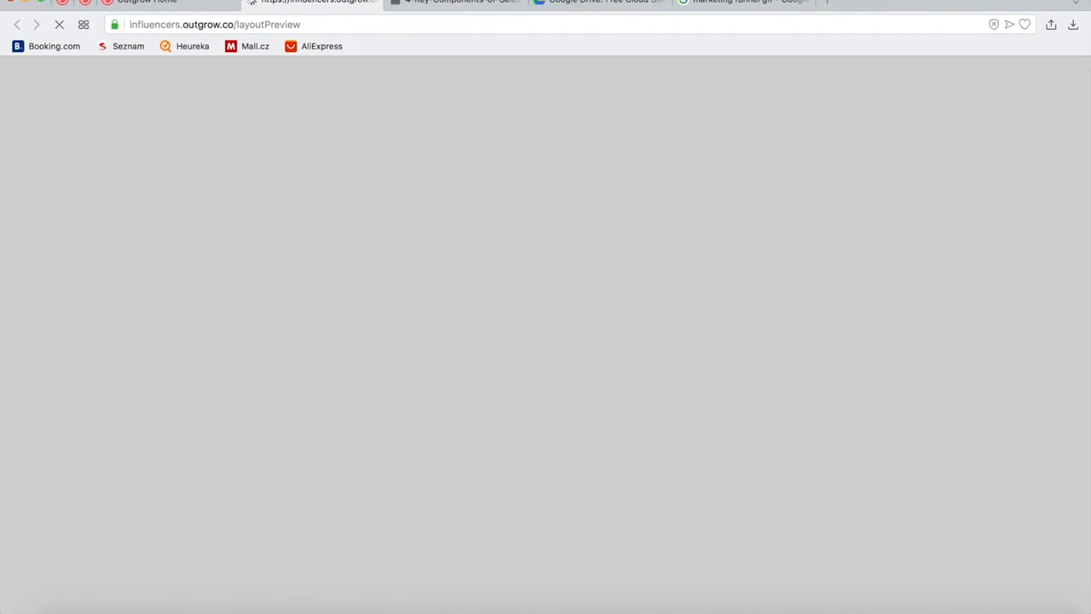
left_click(166, 3)
scroll(481, 321, "down", 10)
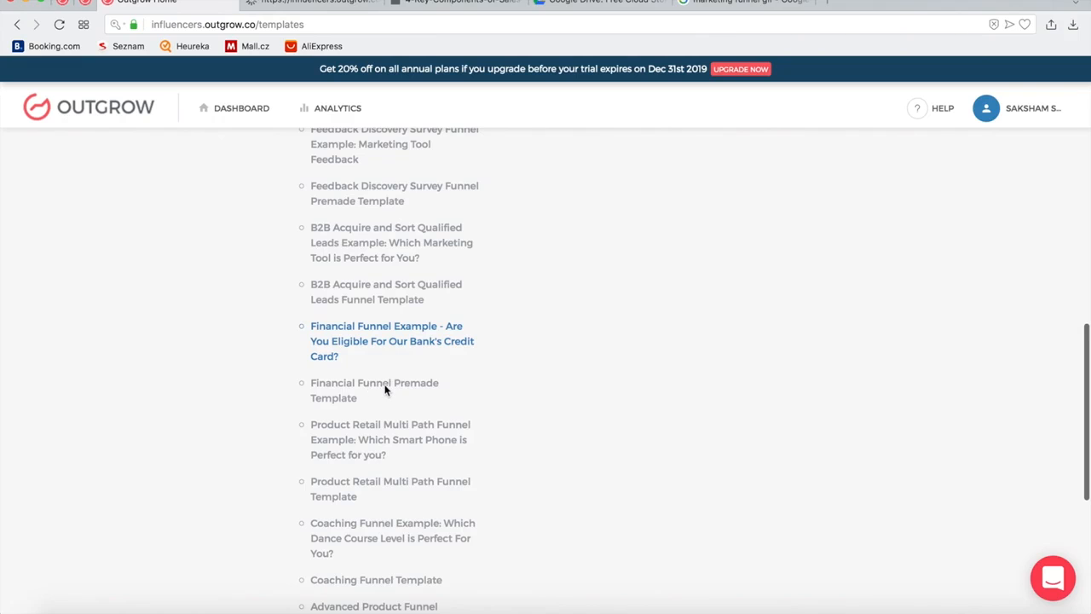
left_click(384, 389)
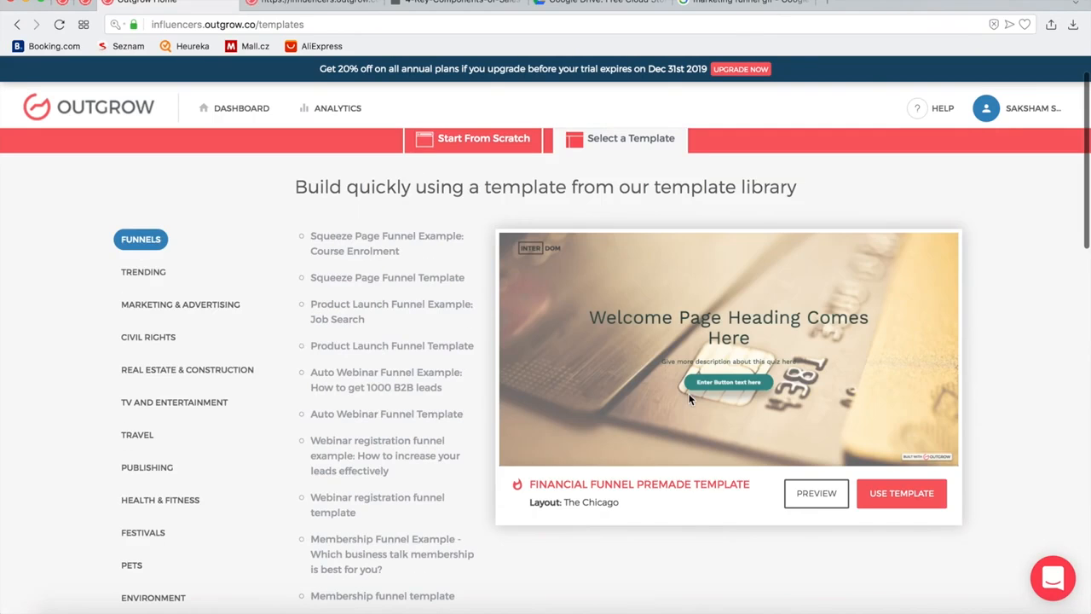
left_click(819, 494)
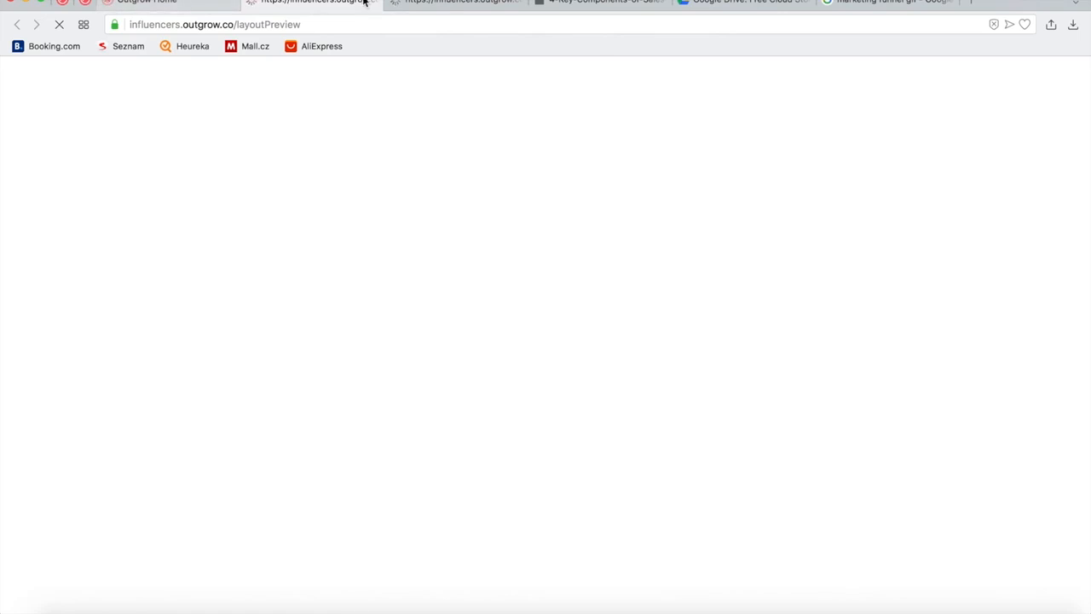
Take the example's credit card quiz, answering No to another bank's card, Yes to bankruptcy and defaulter case, and 160 for credit score.
left_click(447, 10)
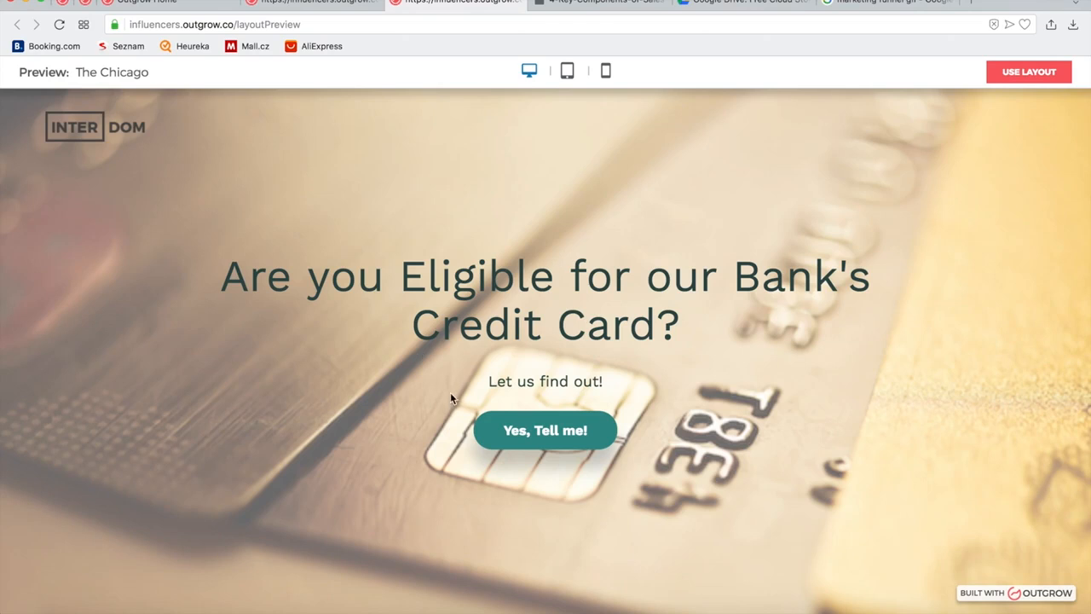
left_click(529, 442)
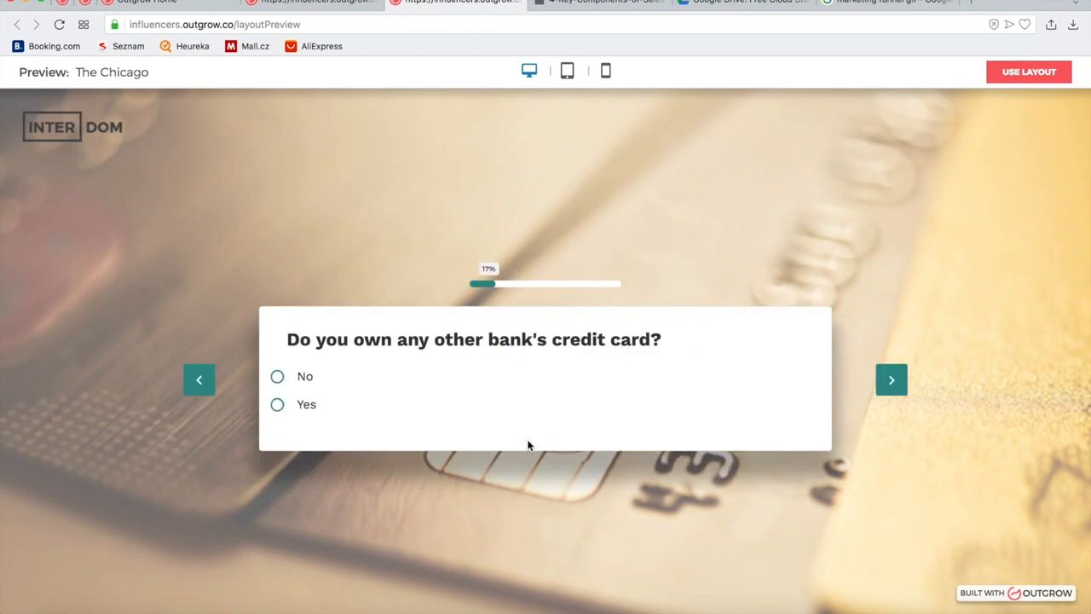
left_click(318, 385)
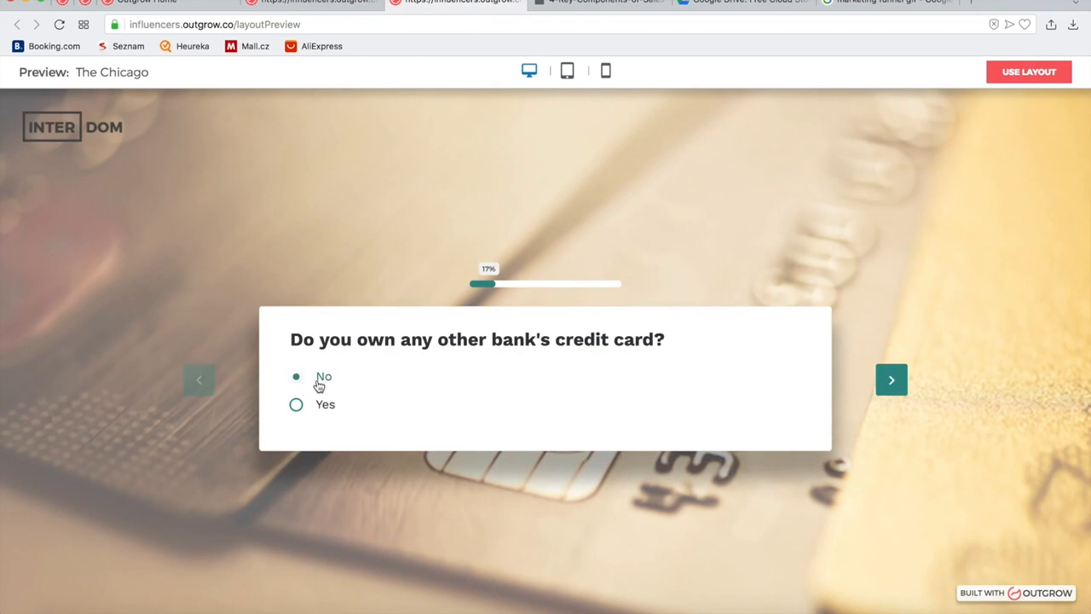
left_click(327, 409)
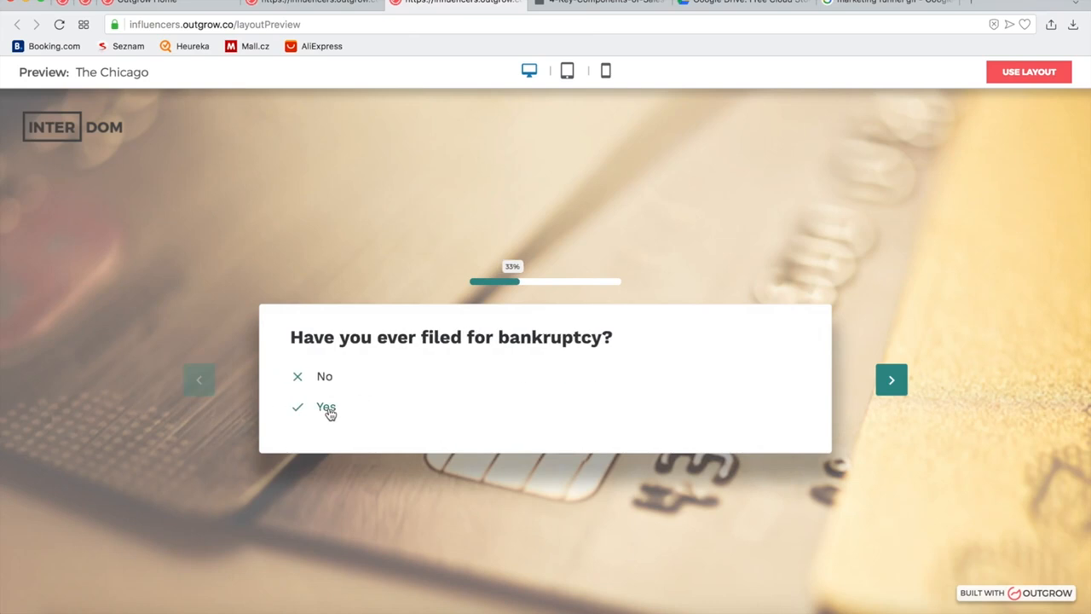
left_click(324, 399)
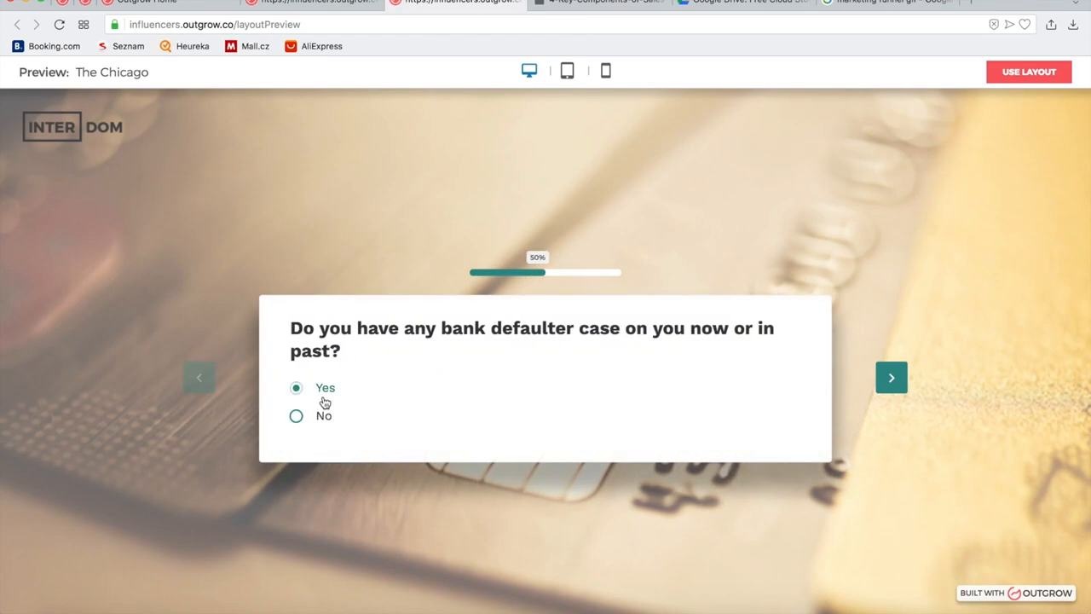
left_click_drag(300, 382, 376, 383)
left_click(319, 429)
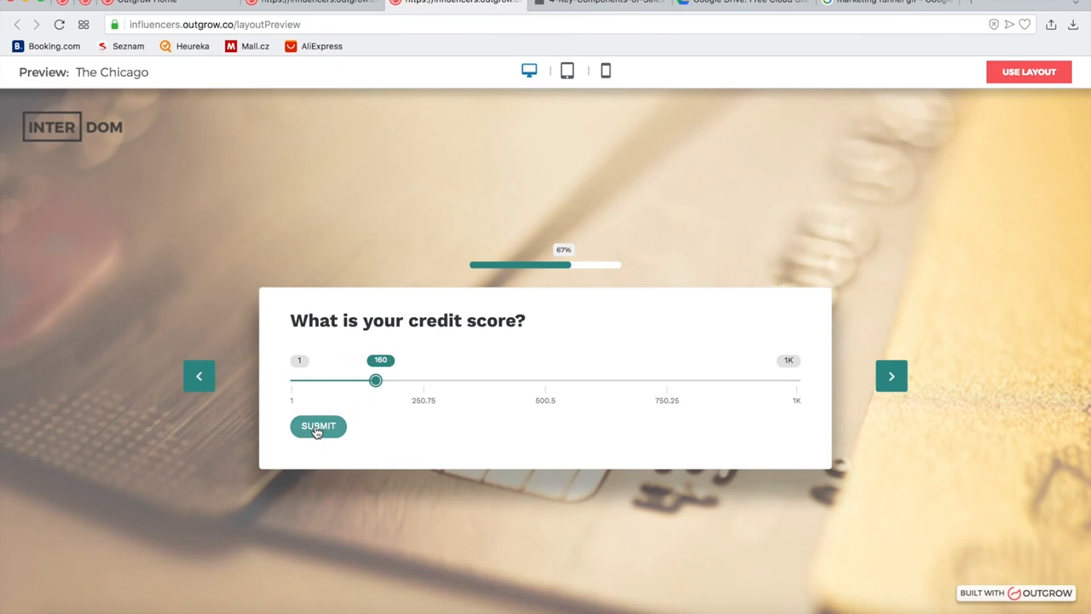
left_click(357, 397)
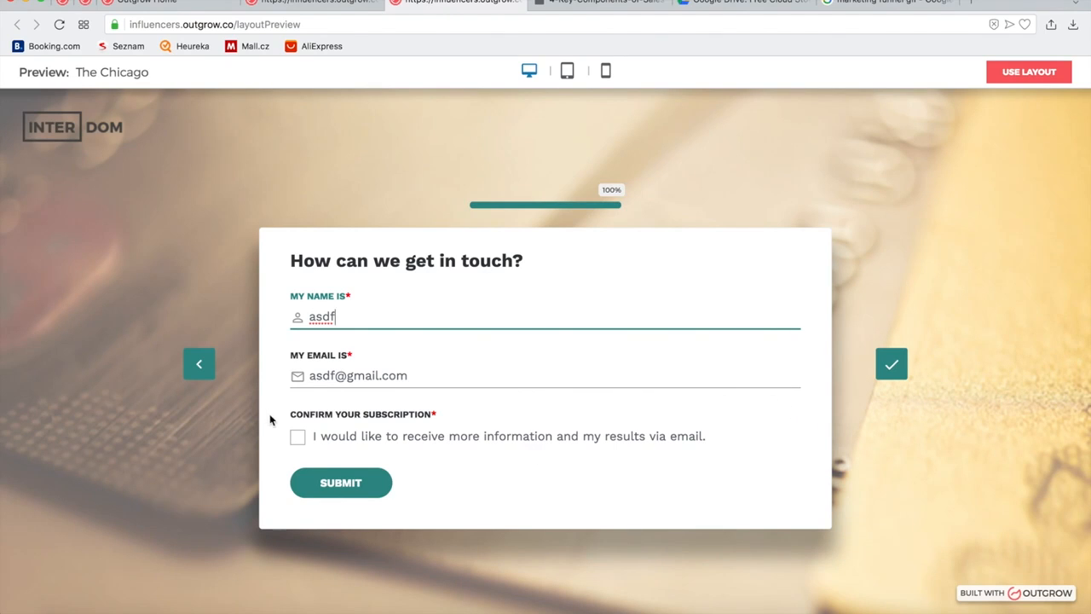
Agree to receive results by email, submit the example quiz's contact form and review the whole outcome page.
left_click(291, 438)
left_click(297, 440)
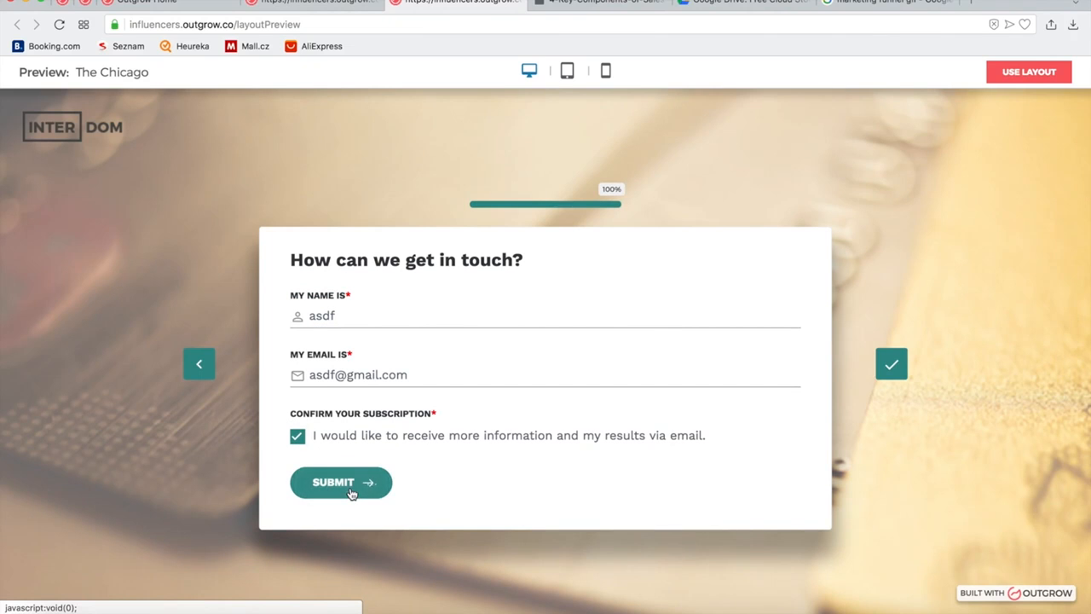
left_click(350, 490)
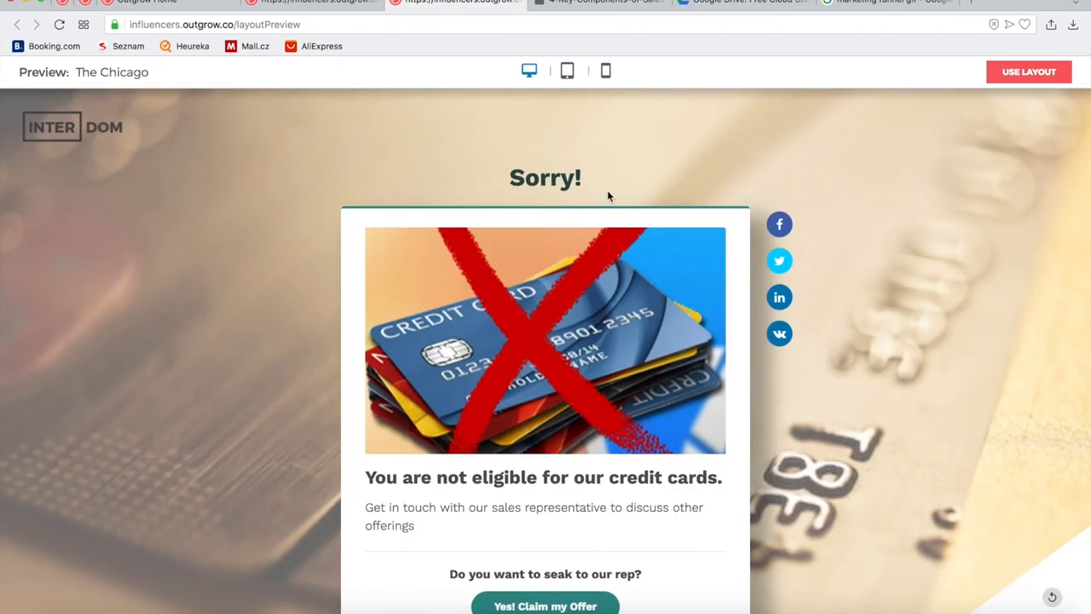
scroll(858, 197, "down", 4)
scroll(857, 197, "up", 4)
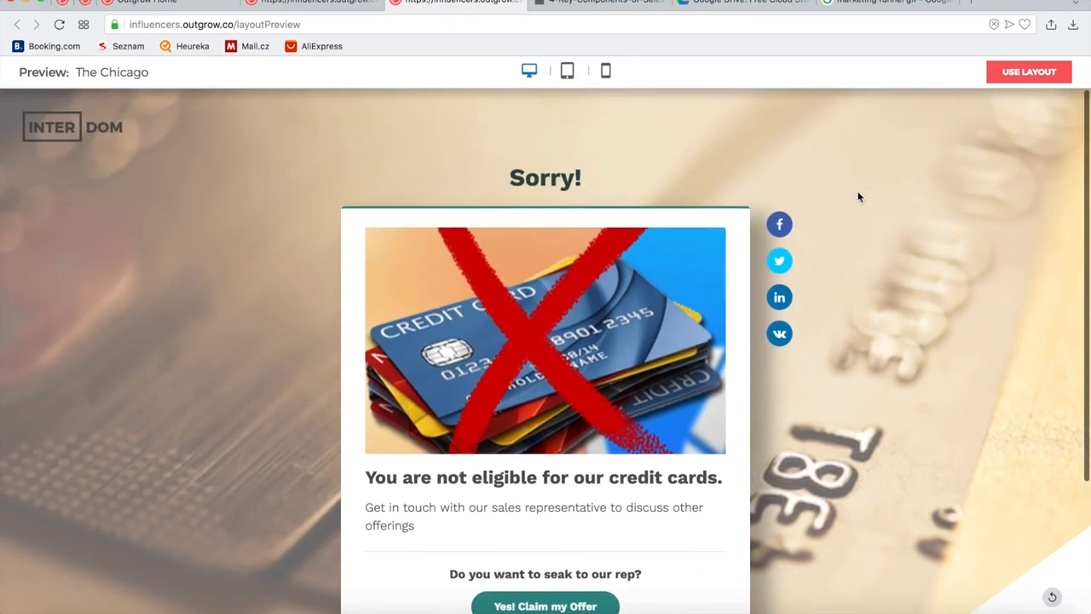
scroll(857, 197, "down", 1)
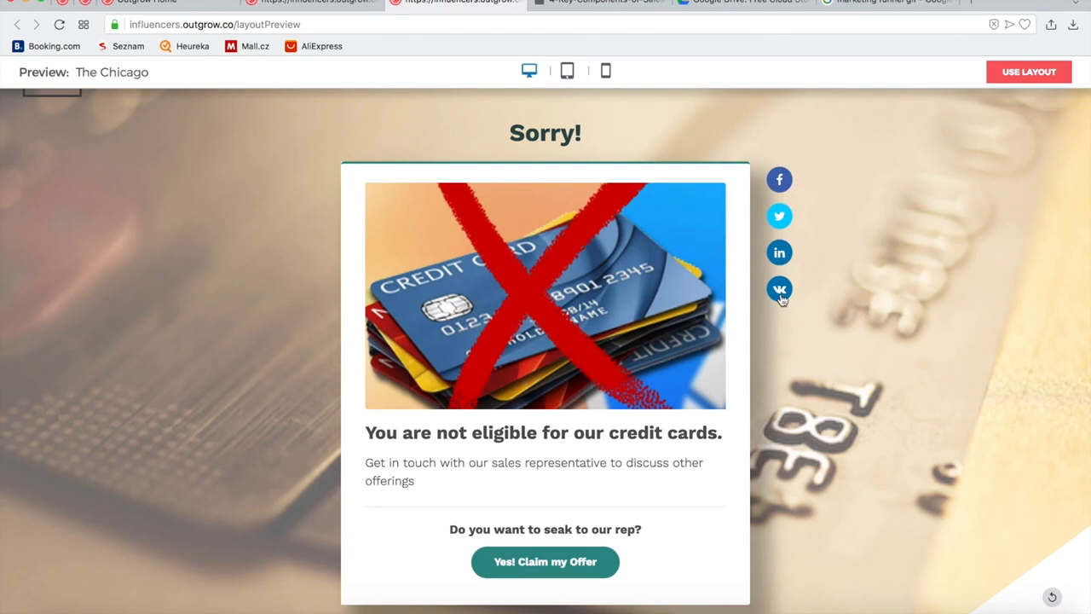
scroll(781, 294, "down", 3)
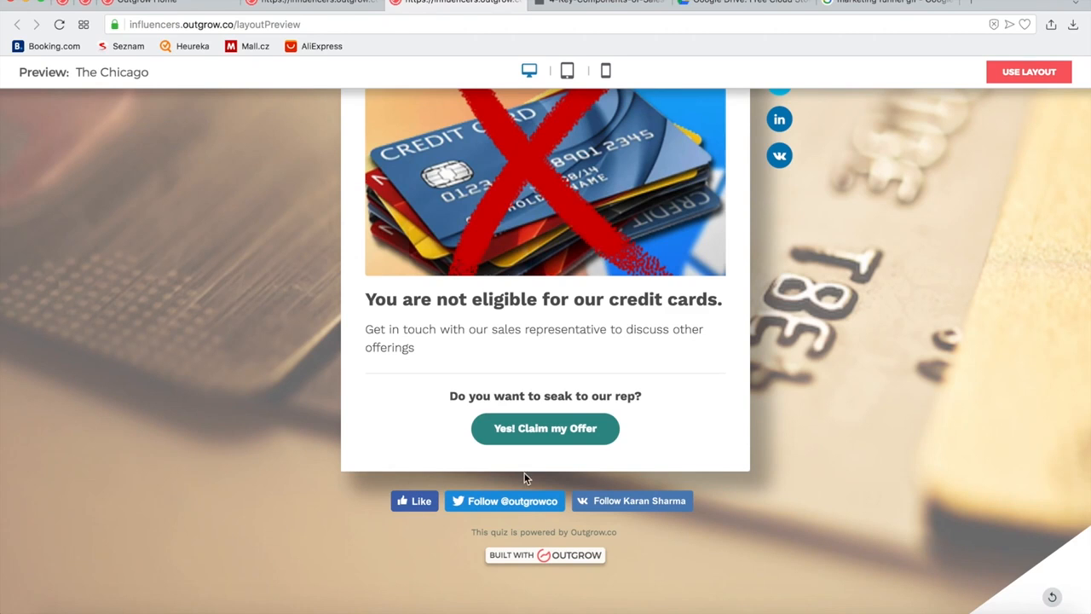
scroll(440, 442, "up", 4)
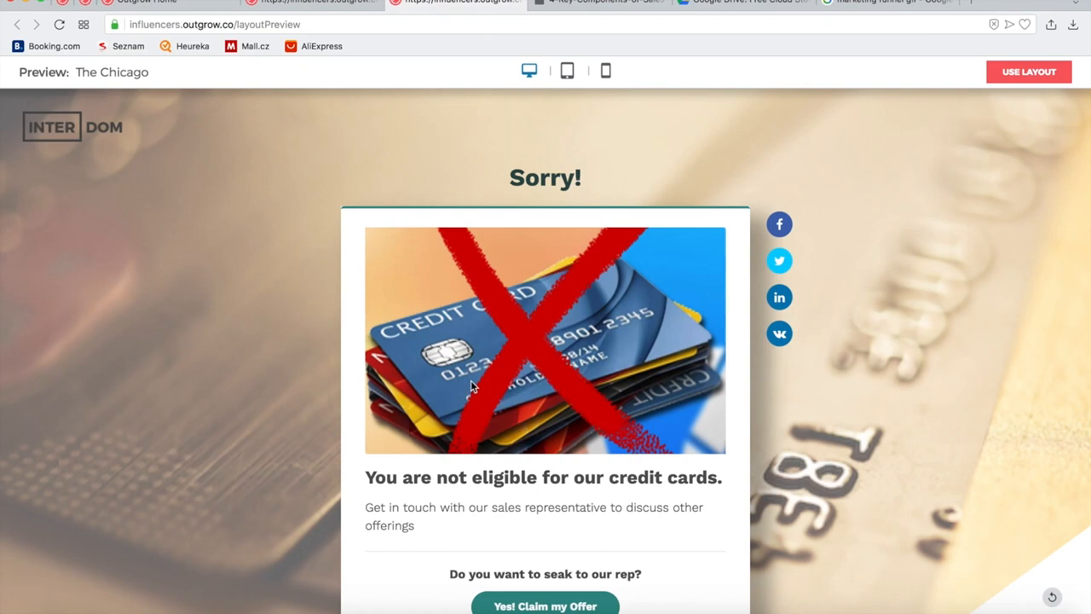
Start the quiz in the premade template preview and answer its placeholder questions, choosing Option 3 leading to Disqualification for Follow up Question 2.
left_click(317, 5)
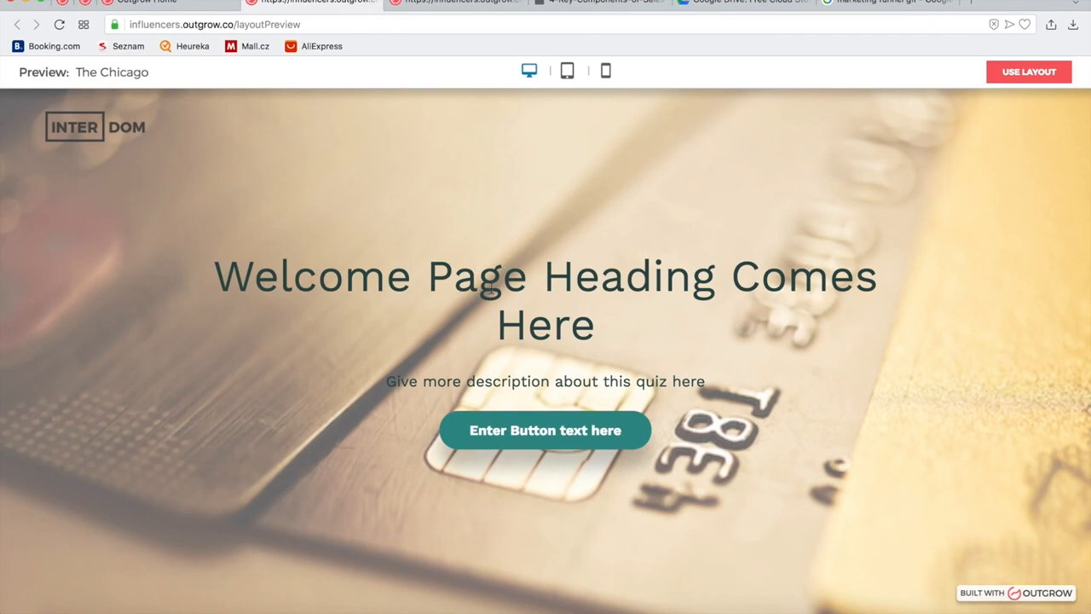
left_click(496, 445)
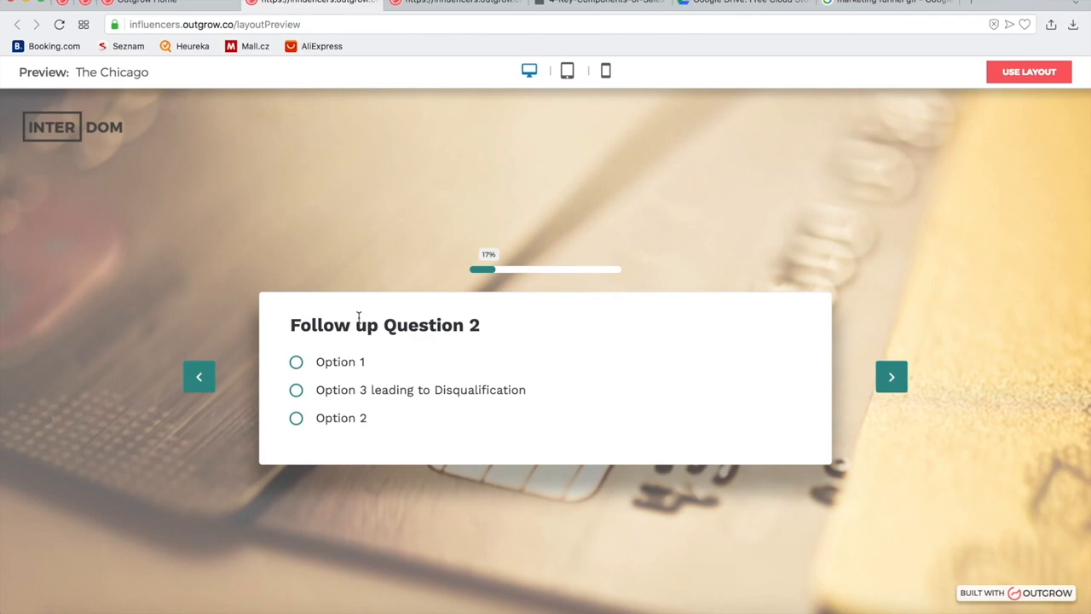
left_click(397, 394)
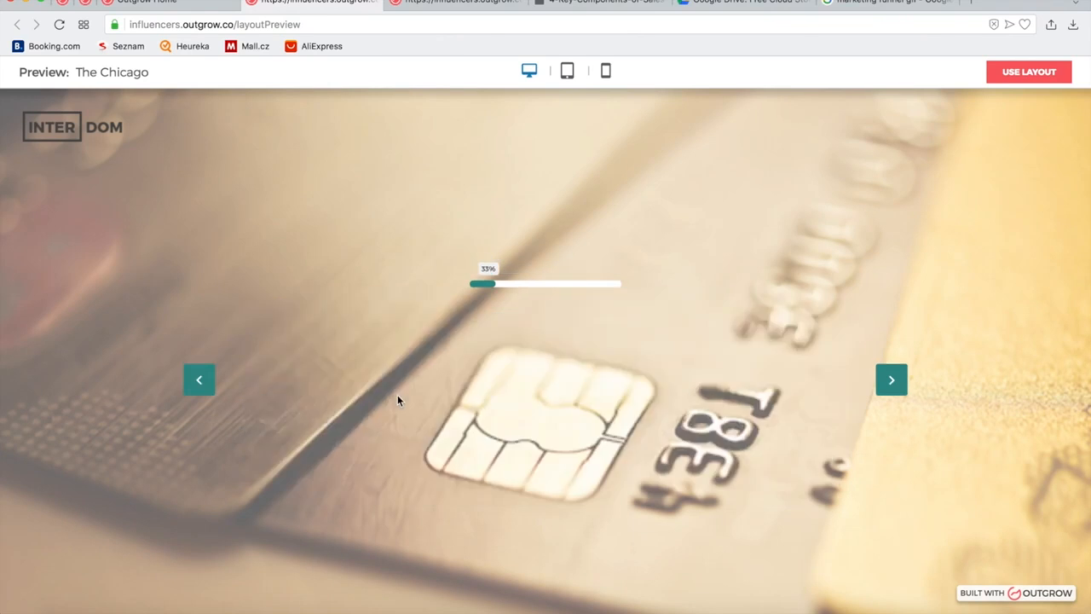
left_click(344, 412)
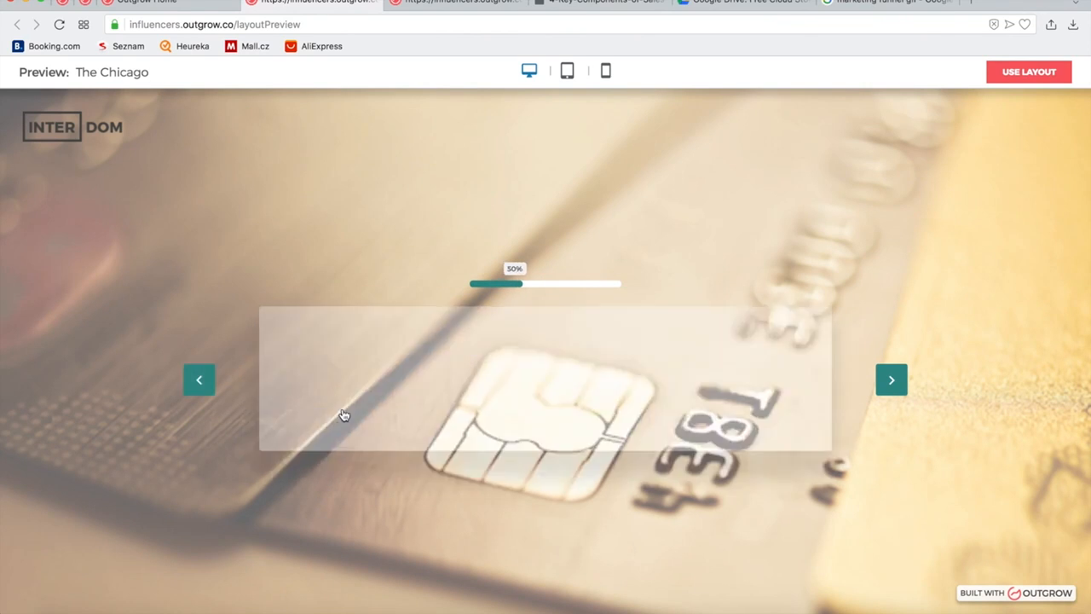
left_click(358, 378)
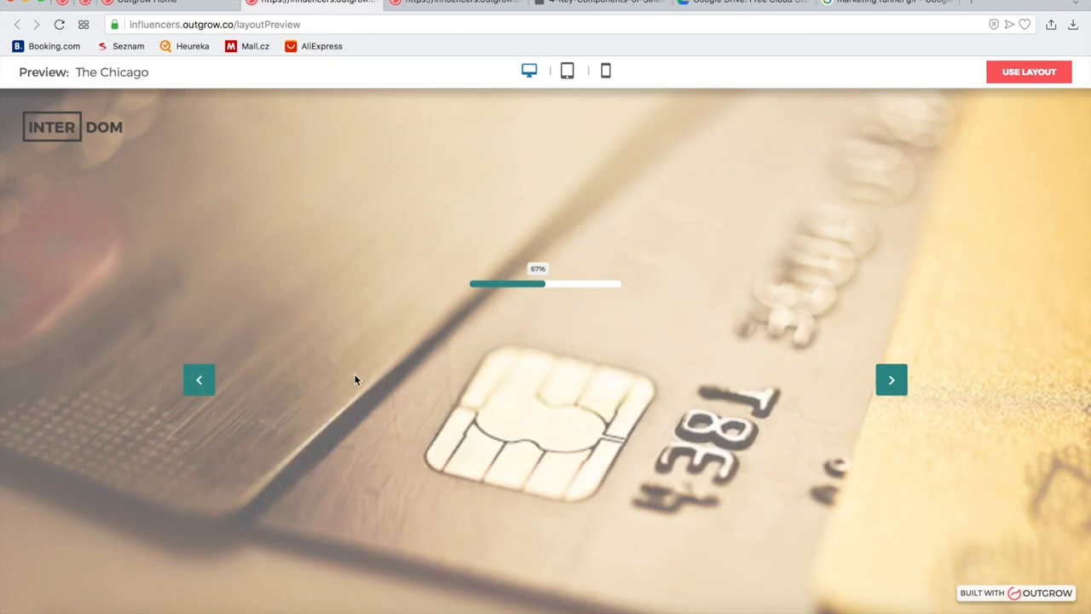
left_click(324, 407)
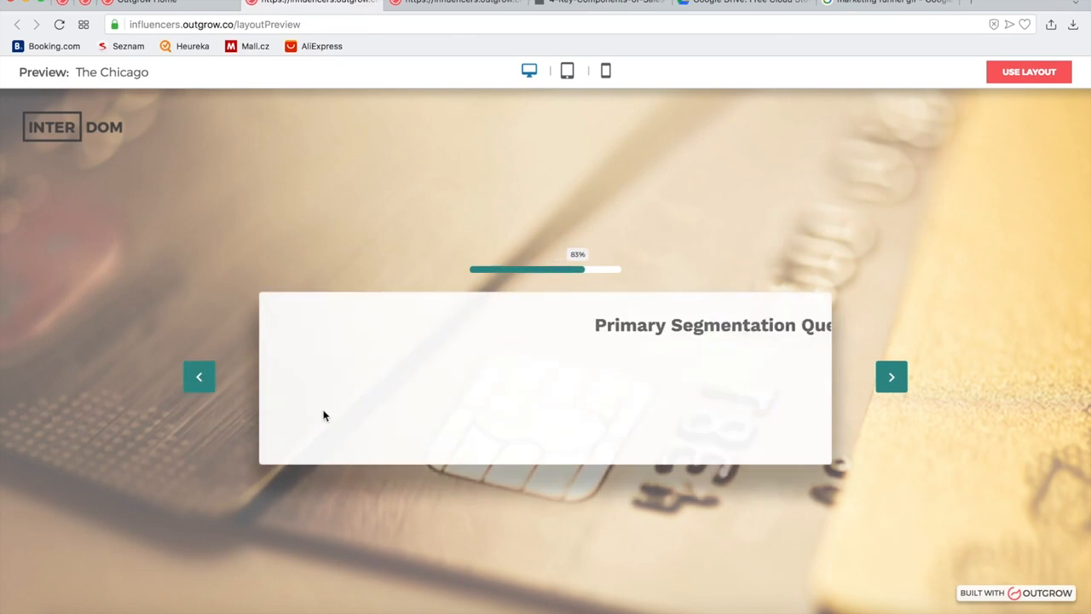
left_click(390, 401)
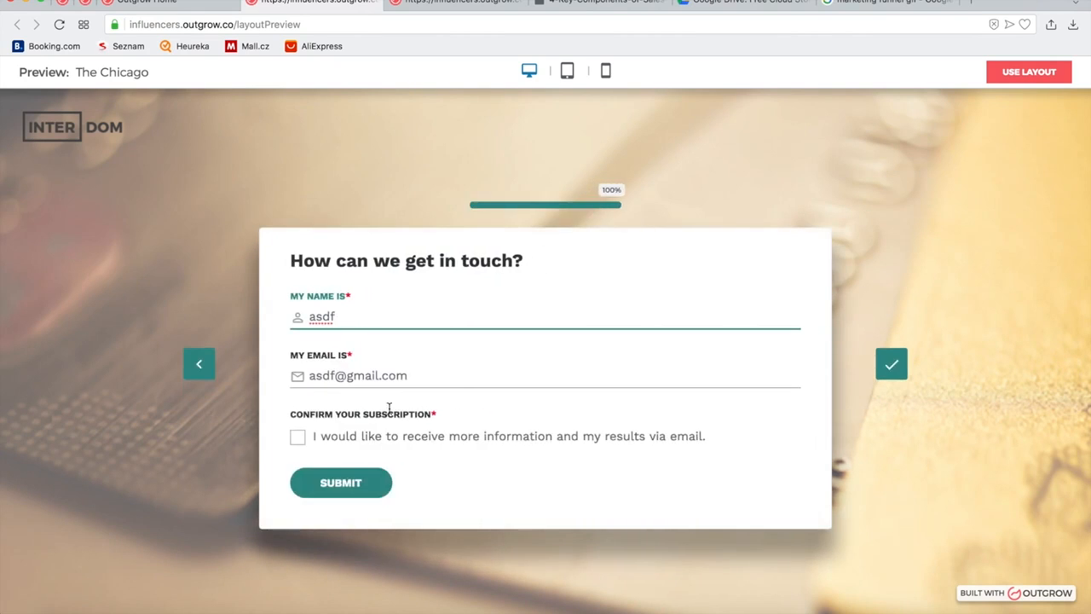
Confirm the subscription, submit the premade template's contact form and review its placeholder outcome page.
left_click(302, 440)
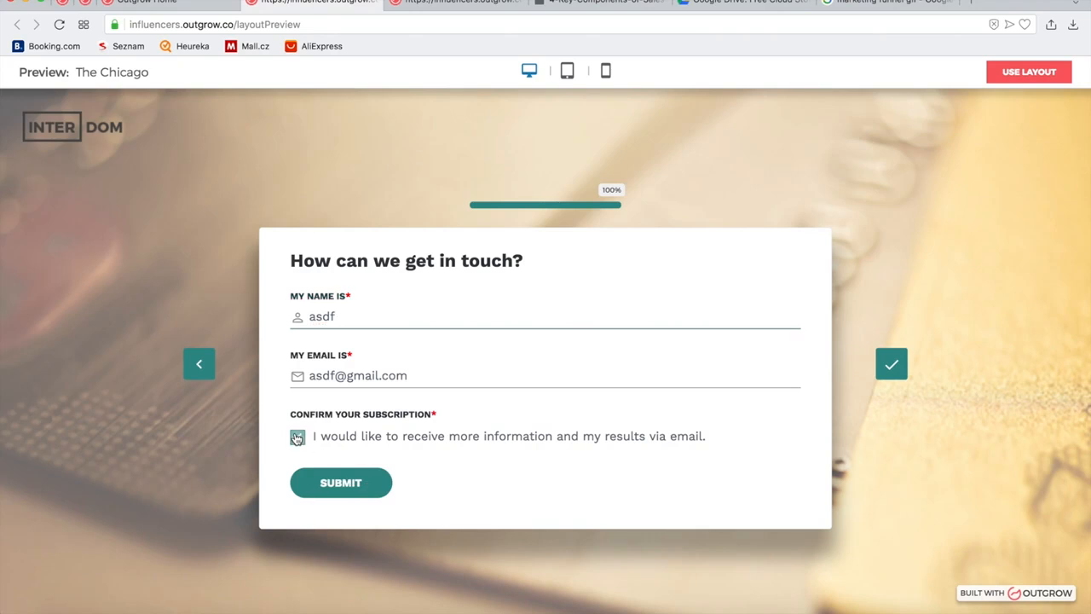
left_click(336, 483)
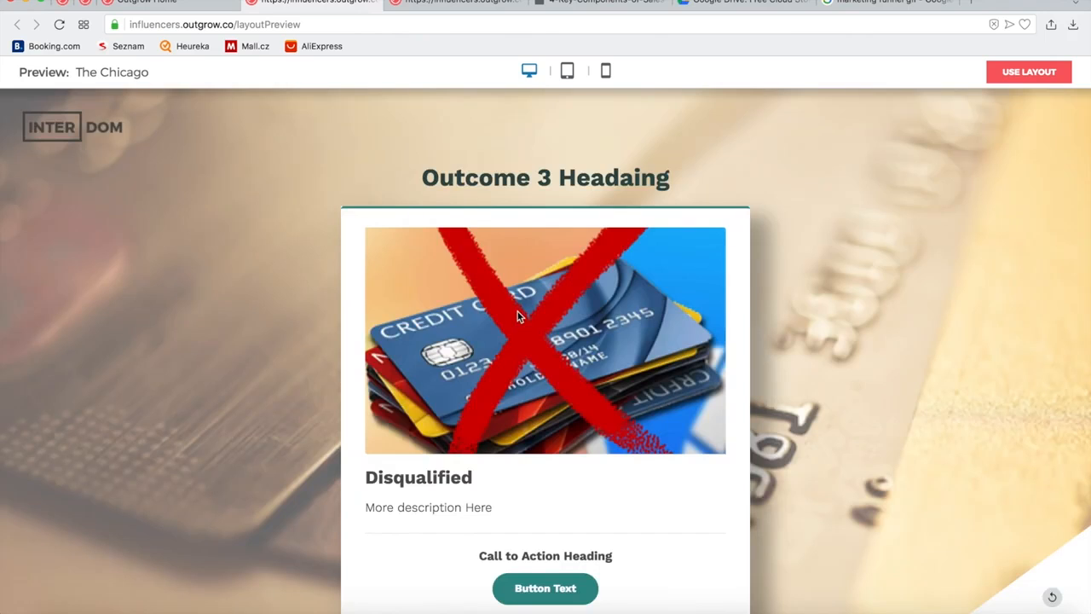
scroll(596, 256, "down", 2)
scroll(659, 246, "down", 1)
scroll(659, 246, "up", 3)
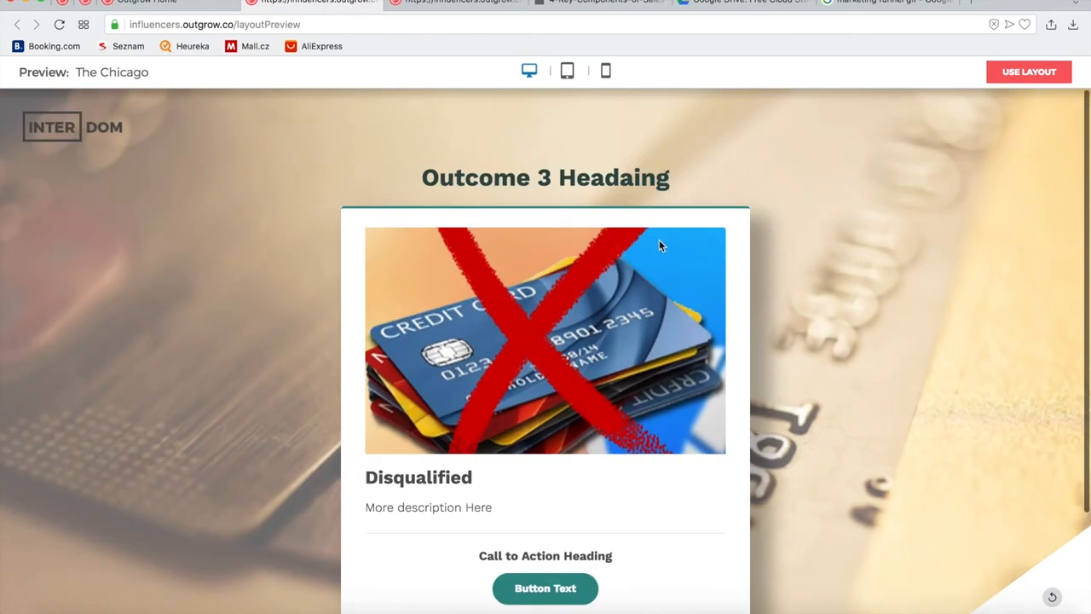
Reload both layout previews to compare their welcome pages.
key("super+r")
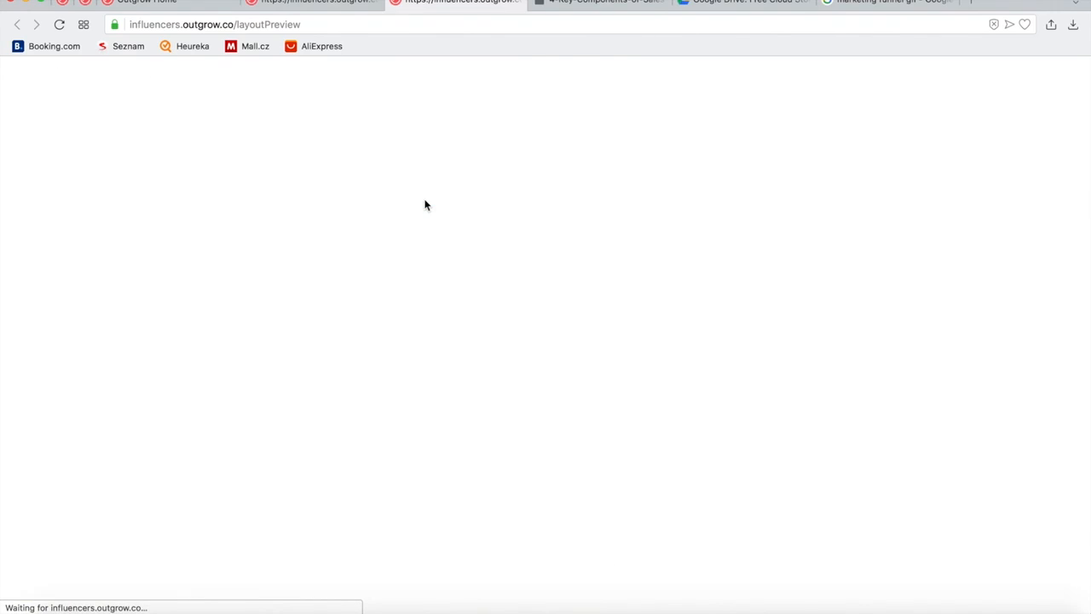
key("super+r")
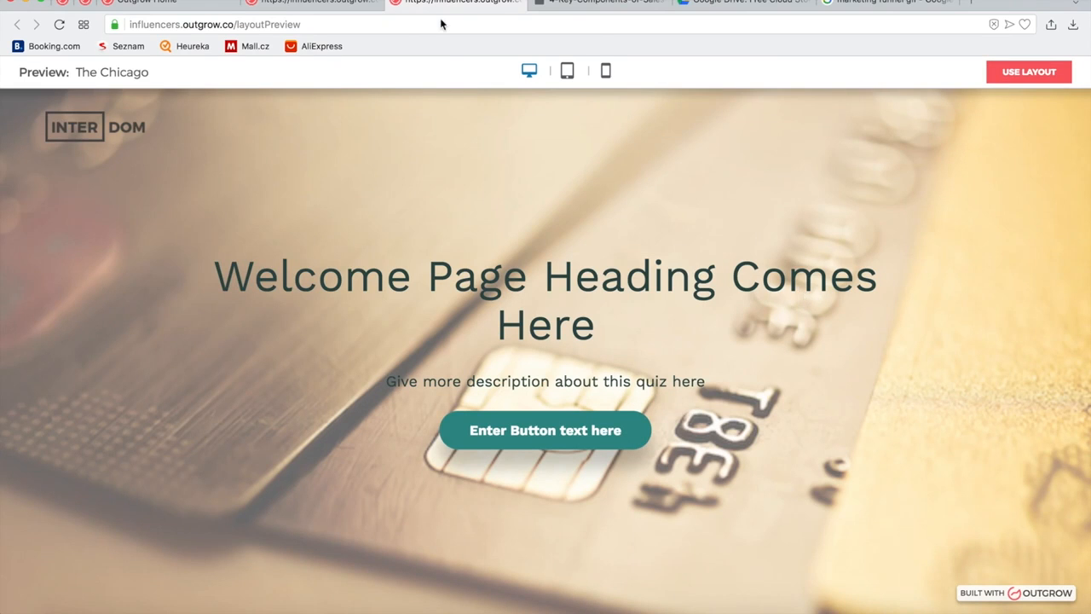
left_click(324, 2)
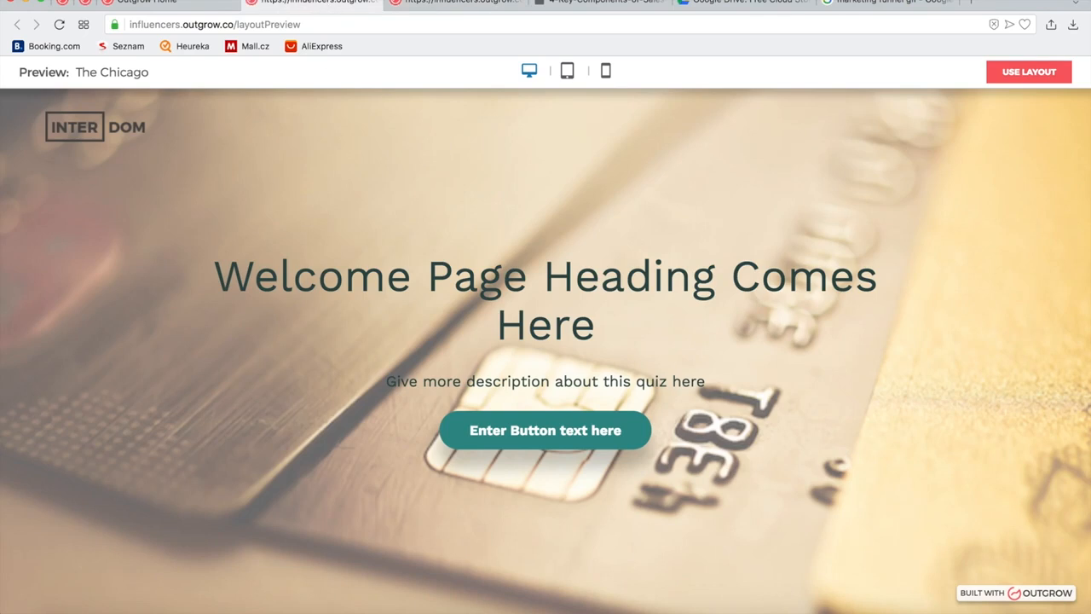
Return to the template library and select the financial funnel example about credit card eligibility, showing its template card.
left_click(185, 4)
scroll(307, 333, "down", 10)
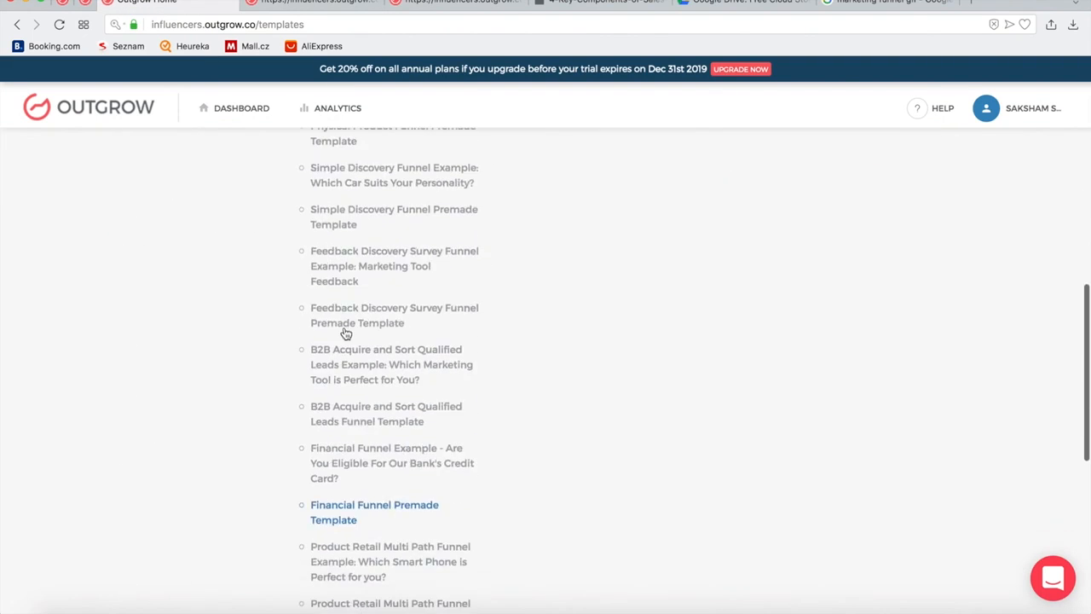
scroll(345, 334, "down", 5)
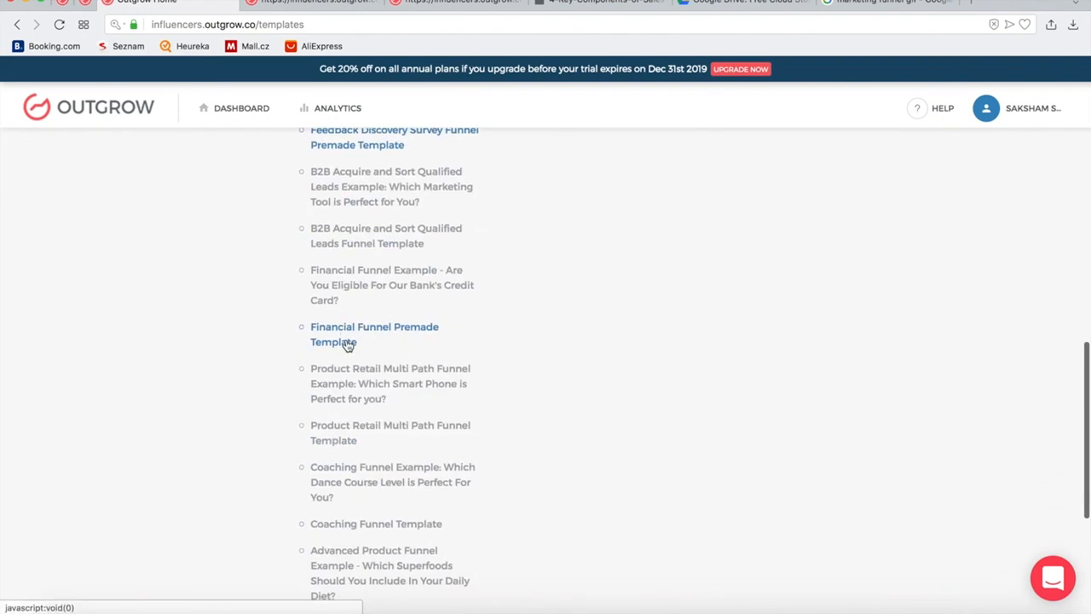
left_click(399, 294)
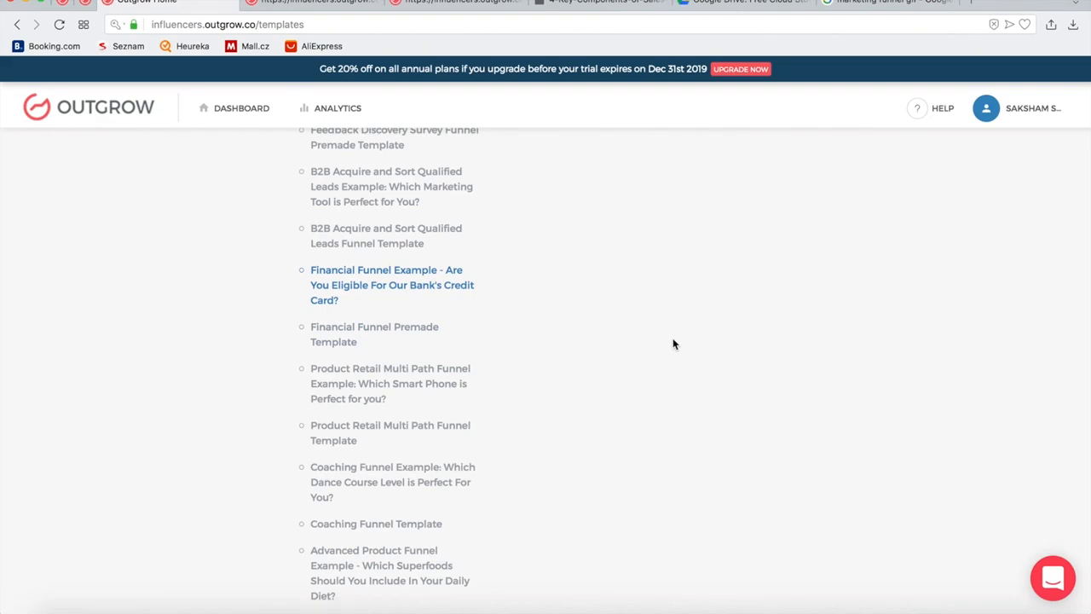
scroll(675, 344, "up", 15)
scroll(825, 381, "down", 2)
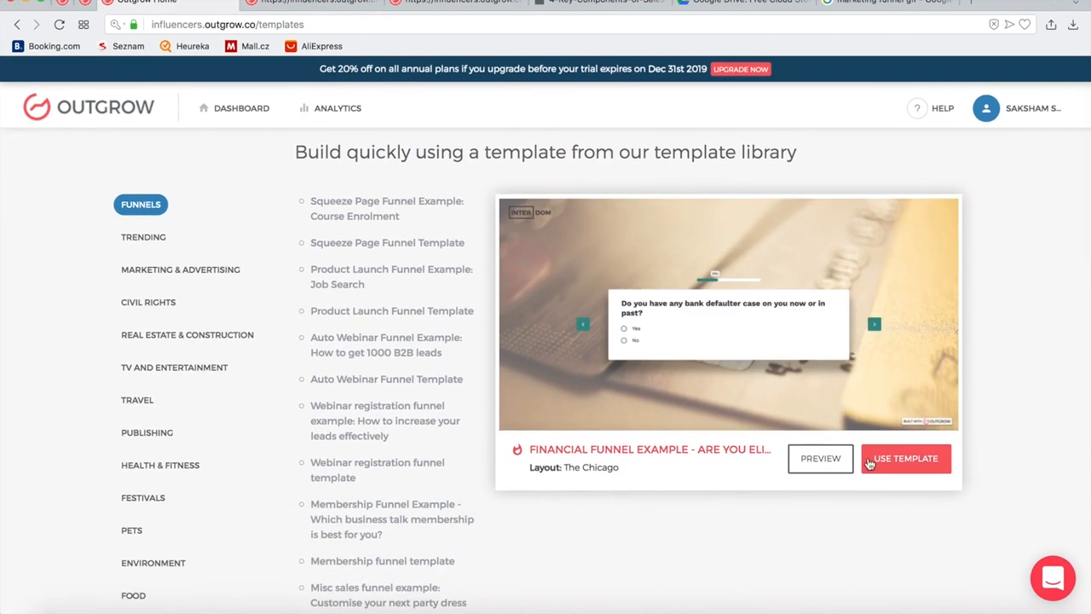
Create a quiz from the financial funnel example template and dismiss the builder's introductory guide.
left_click(893, 470)
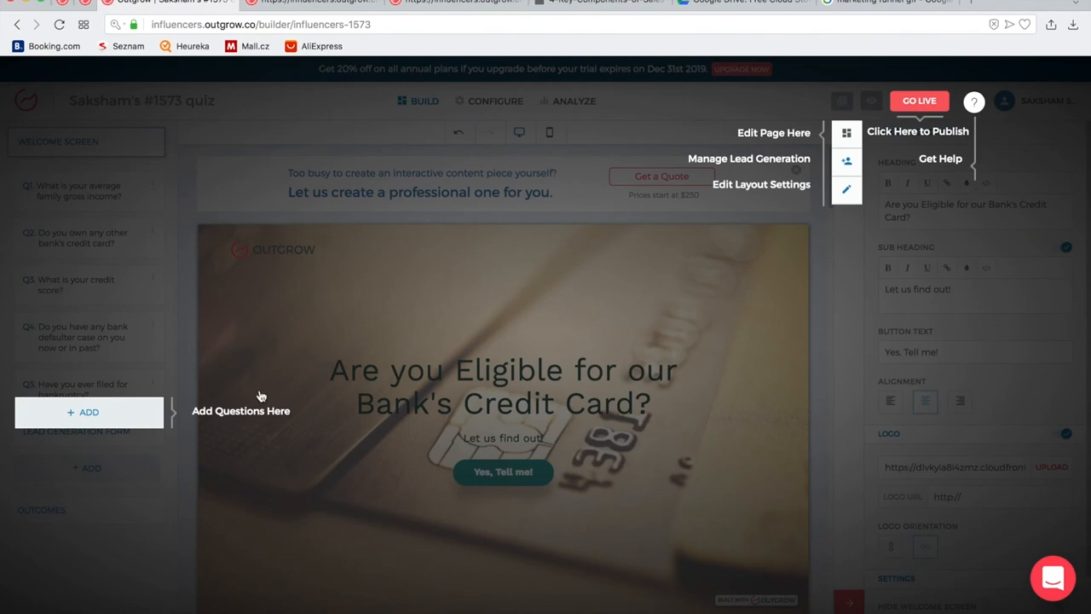
left_click(521, 320)
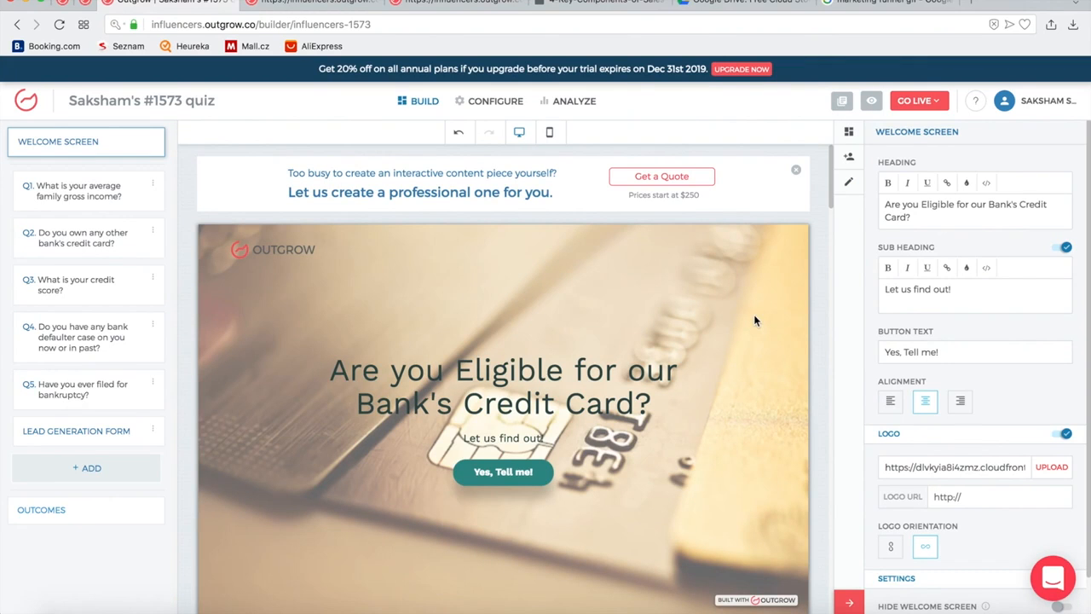
Look through the quiz's welcome page and question pages in the builder.
scroll(753, 320, "down", 2)
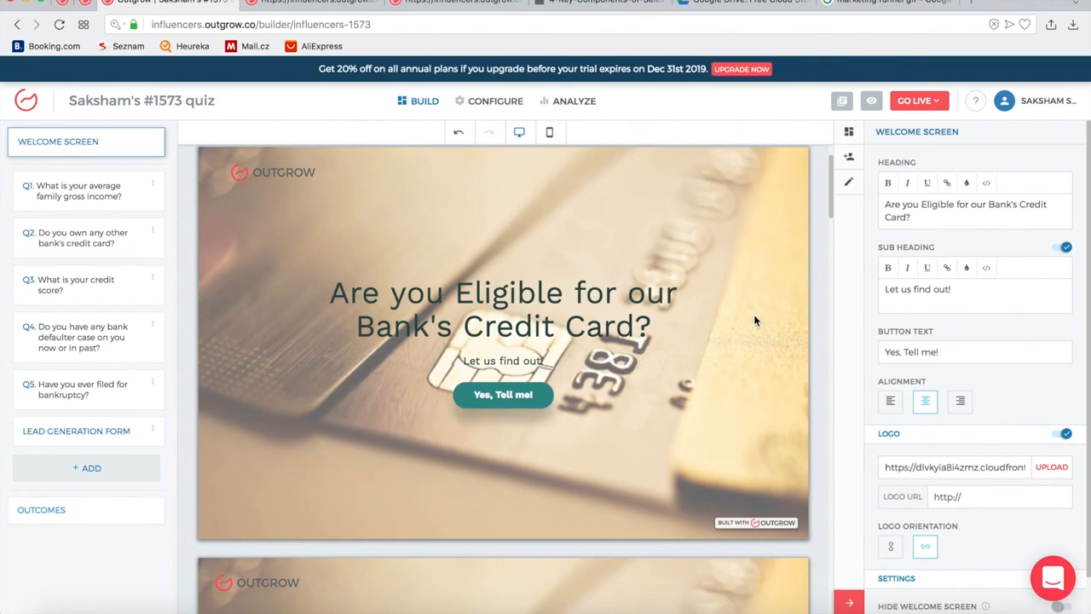
scroll(754, 320, "down", 1)
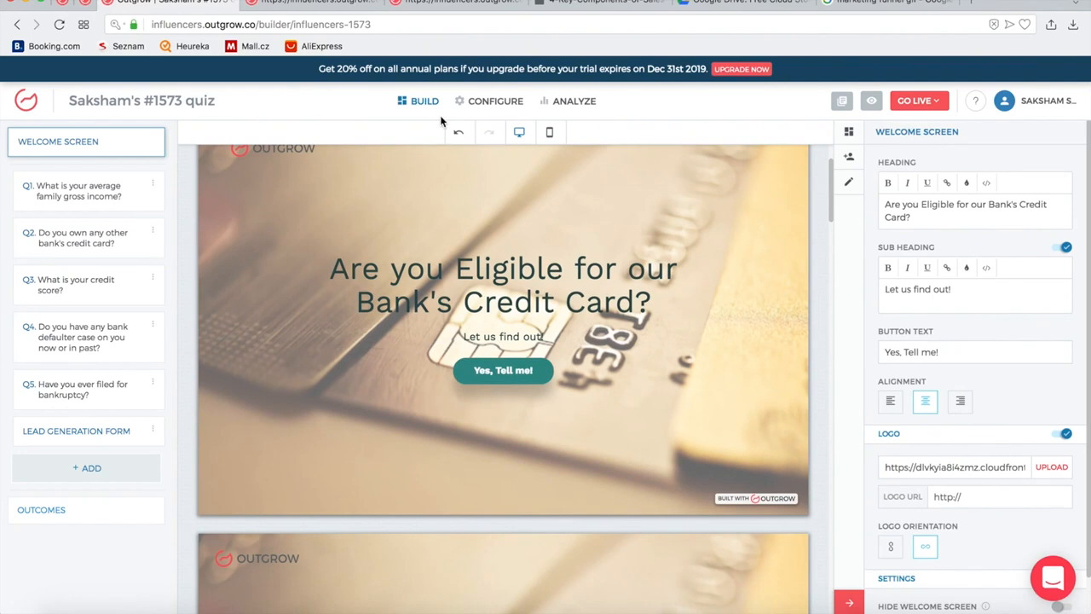
scroll(720, 314, "up", 3)
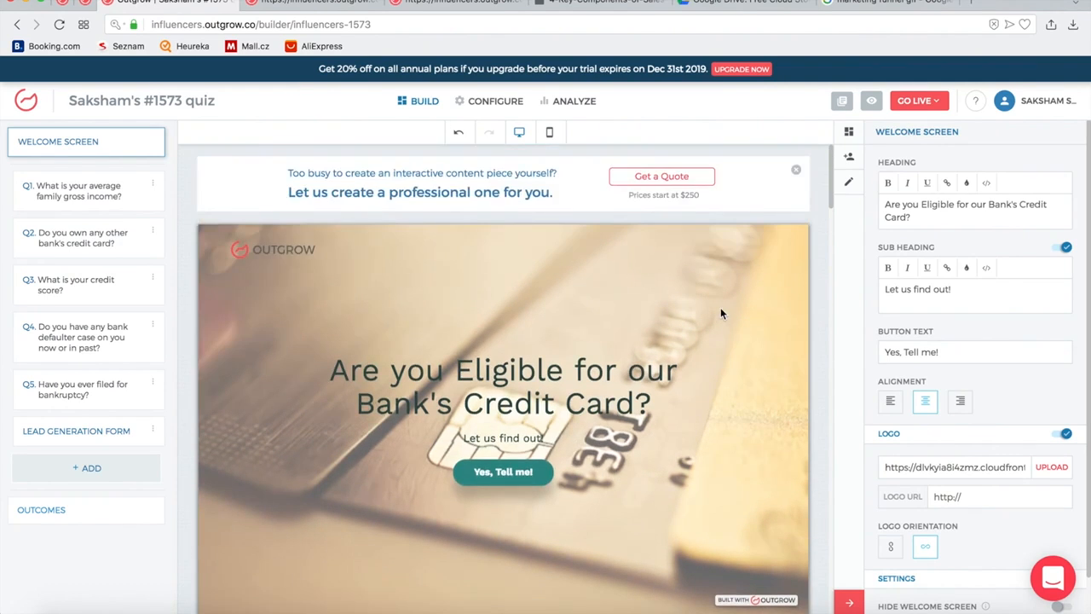
scroll(574, 231, "down", 10)
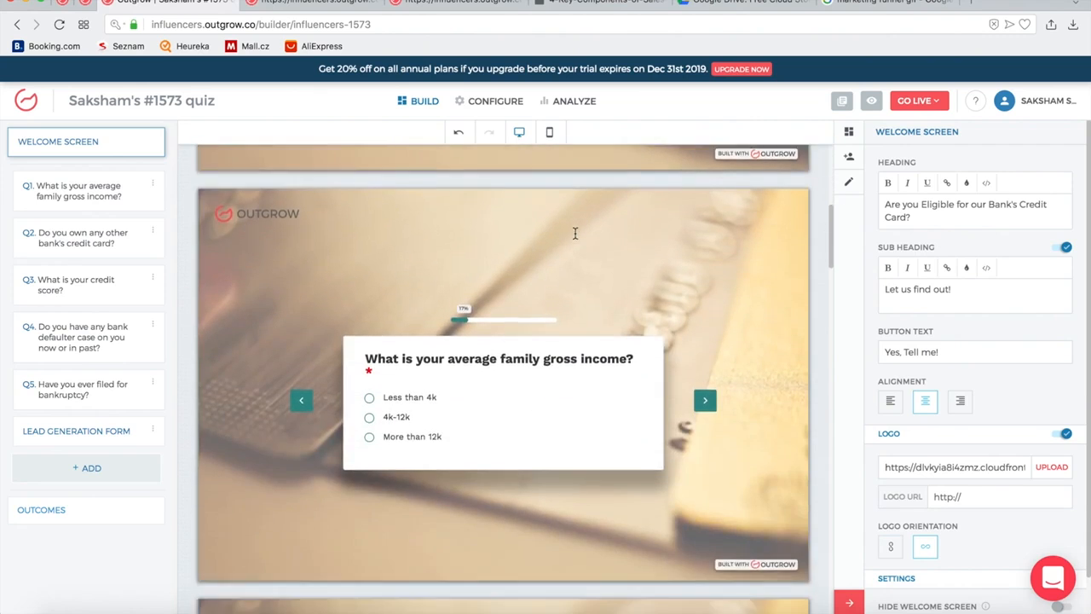
scroll(574, 232, "down", 20)
scroll(575, 232, "down", 12)
scroll(574, 232, "up", 20)
scroll(574, 232, "up", 11)
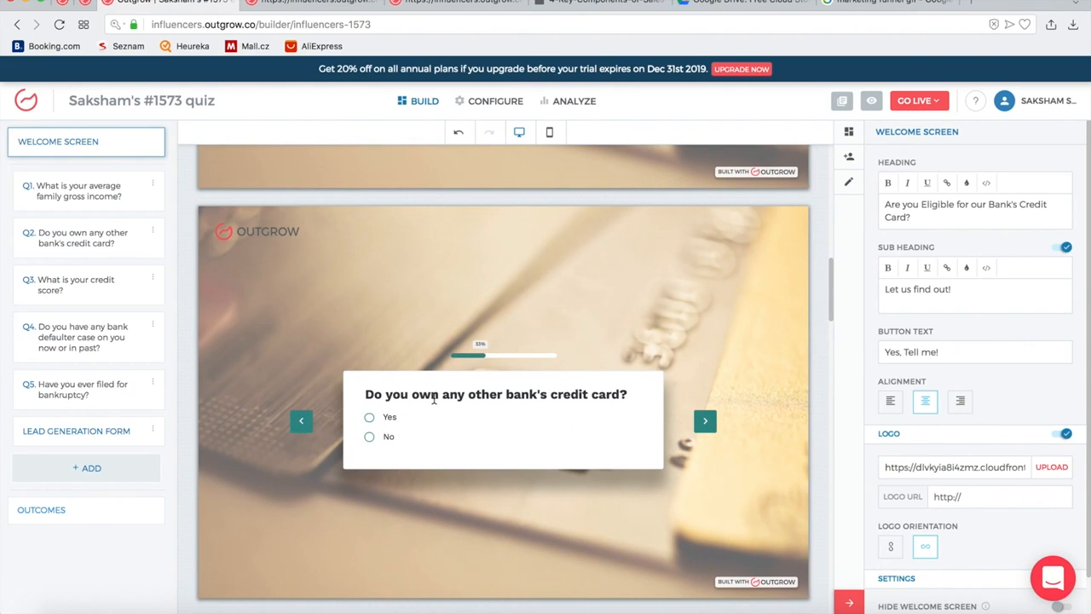
Inspect the editable title of Question 2 and the welcome screen's heading, logo and visibility settings.
left_click(434, 398)
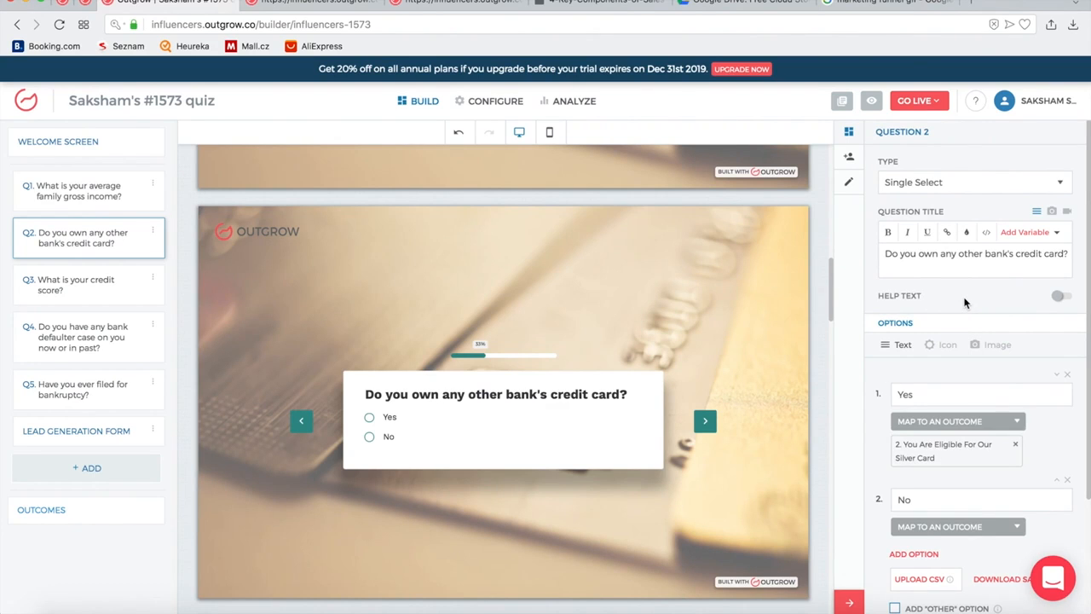
triple_click(929, 256)
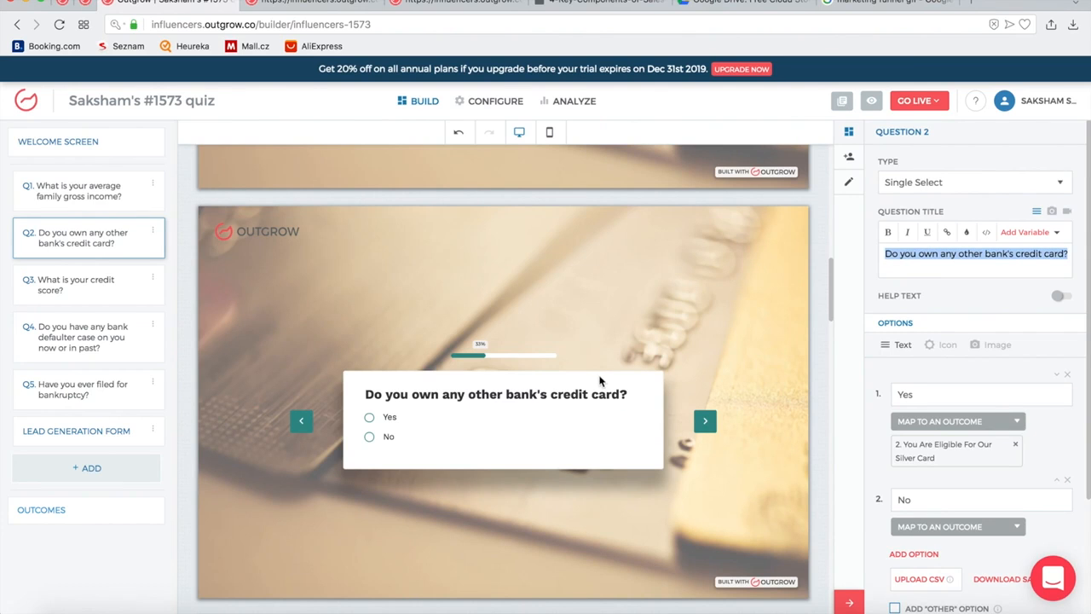
scroll(597, 381, "up", 5)
scroll(599, 382, "up", 5)
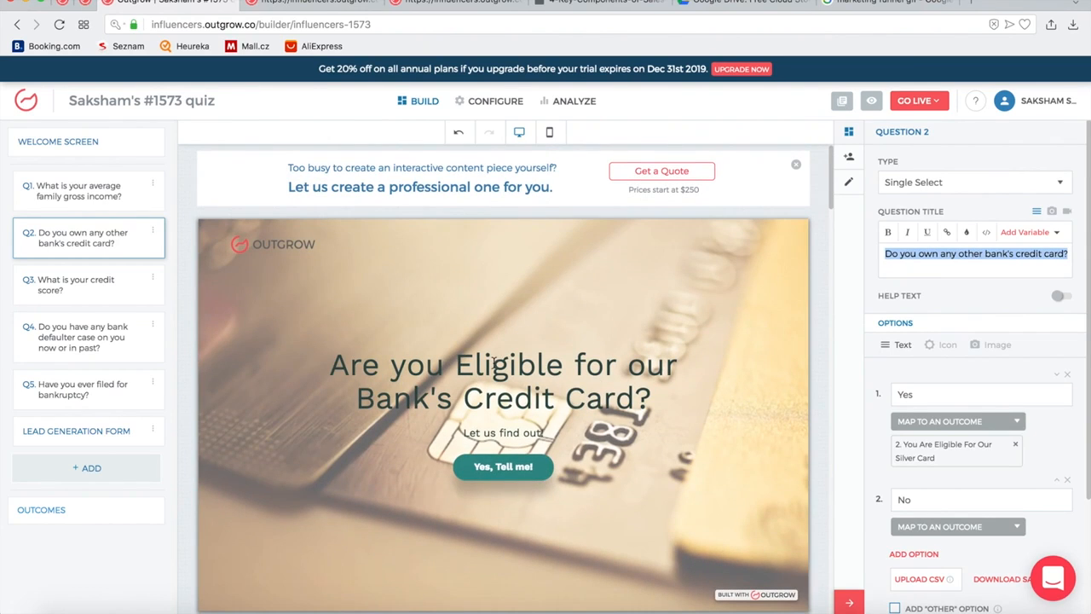
left_click(492, 362)
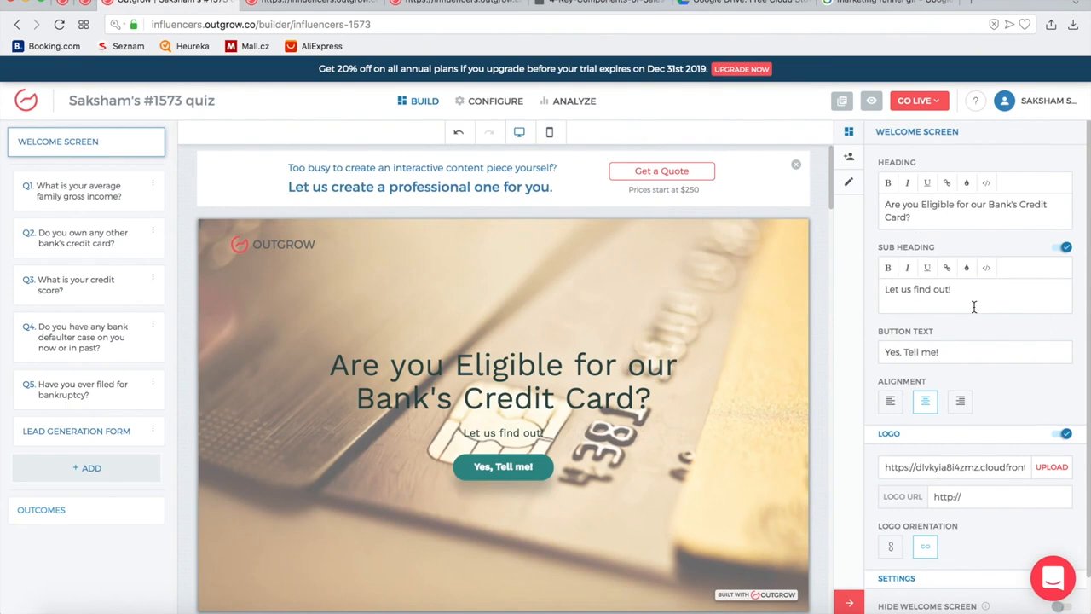
scroll(975, 312, "down", 2)
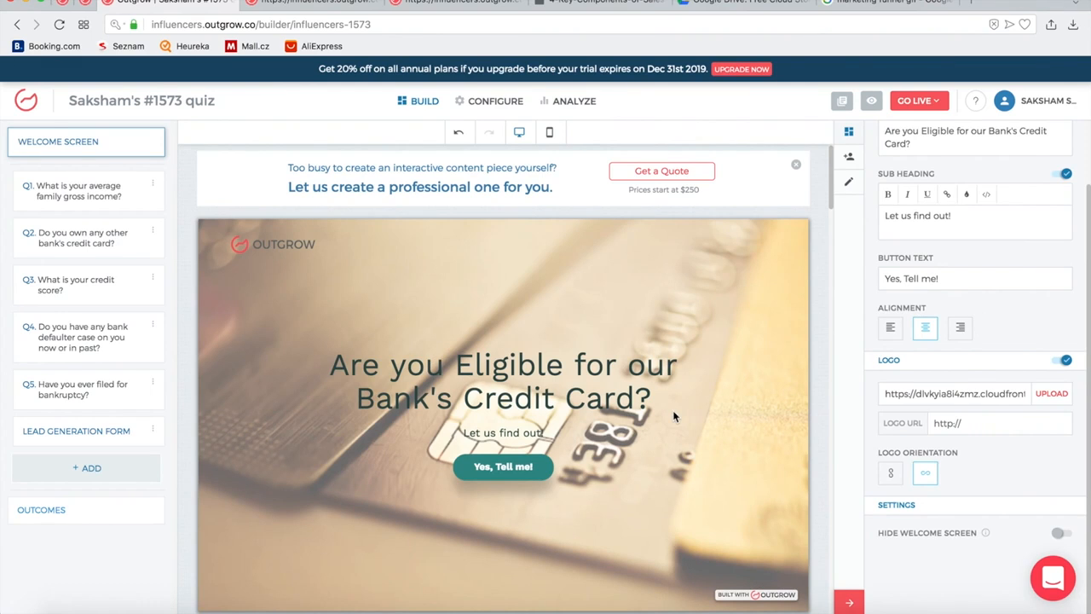
scroll(712, 312, "down", 3)
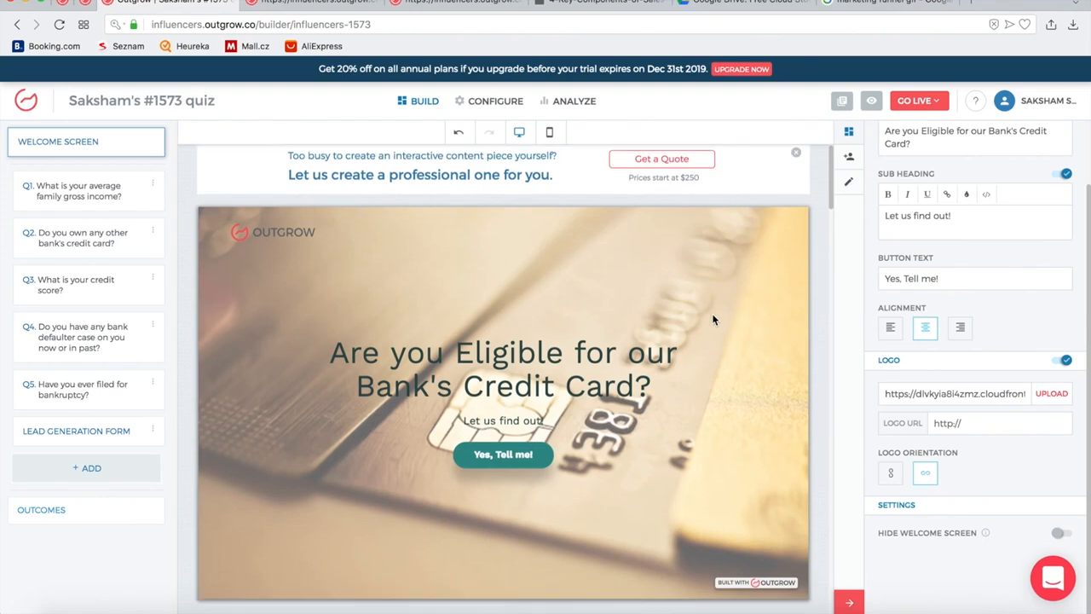
scroll(712, 313, "up", 3)
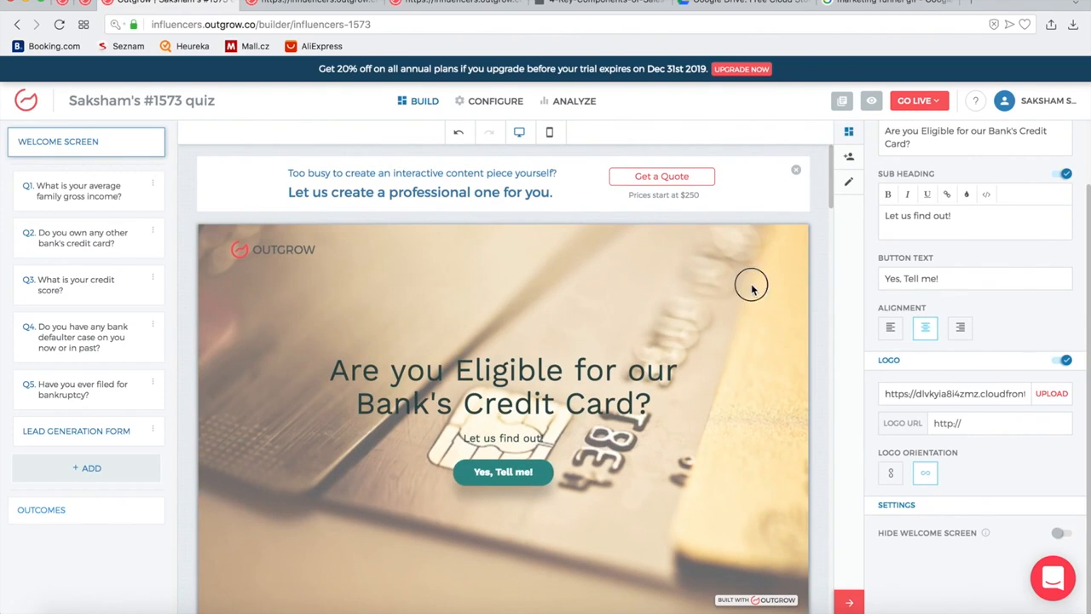
Open the layout's display settings, try a 1% background tint, and set the tint to 68%.
left_click(849, 185)
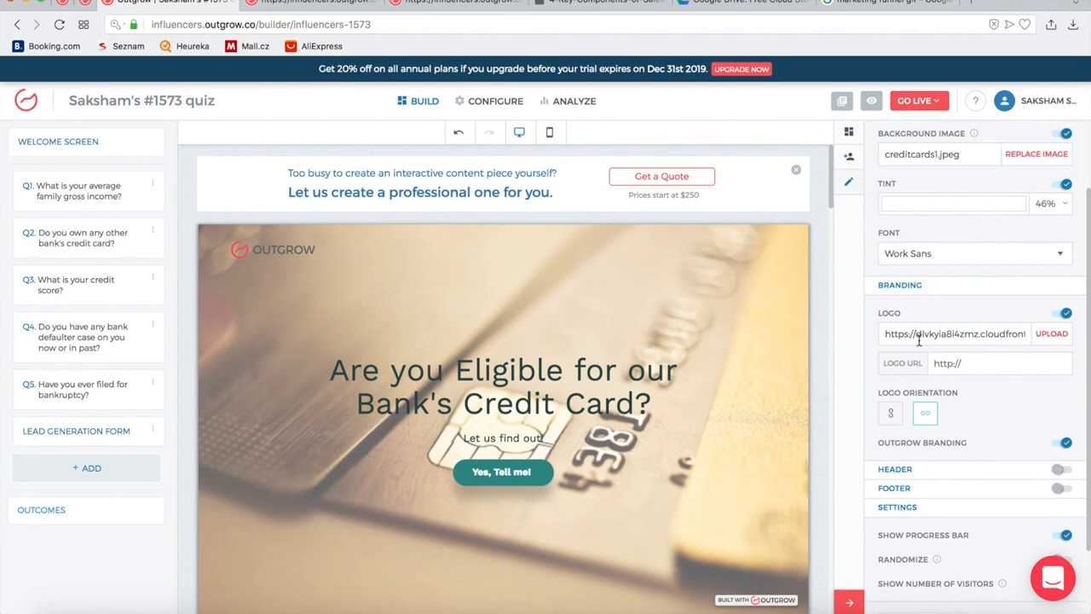
scroll(919, 343, "up", 2)
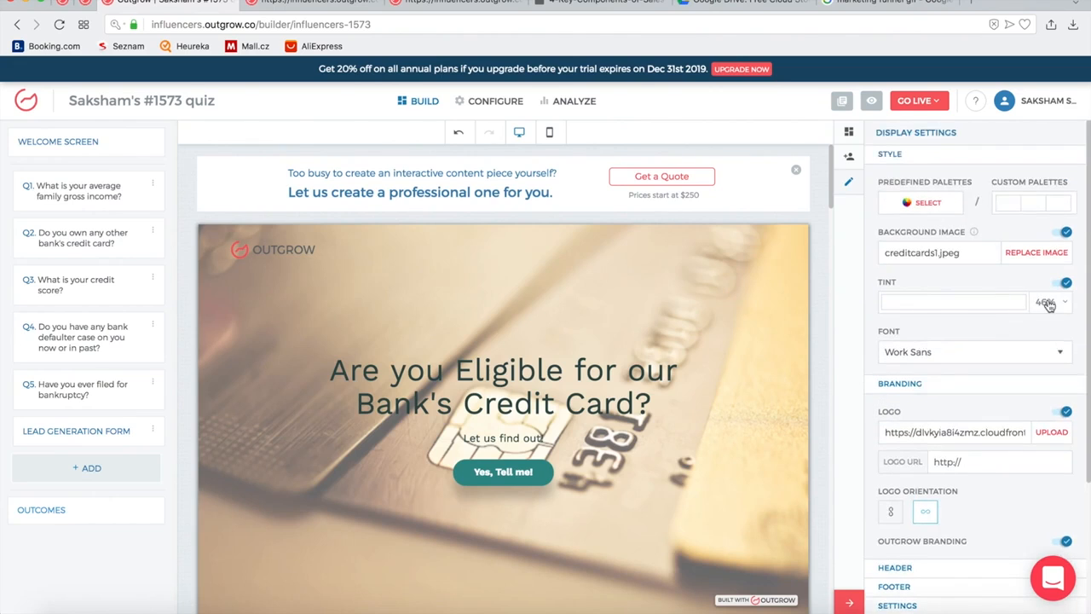
left_click(1046, 304)
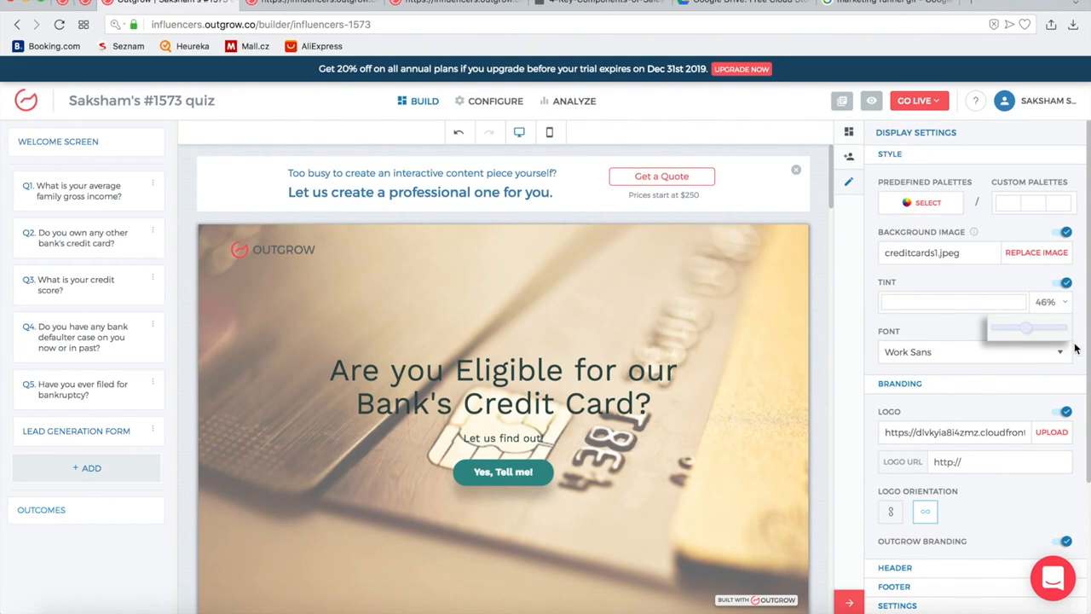
left_click_drag(1027, 333, 954, 331)
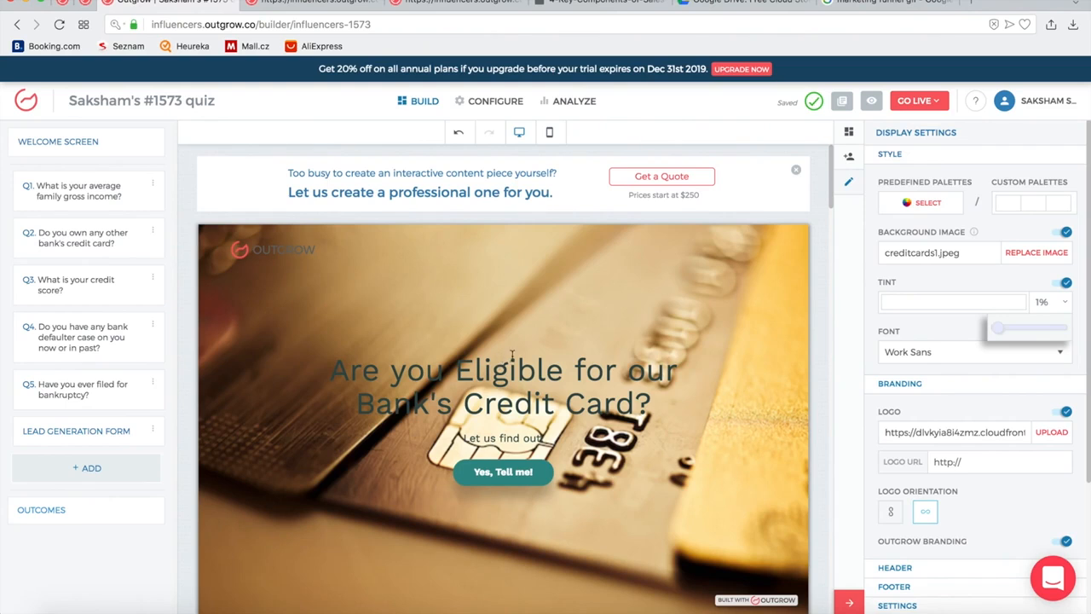
left_click_drag(997, 329, 1038, 334)
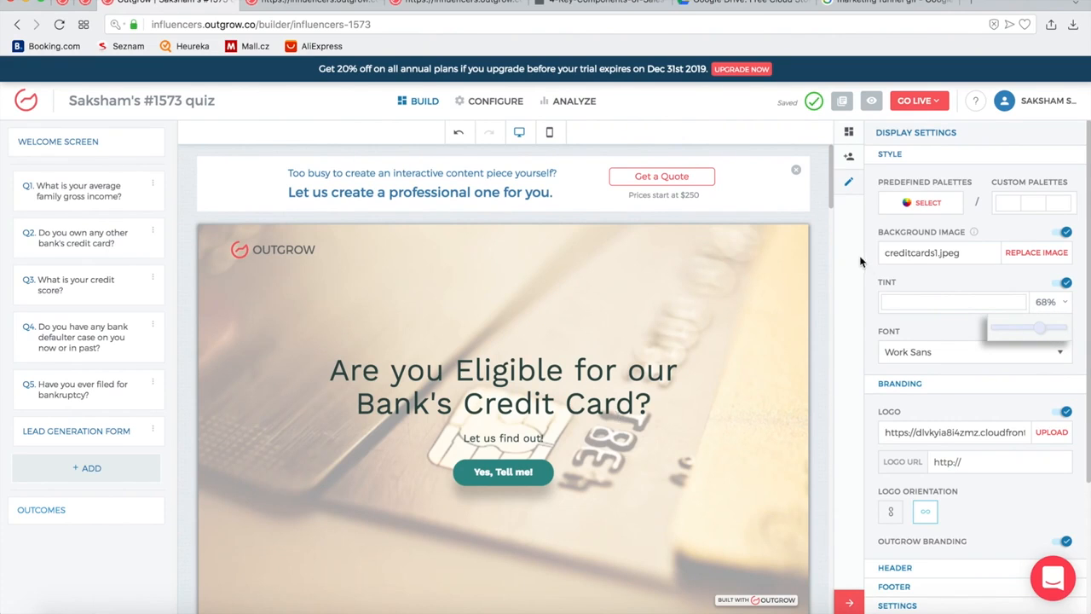
left_click(869, 319)
Examine the branding settings and the logo upload dialog, and check the tinted background on the welcome and question pages.
scroll(956, 359, "down", 3)
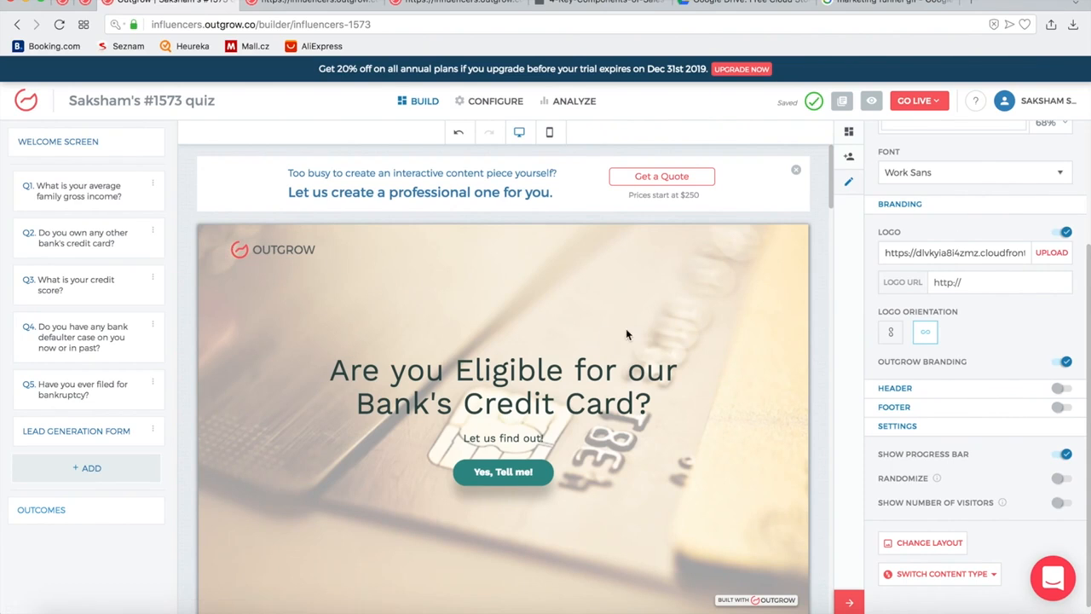
left_click(1051, 253)
left_click(803, 148)
scroll(1005, 312, "down", 2)
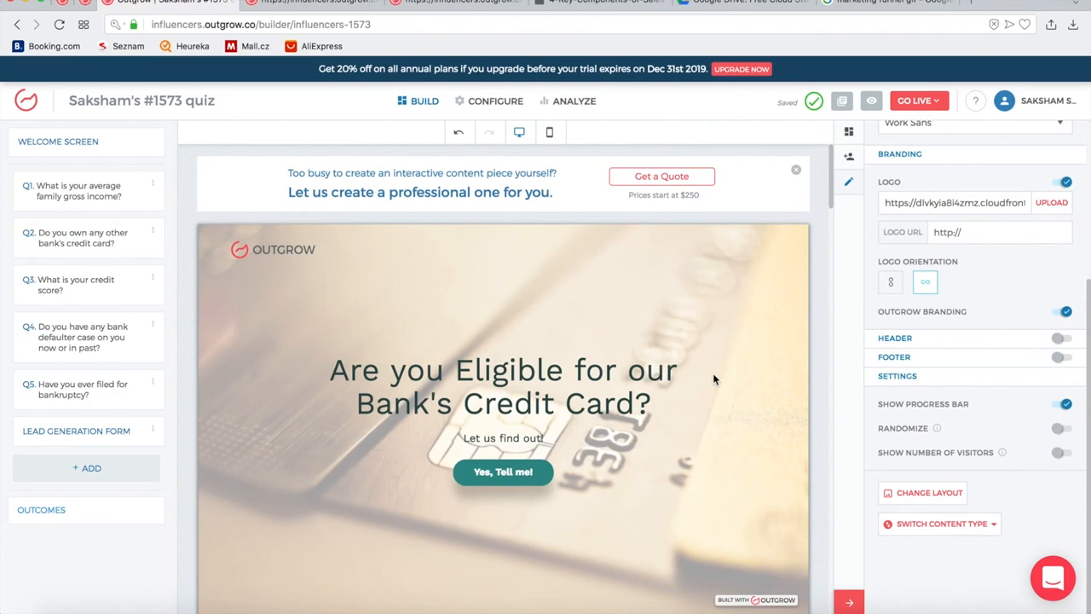
scroll(712, 372, "down", 4)
scroll(714, 379, "down", 4)
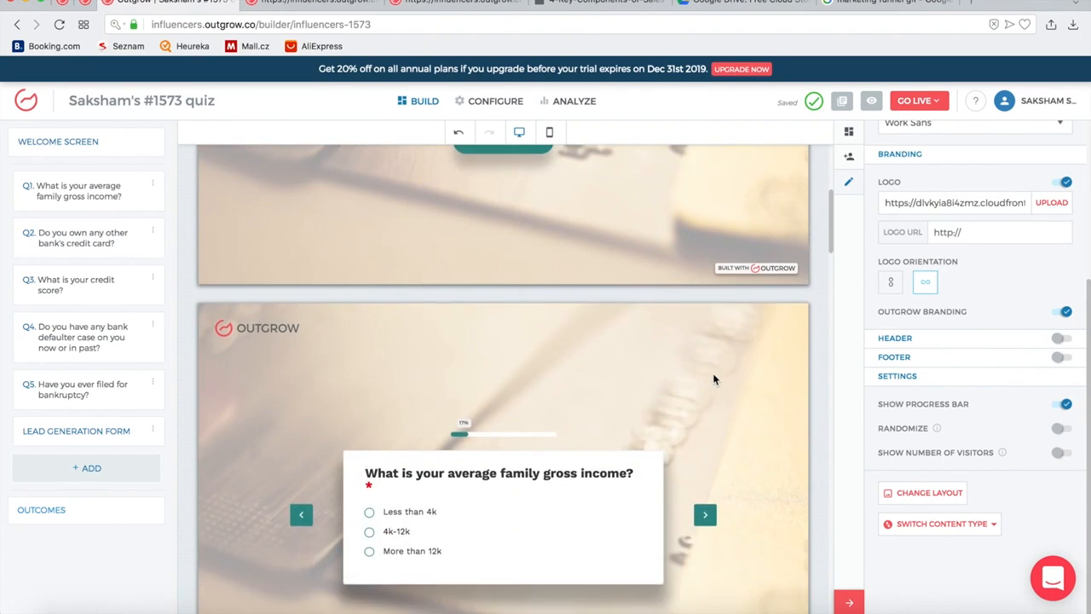
scroll(714, 379, "up", 4)
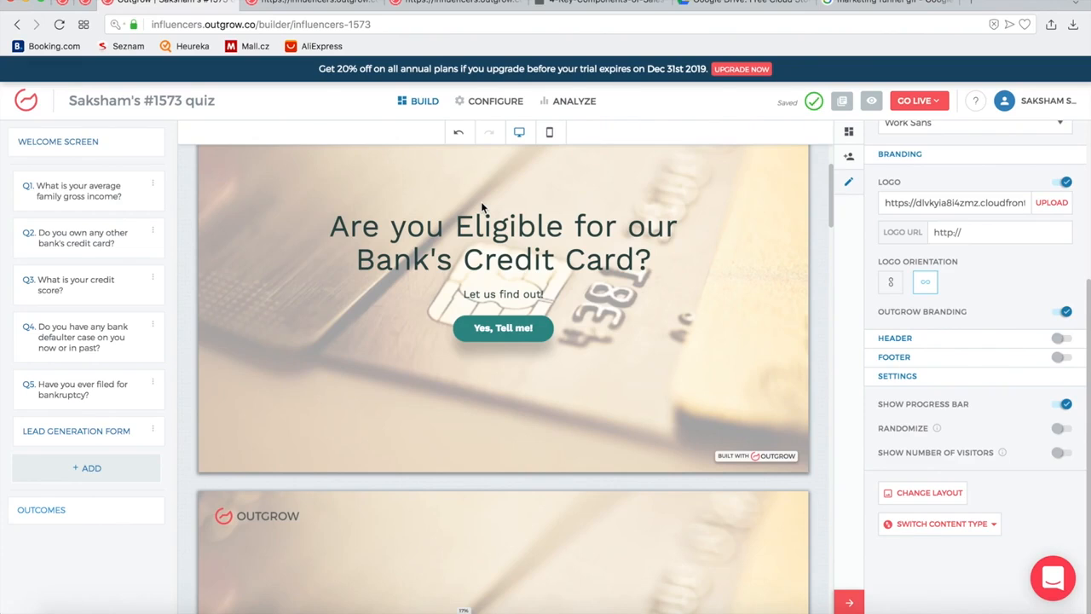
Open the quiz's outcomes, view the second outcome and add a fourth one.
left_click(96, 519)
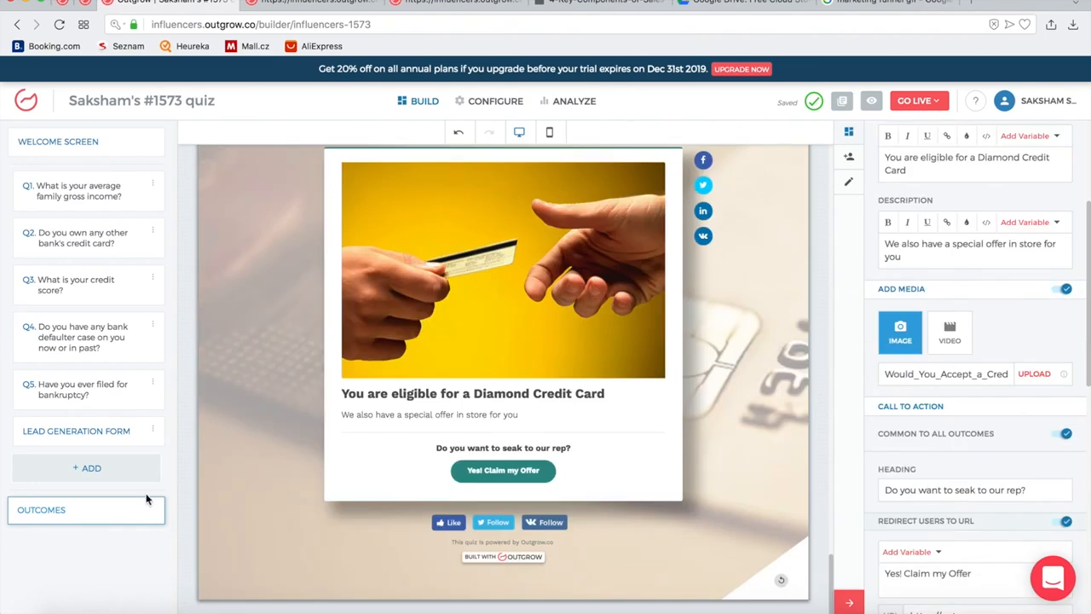
scroll(956, 406, "up", 5)
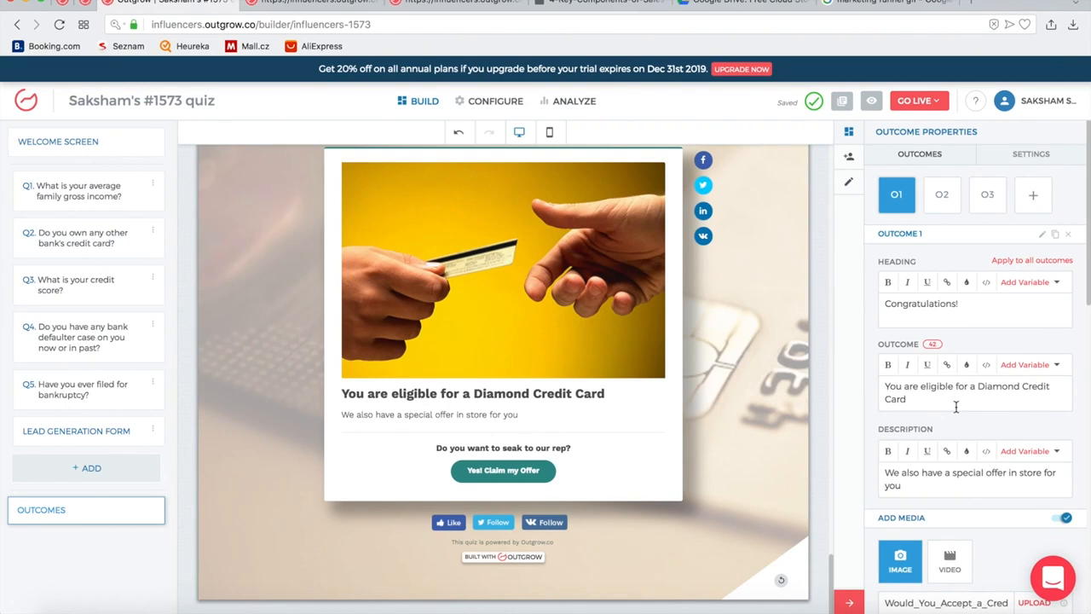
left_click(941, 203)
left_click(1029, 199)
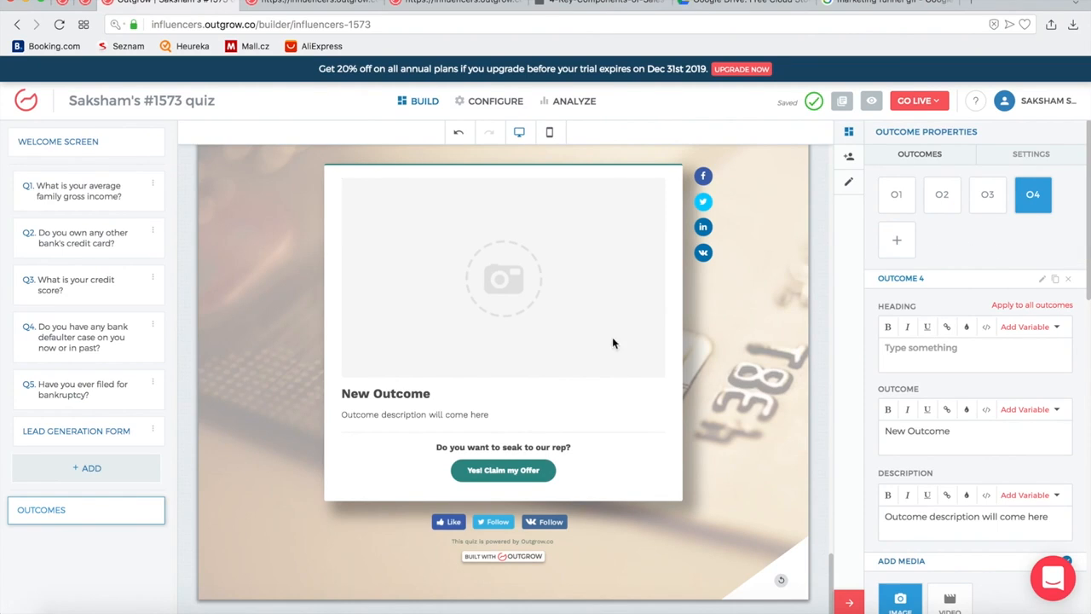
Review the new outcome's media, call-to-action and social media settings.
scroll(999, 278, "down", 5)
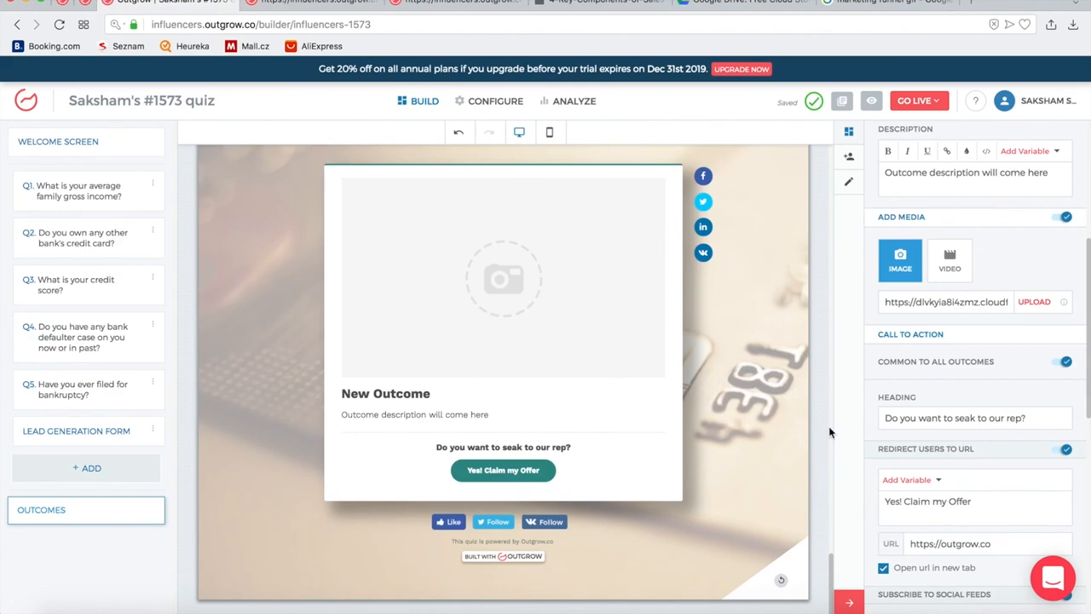
scroll(986, 426, "down", 10)
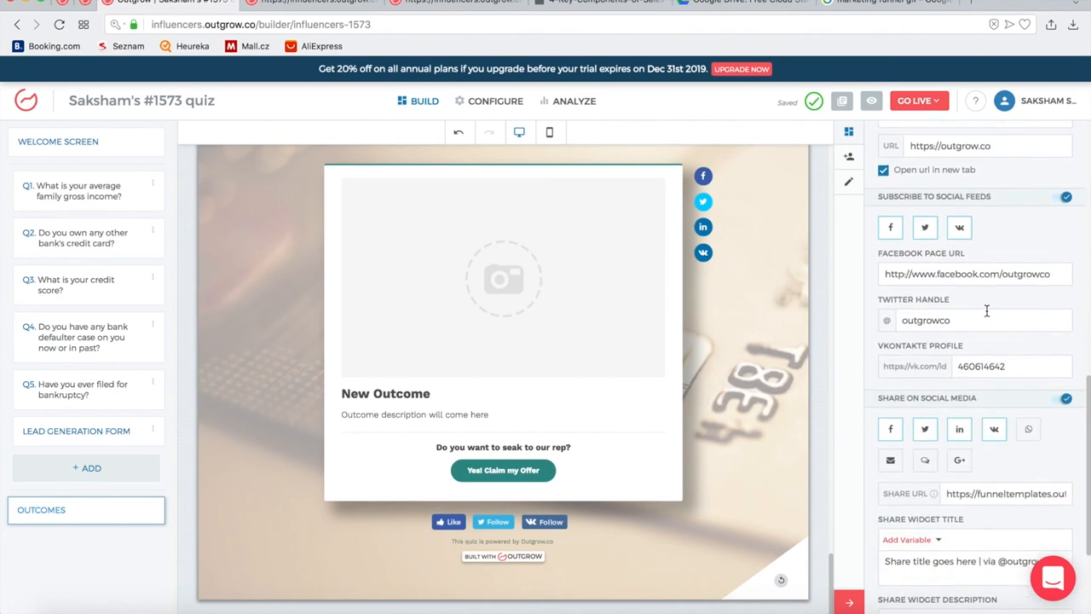
scroll(986, 310, "up", 15)
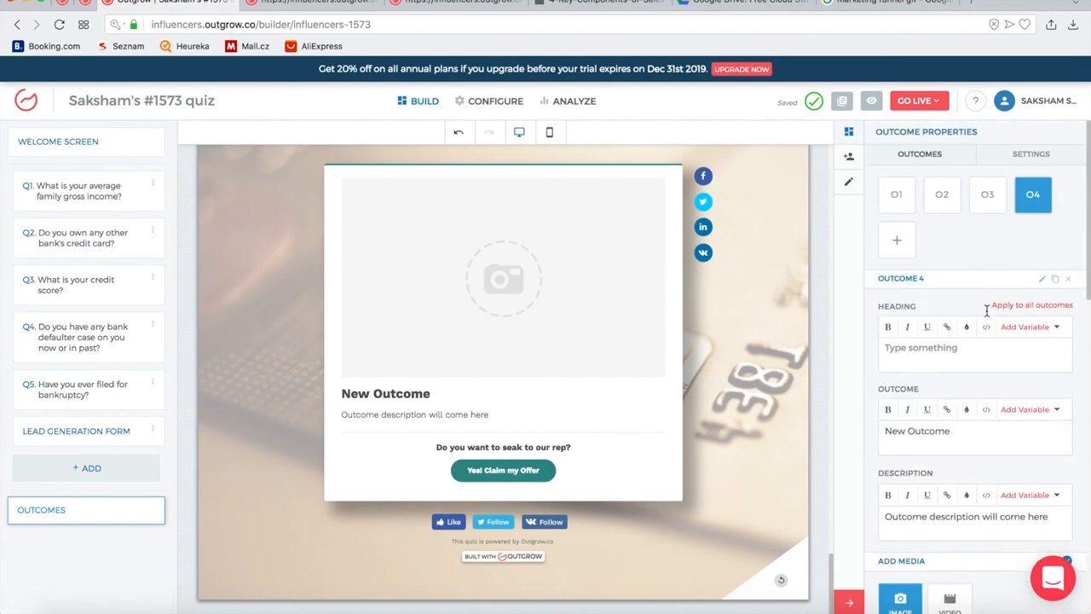
View the Silver Card, Diamond Credit Card and not-eligible outcome pages to compare them.
left_click(942, 196)
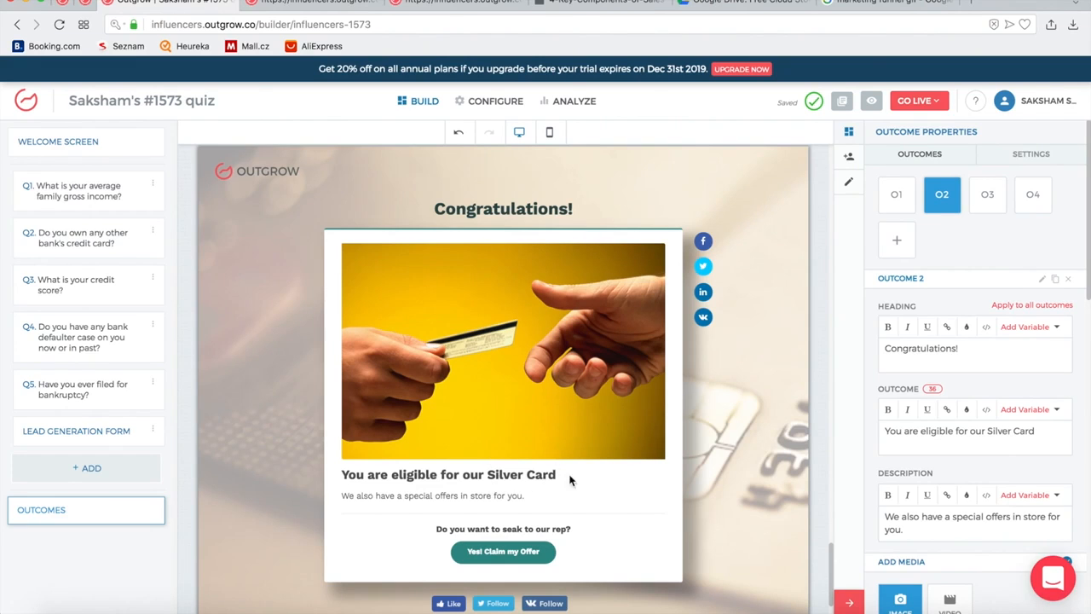
left_click(905, 207)
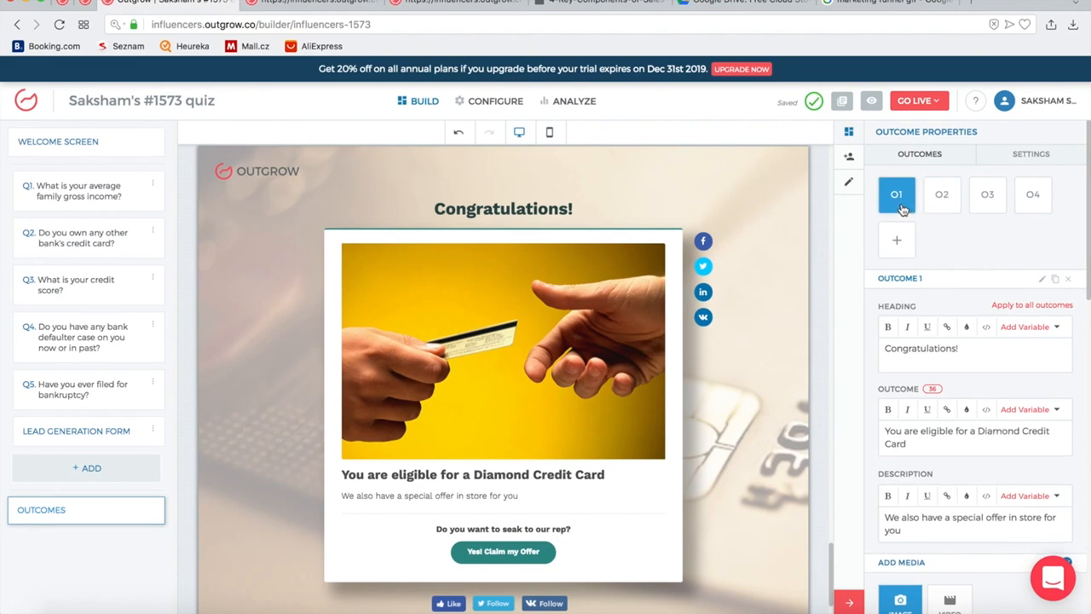
left_click(984, 197)
scroll(734, 287, "down", 2)
scroll(734, 288, "up", 1)
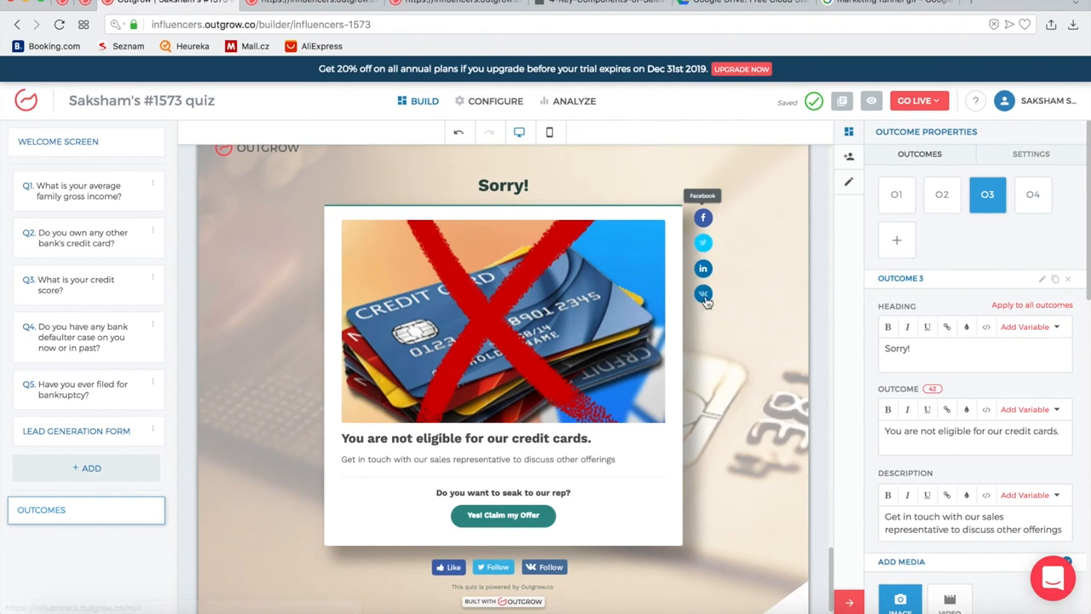
Turn off the Facebook, Twitter and LinkedIn sharing options in the not-eligible outcome's social media settings.
scroll(708, 357, "down", 1)
scroll(948, 343, "down", 5)
scroll(950, 343, "down", 2)
scroll(962, 361, "up", 7)
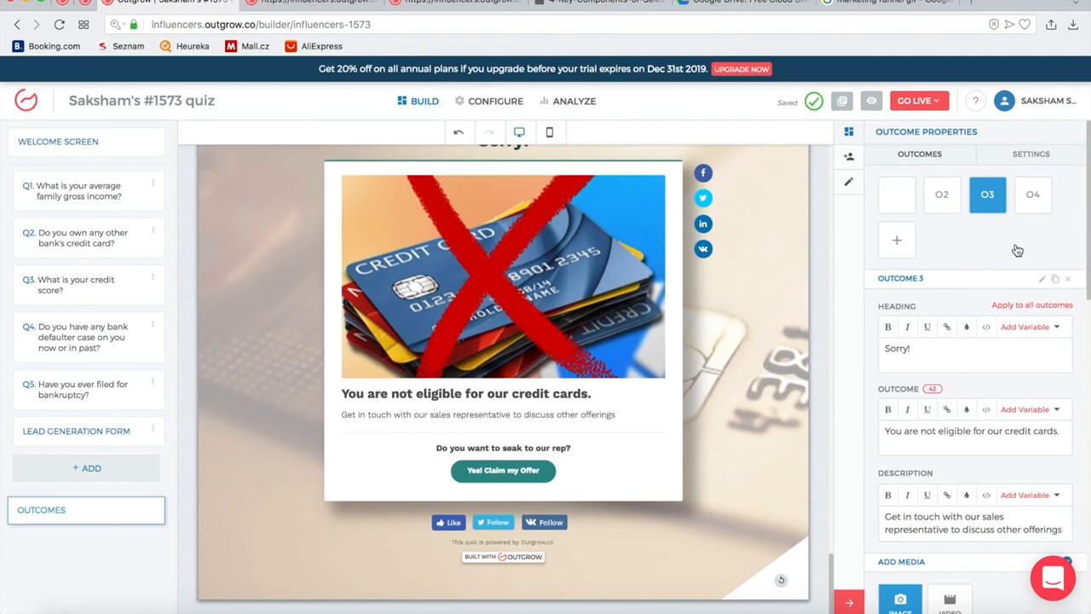
scroll(986, 392, "down", 8)
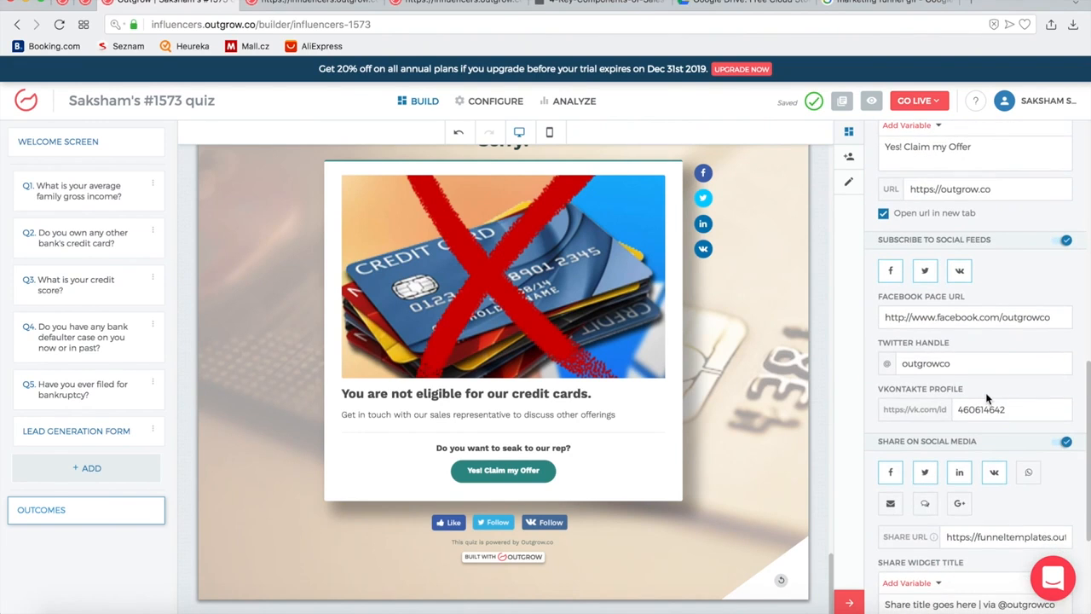
scroll(985, 392, "down", 1)
left_click(892, 404)
left_click(927, 406)
left_click(959, 406)
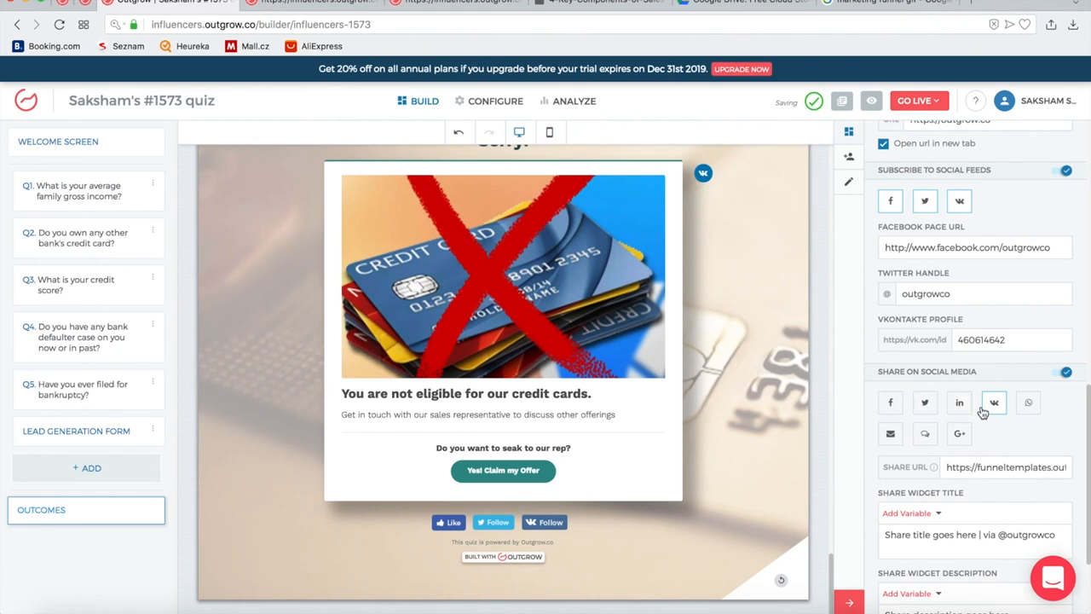
Turn off VKontakte sharing and re-enable Facebook, Twitter and LinkedIn sharing for the not-eligible outcome.
left_click(989, 406)
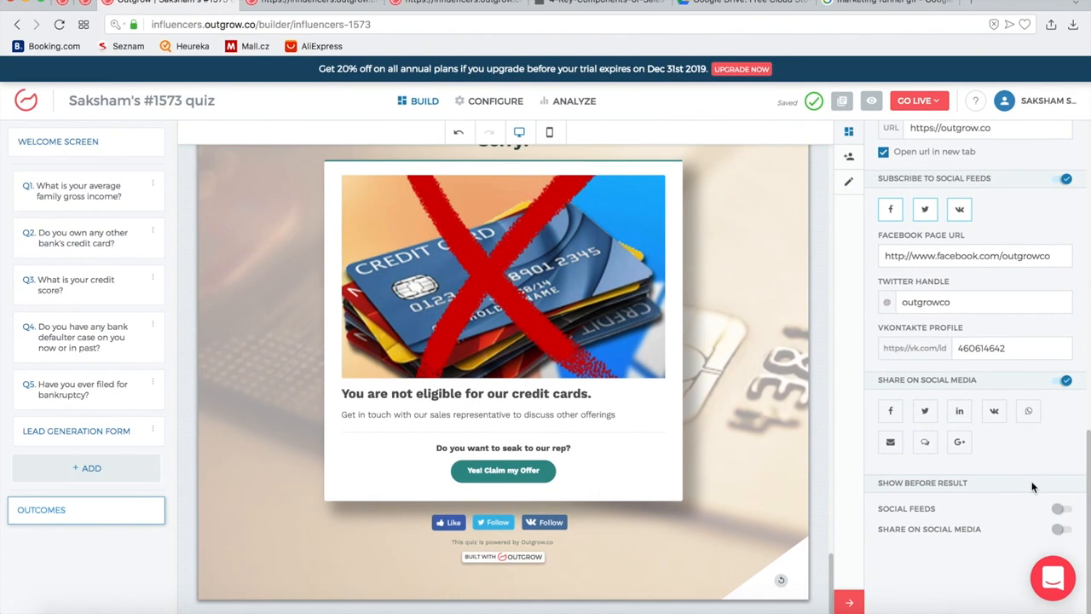
left_click(922, 414)
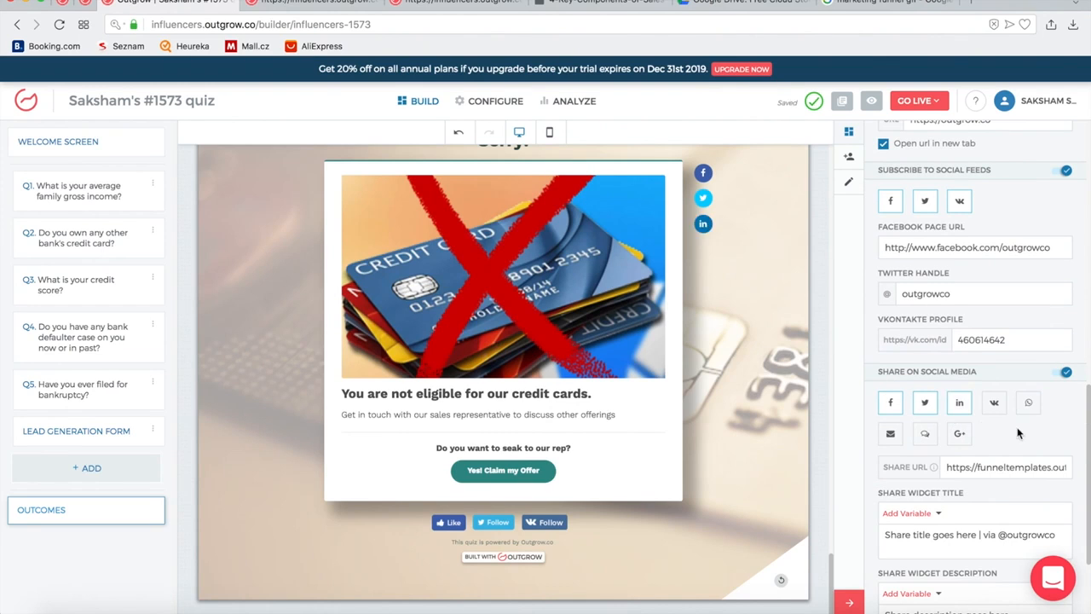
Review the share widget title, share widget description and social share image settings of the not-eligible outcome.
scroll(1017, 433, "down", 3)
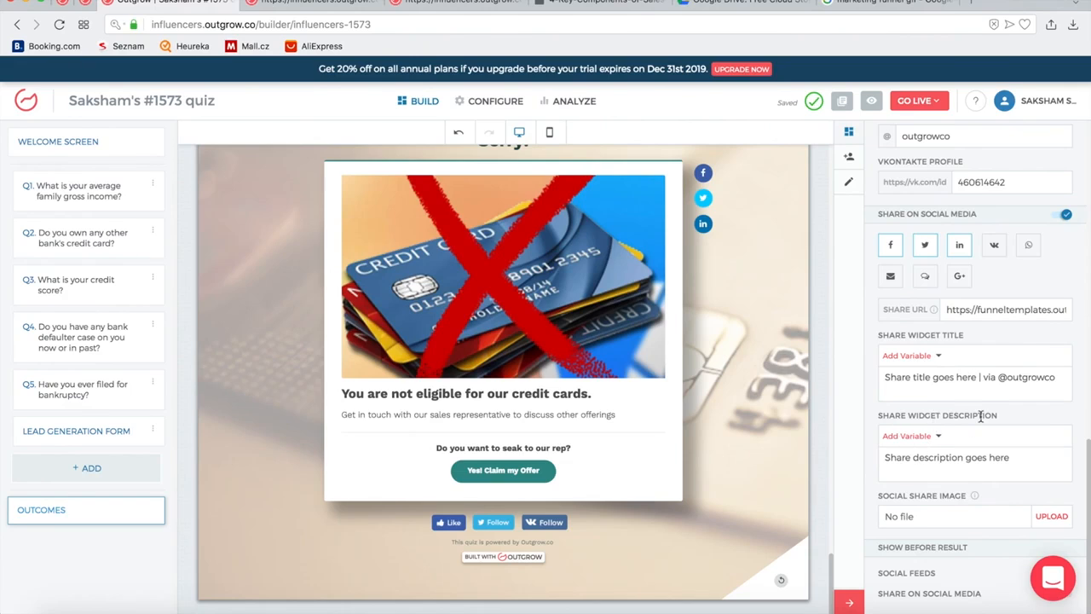
triple_click(921, 385)
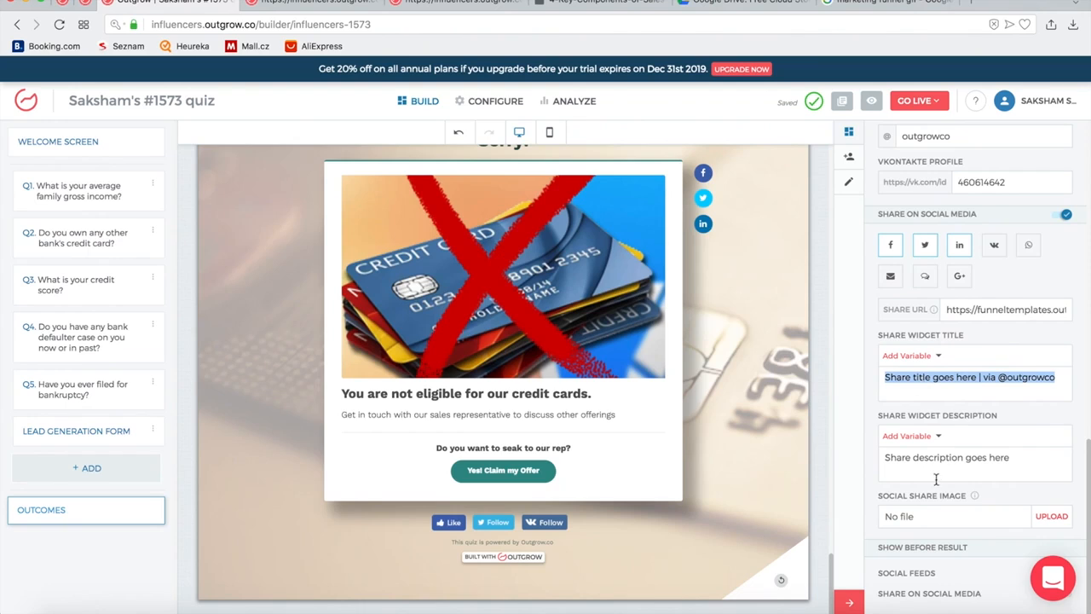
triple_click(967, 461)
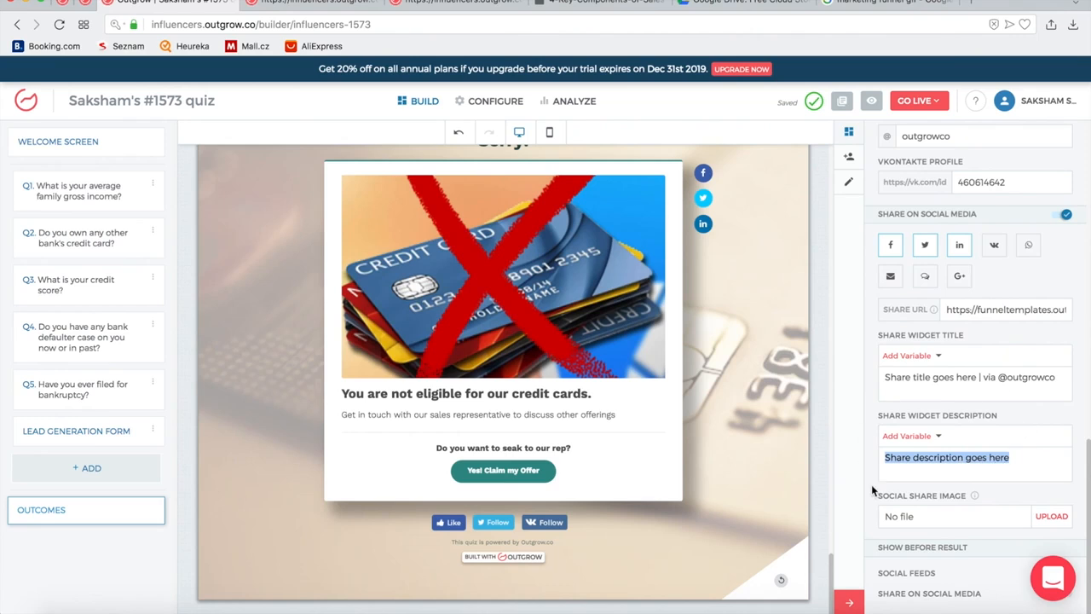
scroll(970, 341, "down", 2)
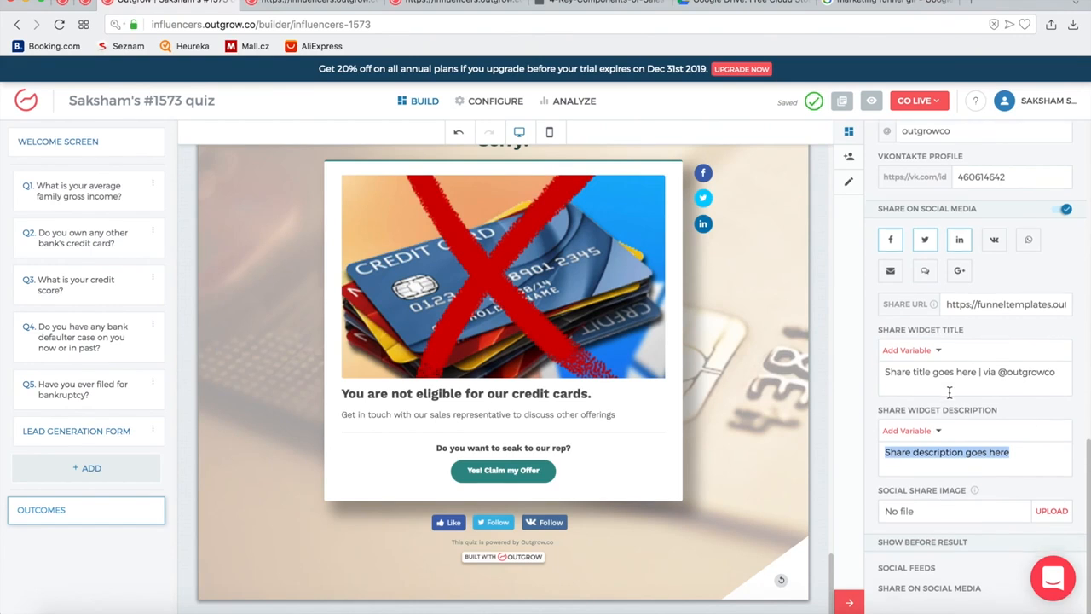
left_click(924, 460)
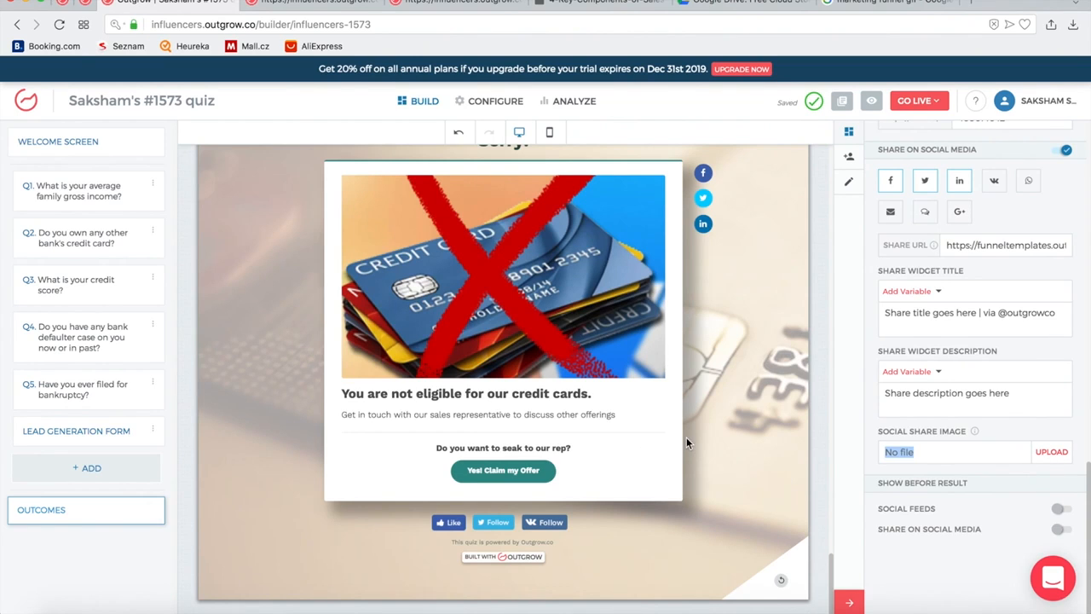
scroll(686, 437, "up", 2)
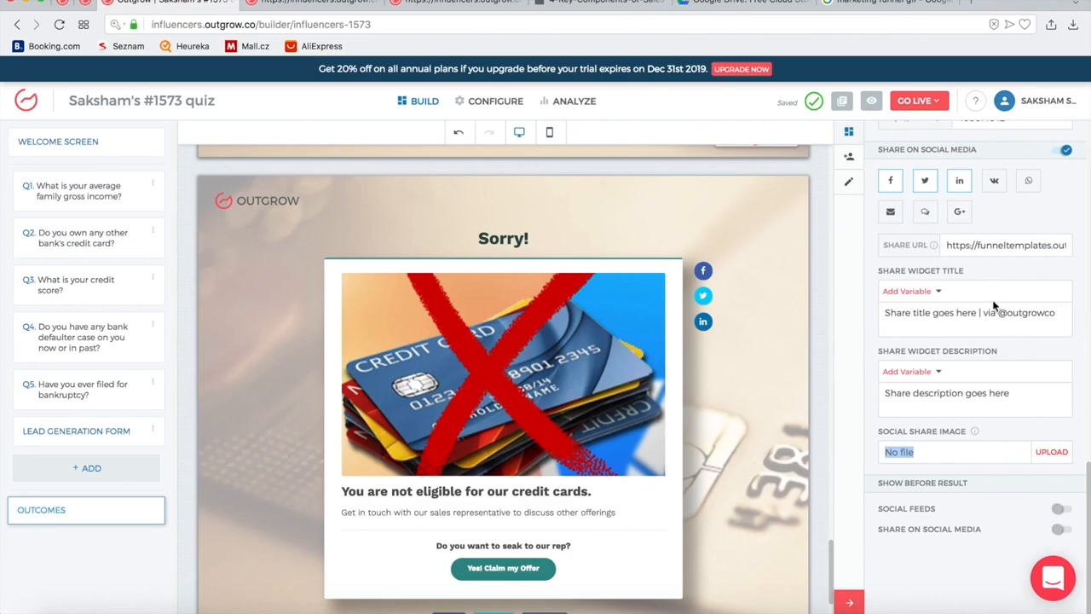
scroll(935, 315, "up", 10)
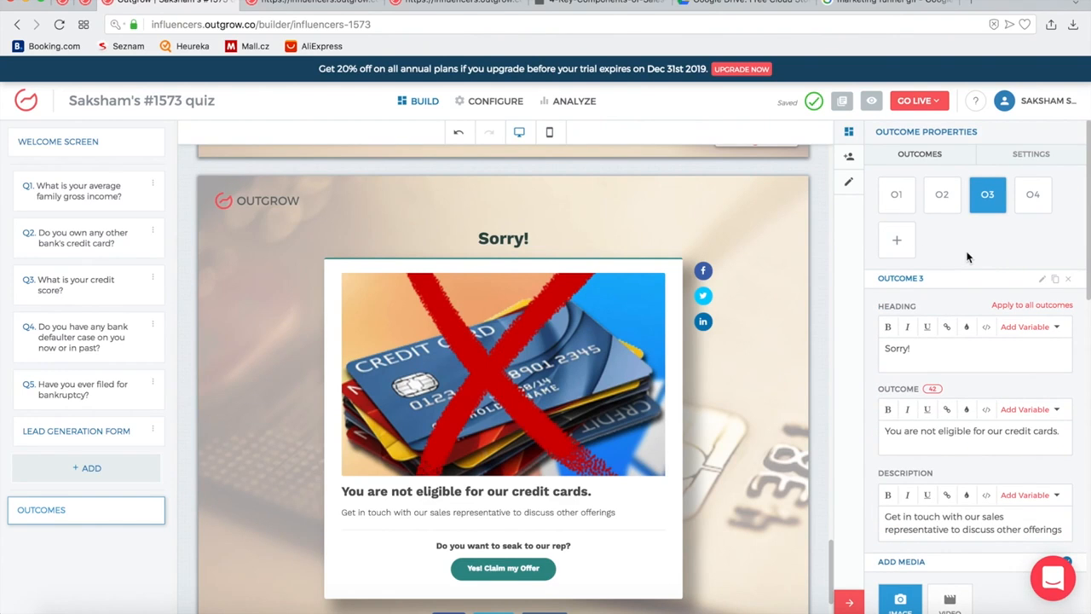
Open question 1 about family gross income and review which outcome each answer option is mapped to.
left_click(101, 204)
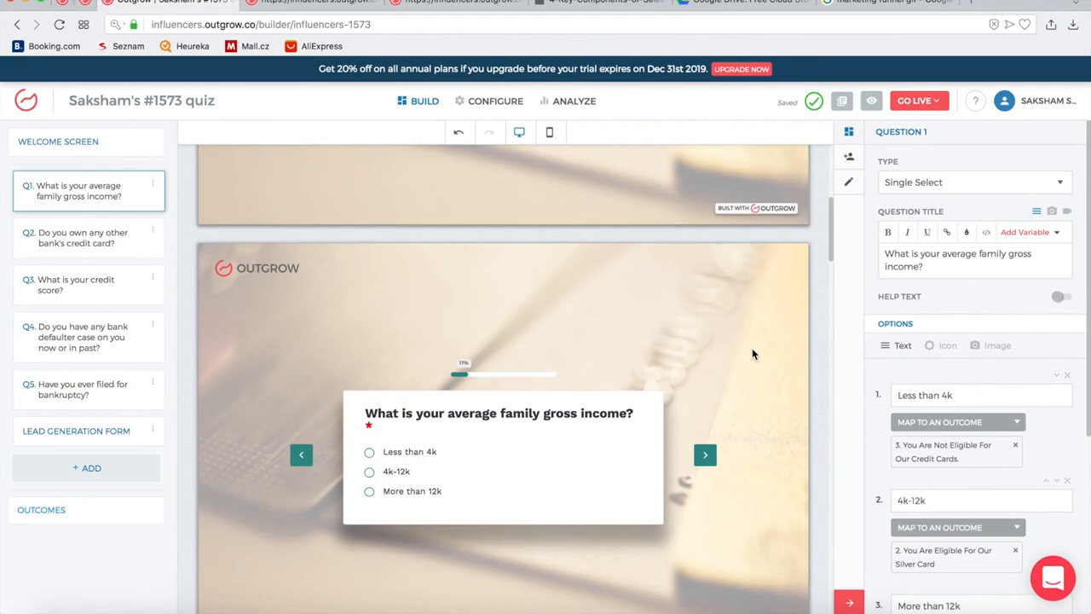
scroll(751, 354, "down", 1)
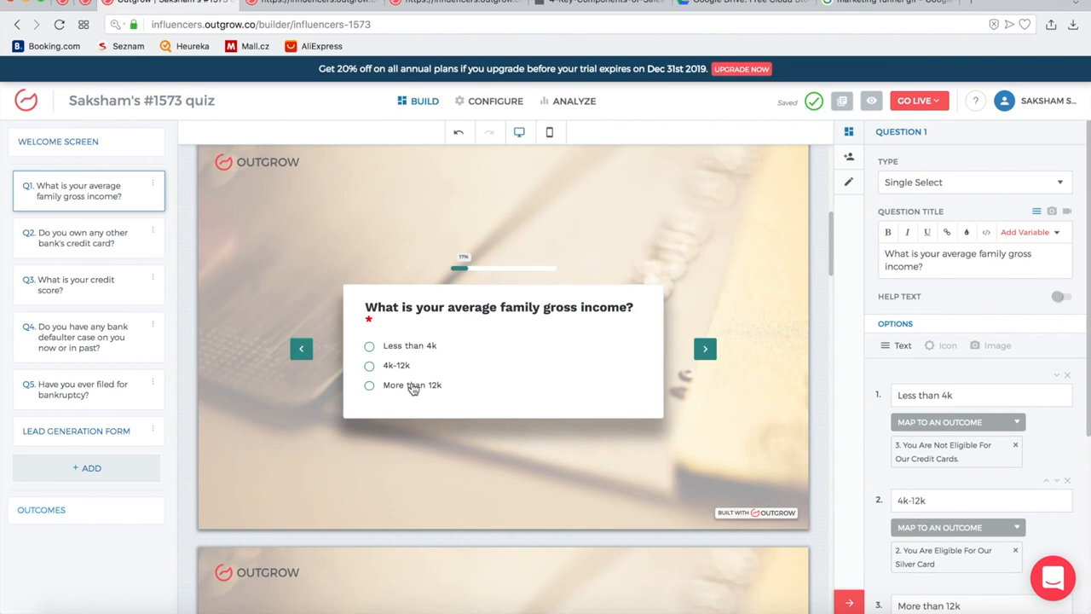
left_click(994, 424)
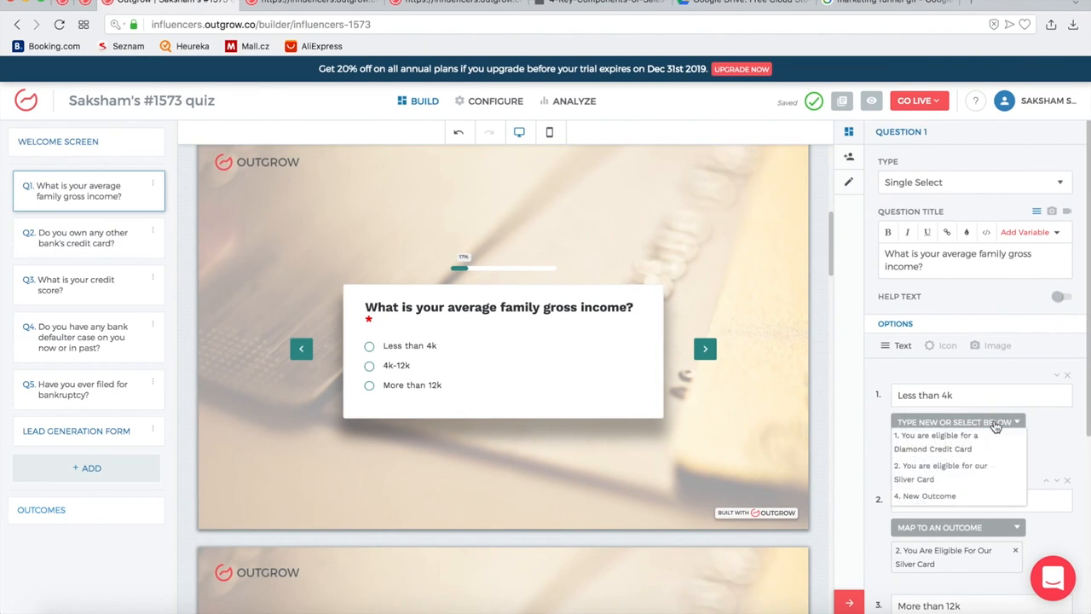
left_click(1059, 440)
scroll(1059, 438, "down", 3)
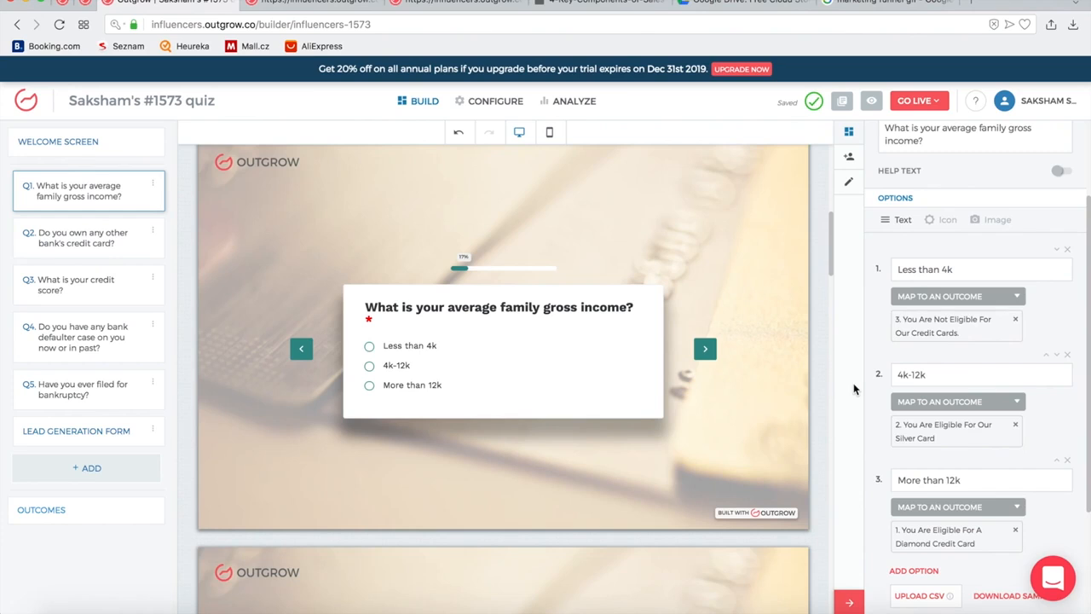
scroll(753, 322, "up", 2)
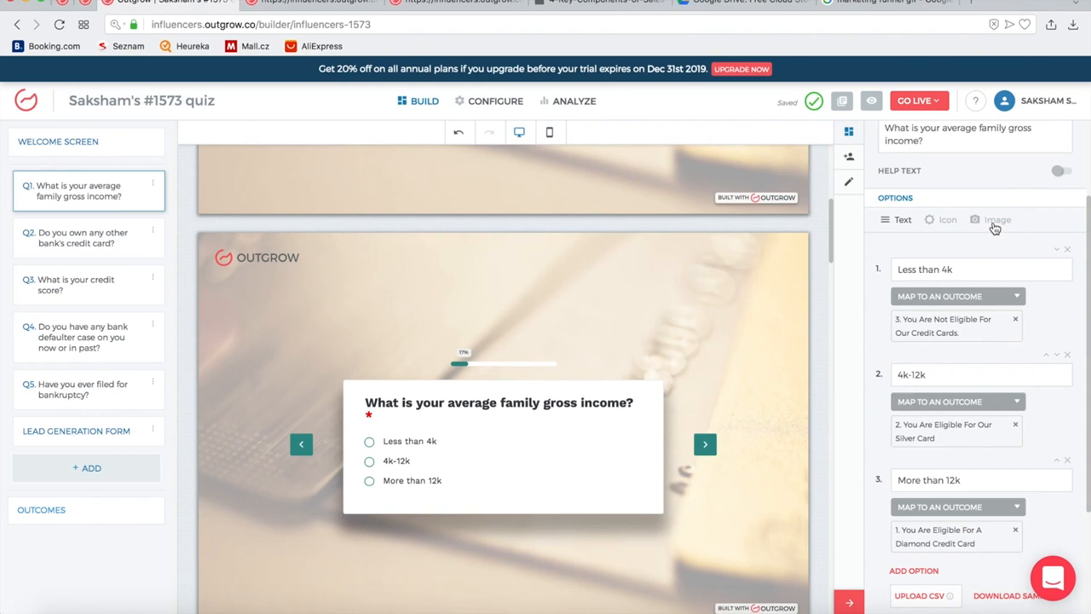
Try image answers in question 1 and look at the photo library for the "Less than 4k" option.
left_click(995, 227)
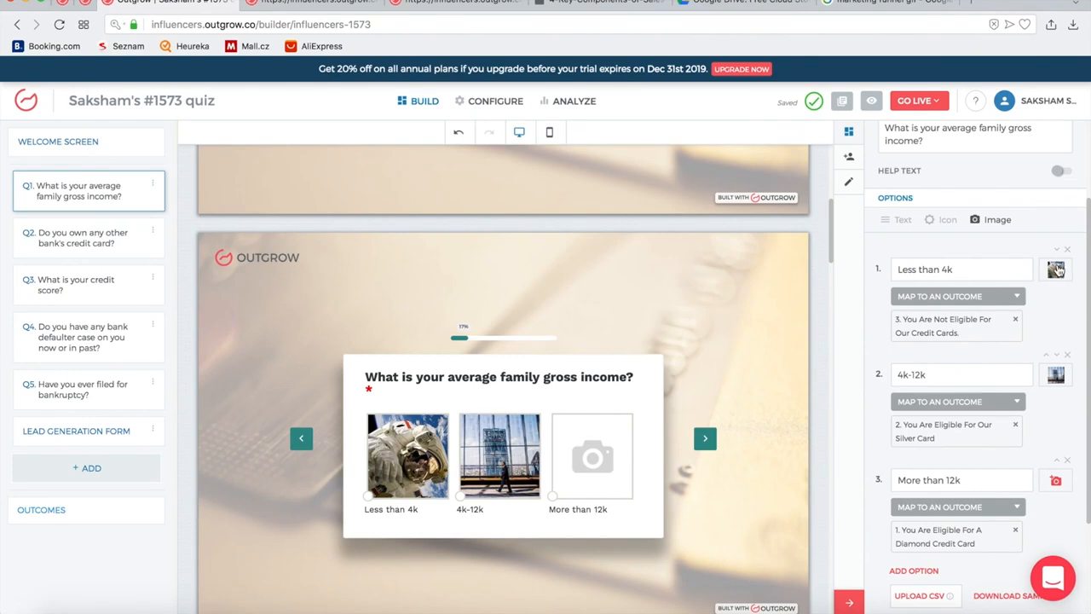
left_click(1056, 270)
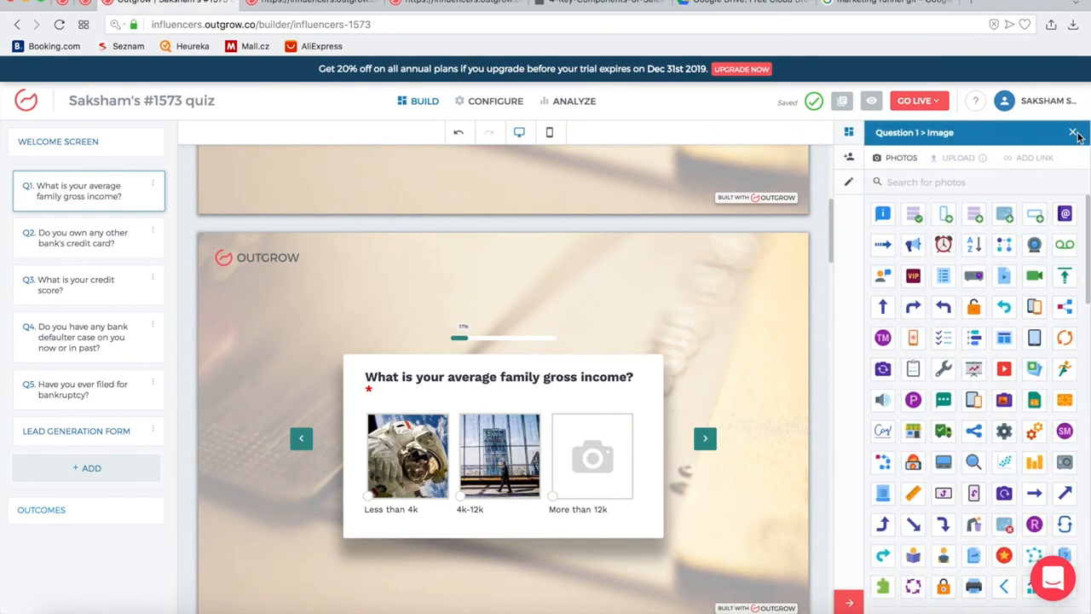
left_click(1075, 134)
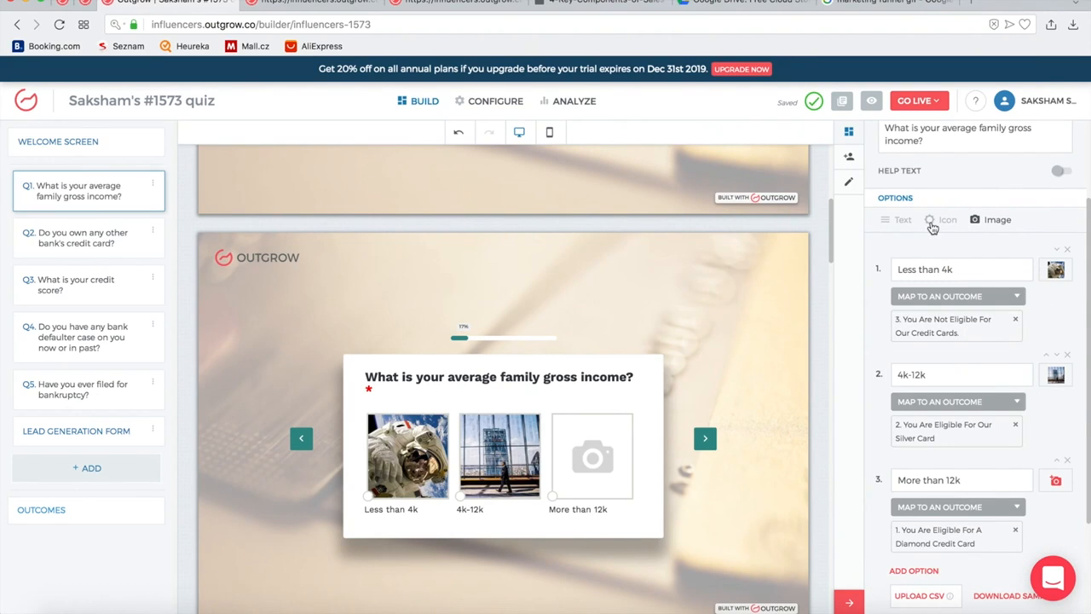
Try icon answers in question 1, browse the icon choices for "Less than 4k", and return the options to text.
left_click(933, 226)
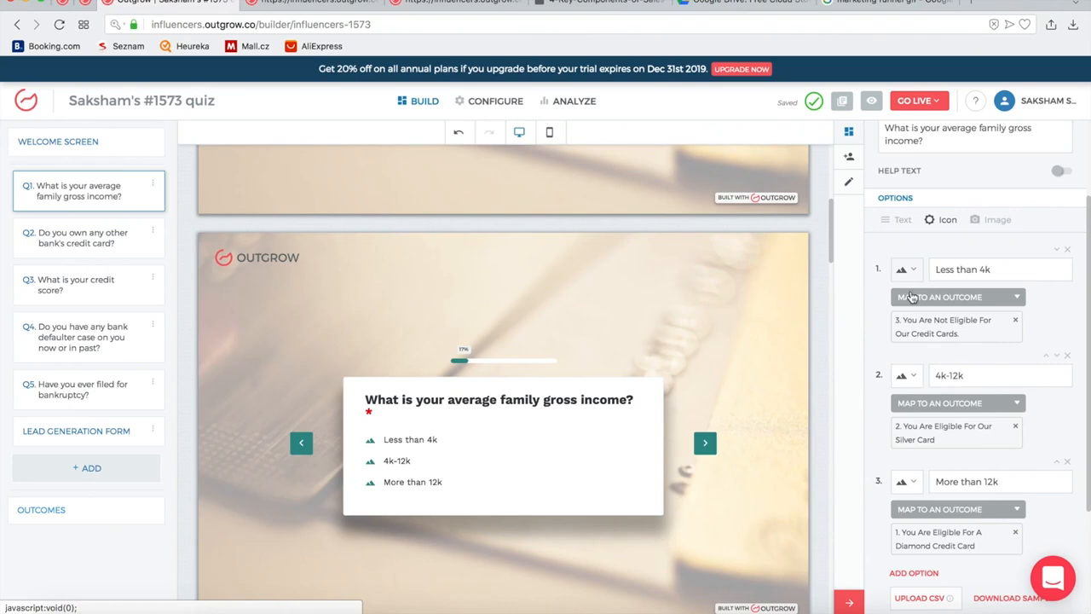
left_click(908, 271)
scroll(980, 375, "down", 10)
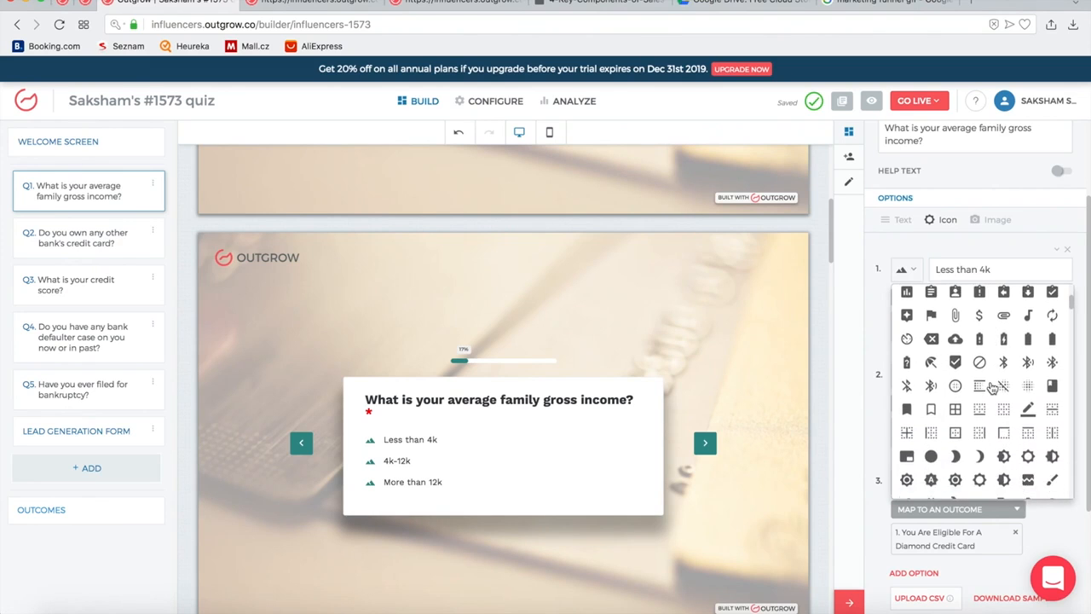
left_click(905, 247)
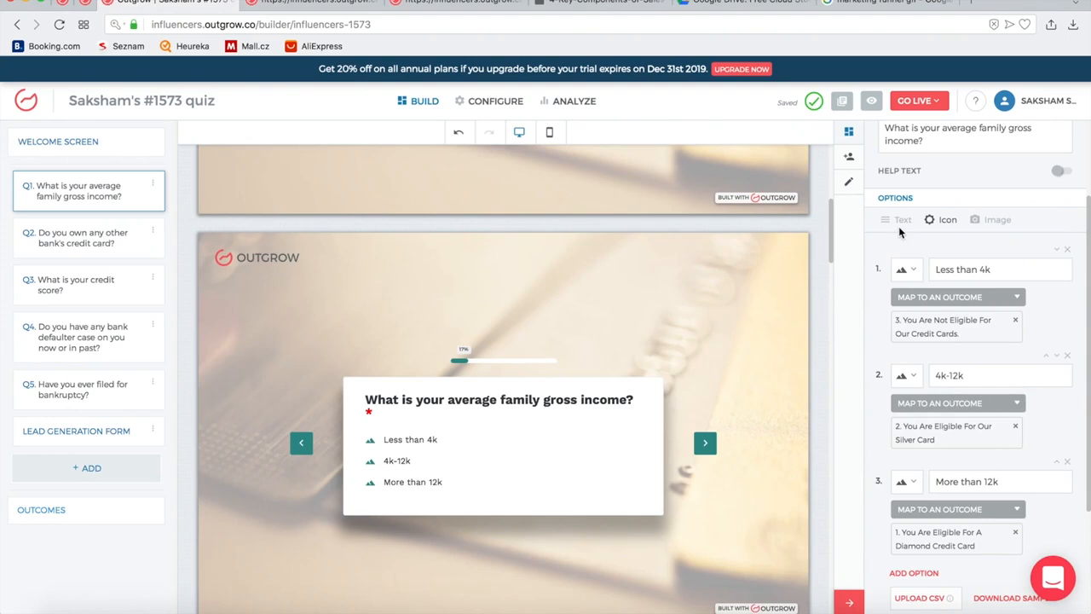
left_click(889, 223)
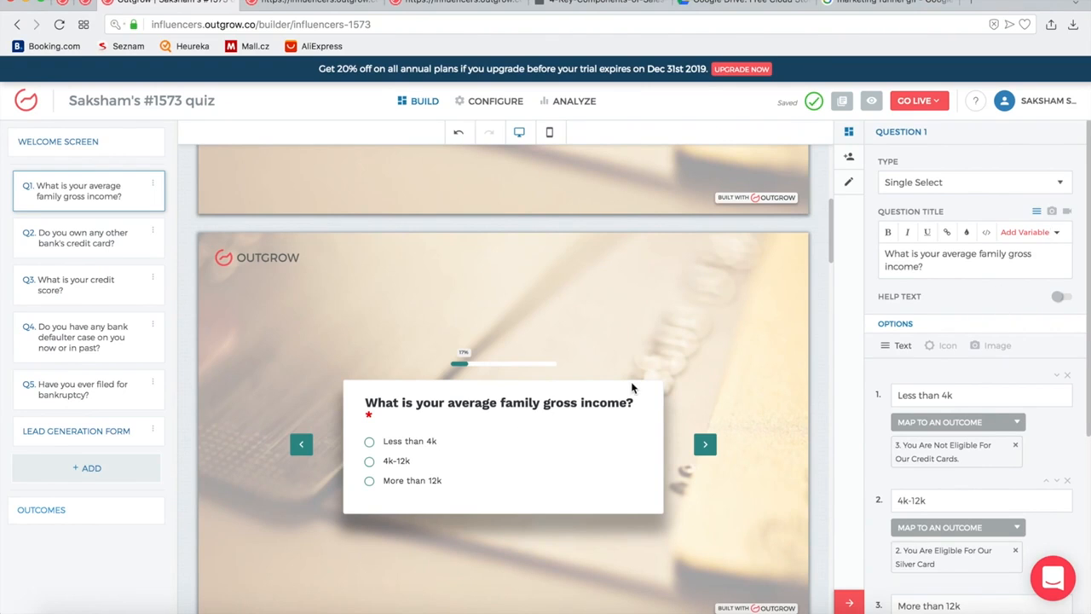
Show question 1's answer options as images and set its question title media to video.
left_click(1054, 213)
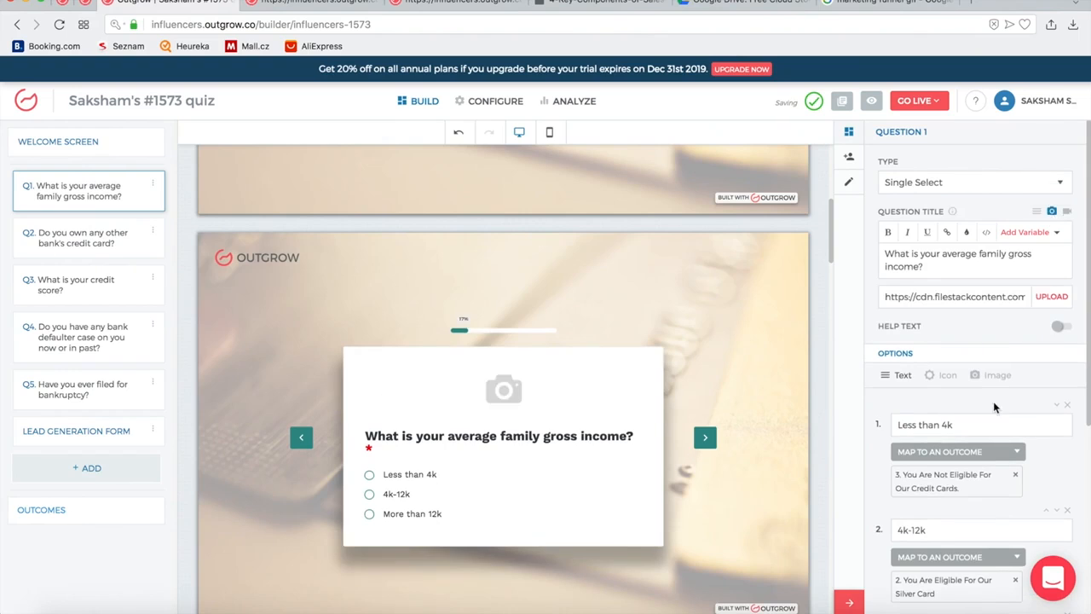
left_click(989, 379)
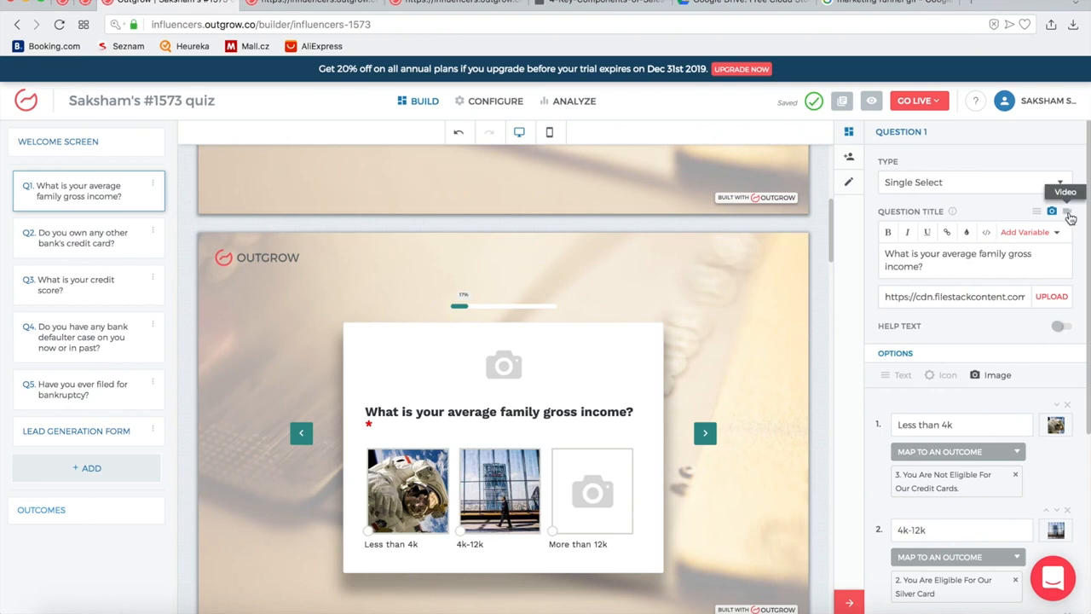
left_click(1069, 215)
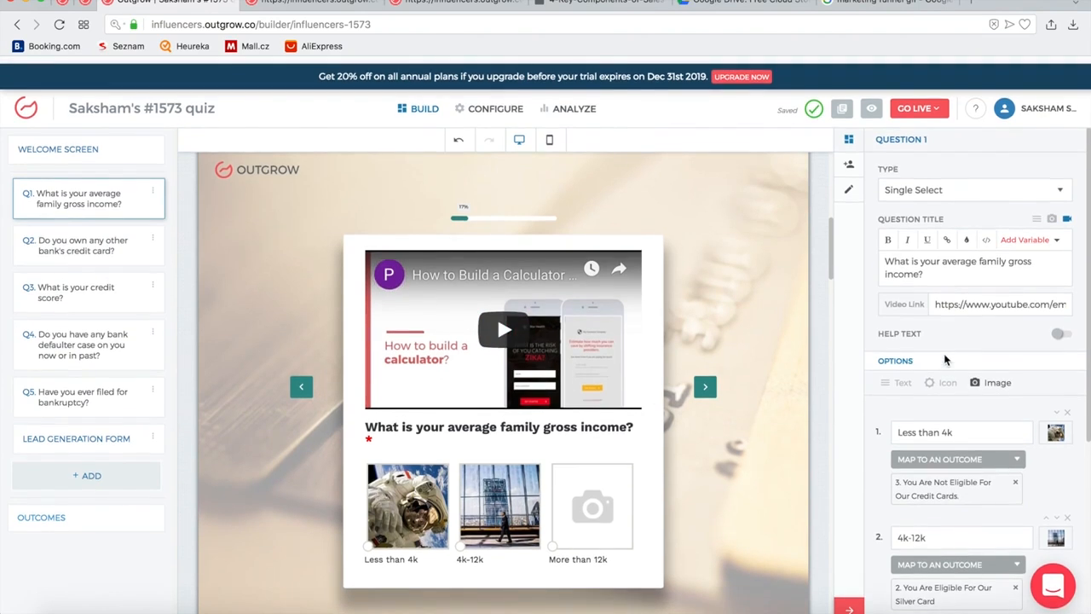
Change the type of question 3 about the credit score to Drop Down and preview its answer list.
scroll(705, 286, "down", 5)
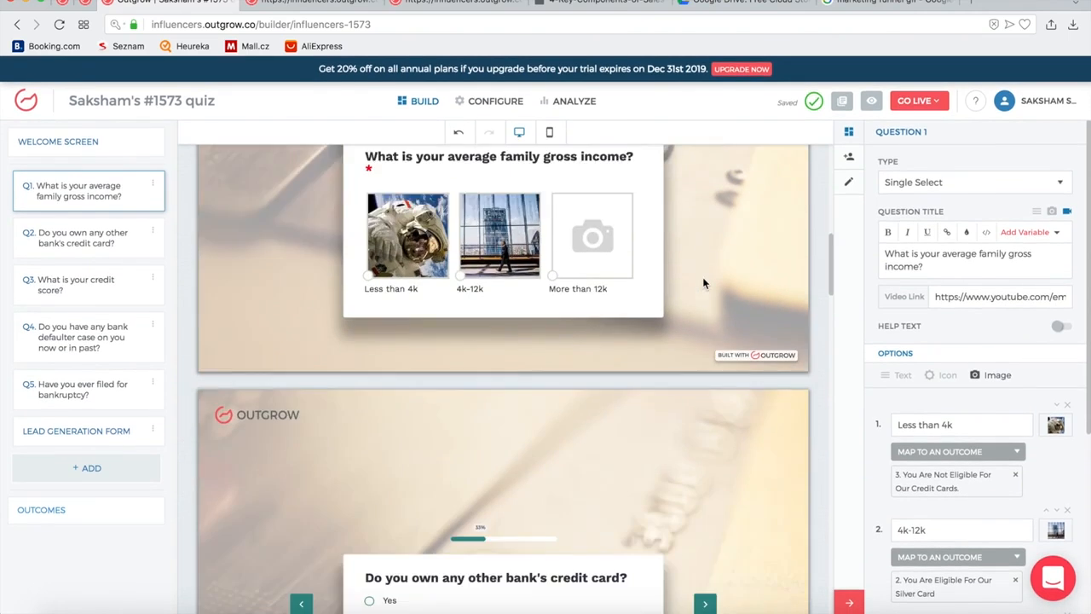
scroll(568, 291, "down", 5)
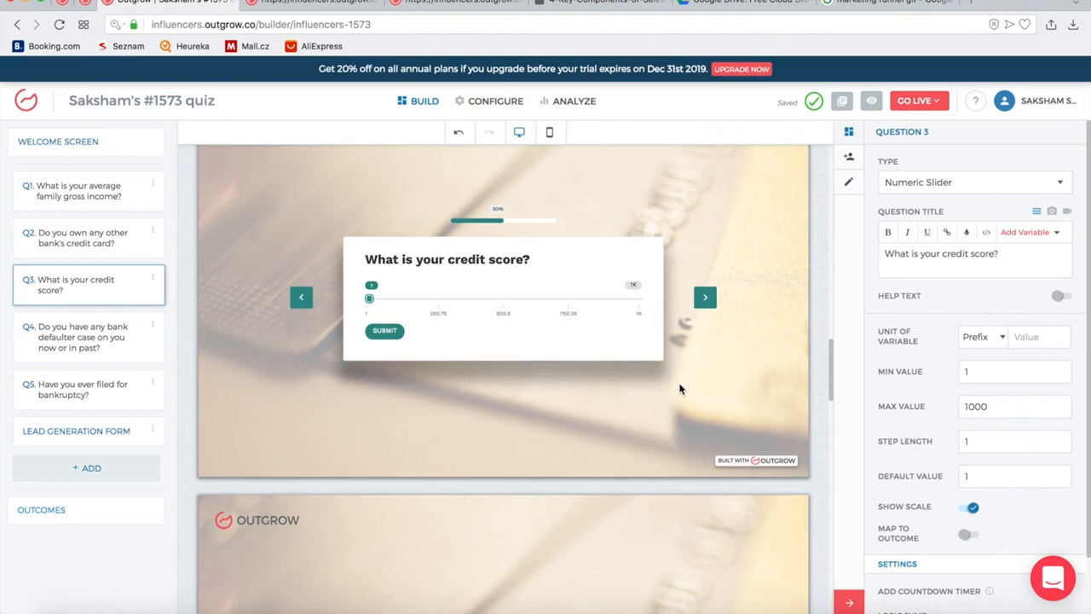
left_click(955, 183)
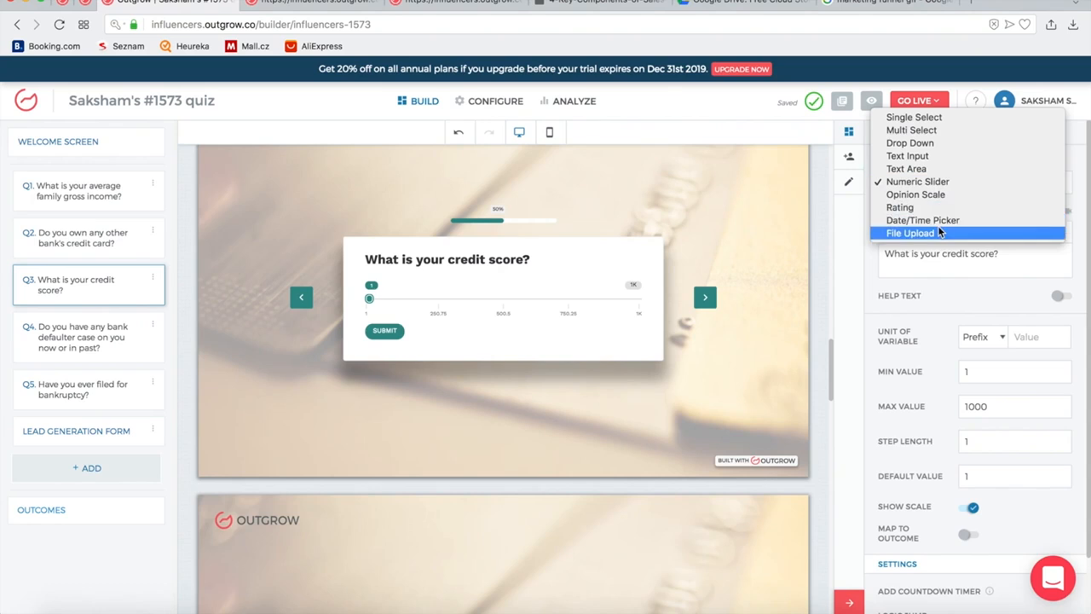
left_click(948, 149)
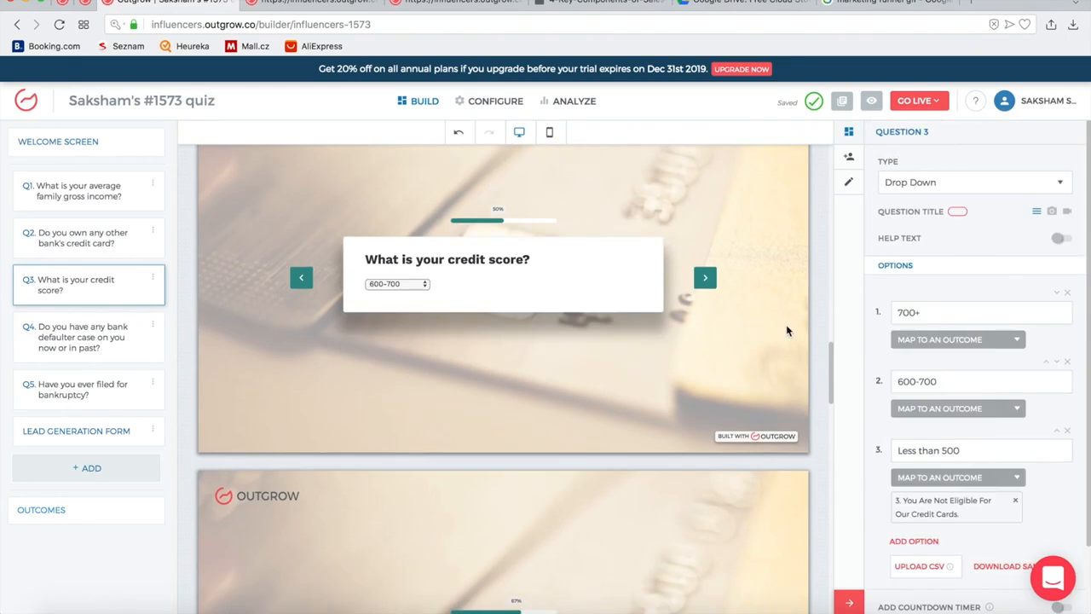
left_click(627, 287)
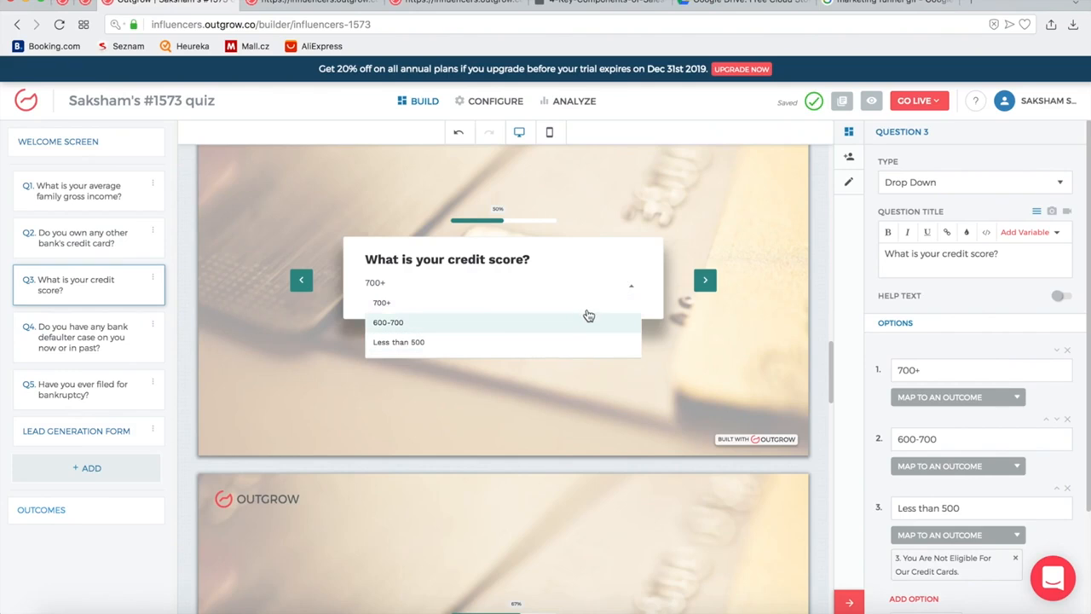
Change the credit score question's type to Text Input and test its answer field with the sample text "khg".
left_click(971, 188)
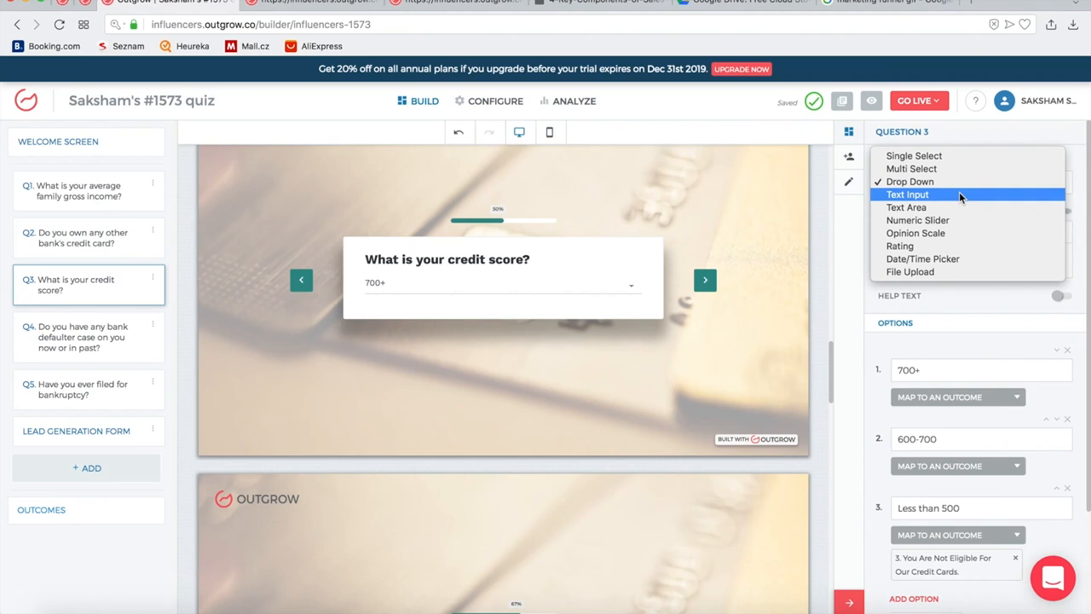
left_click(960, 196)
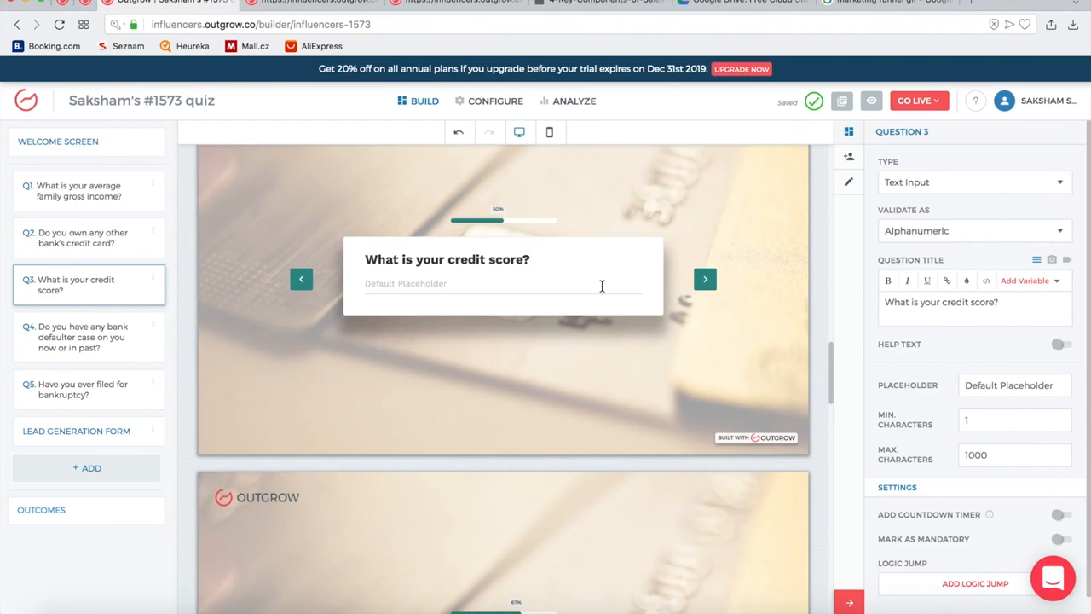
left_click(419, 287)
type("khg")
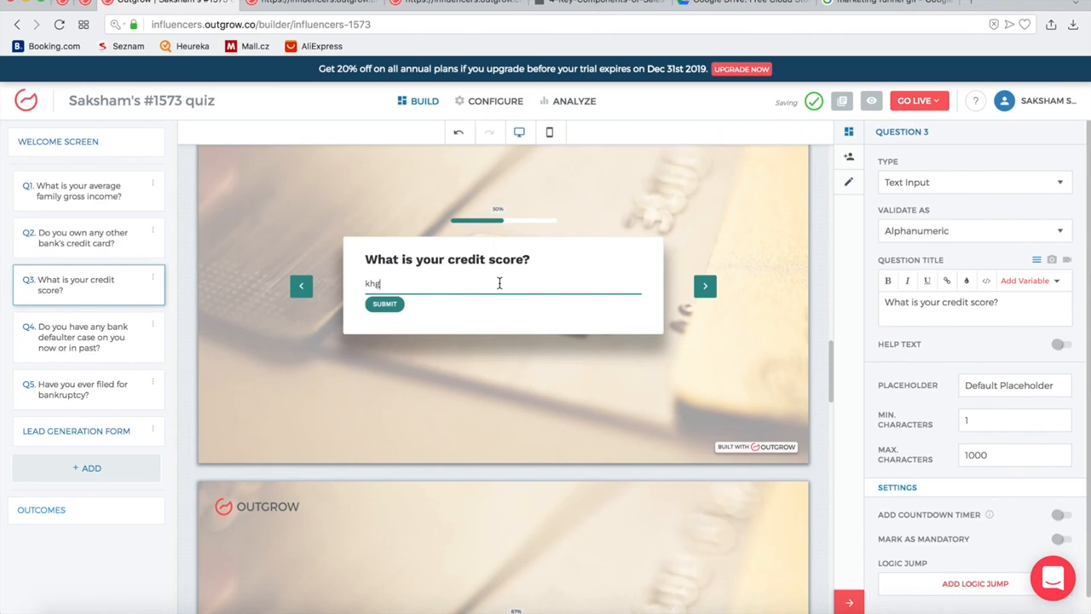
key("BackSpace")
key("BackSpace")
Change the credit score question's type to Text Area and try its answer field in the preview.
left_click(955, 185)
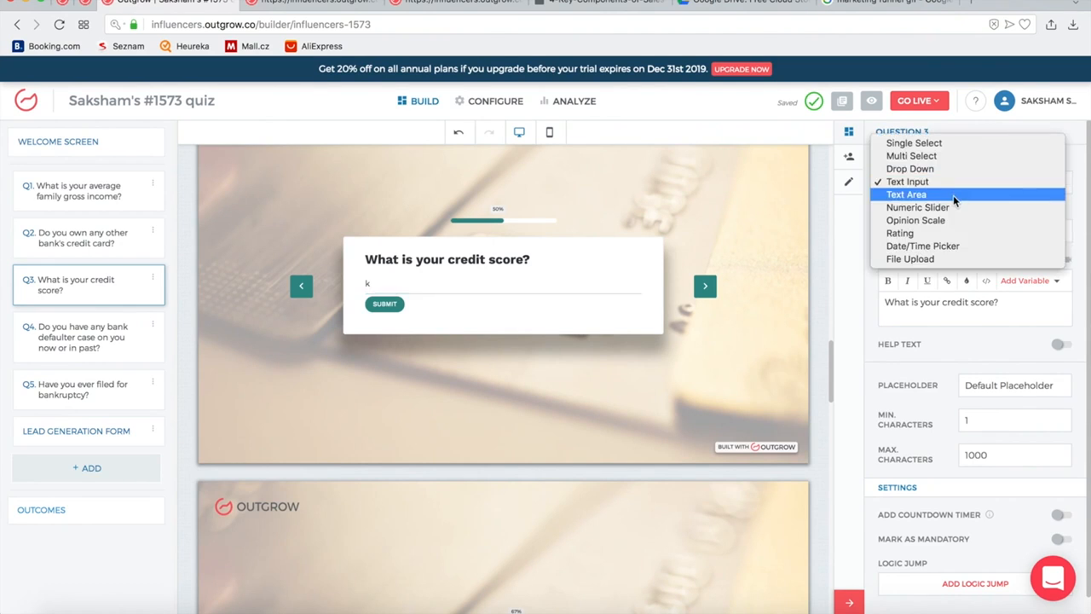
left_click(954, 194)
left_click(427, 311)
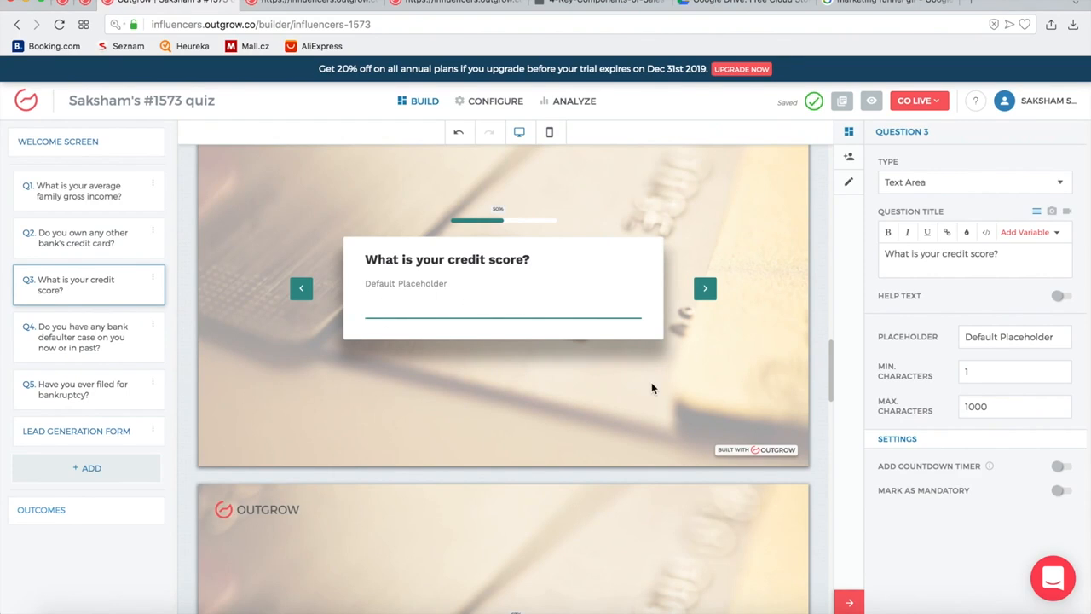
Try the Opinion Scale and Rating types on the credit score question.
left_click(949, 183)
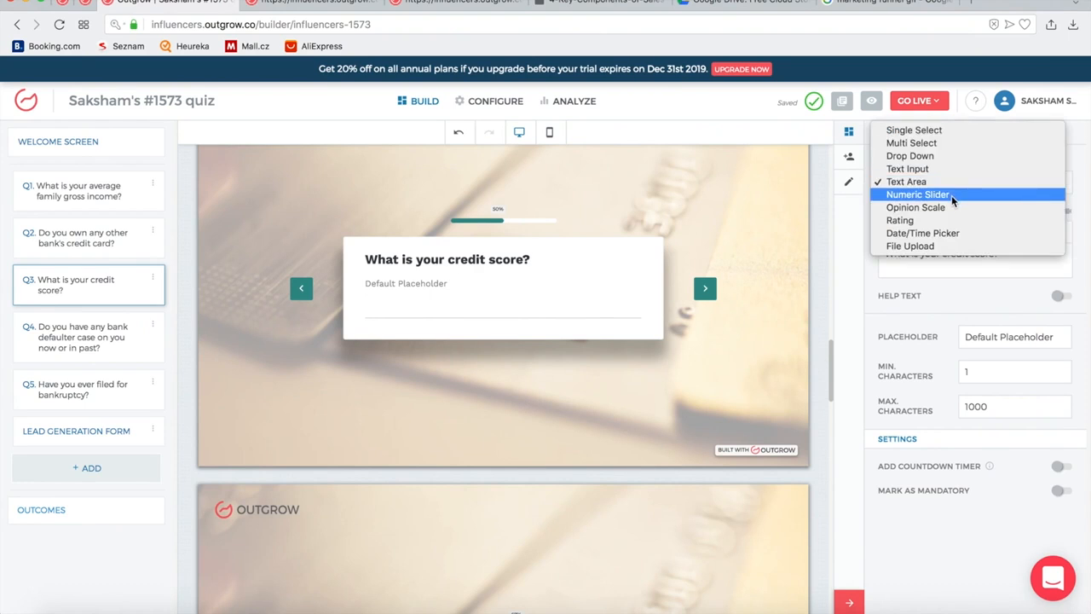
left_click(951, 209)
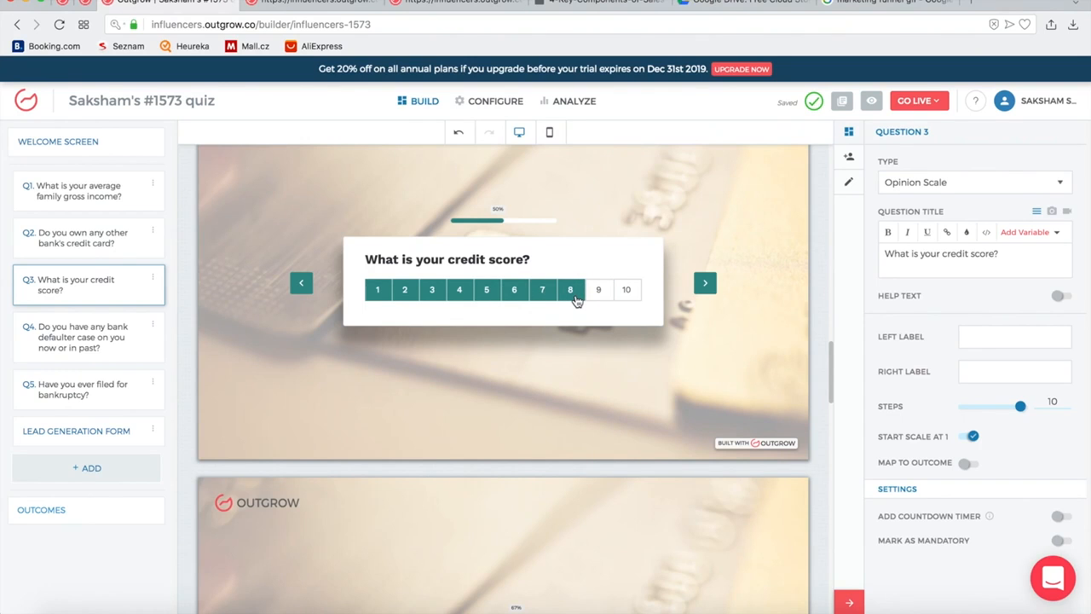
left_click(941, 184)
left_click(939, 197)
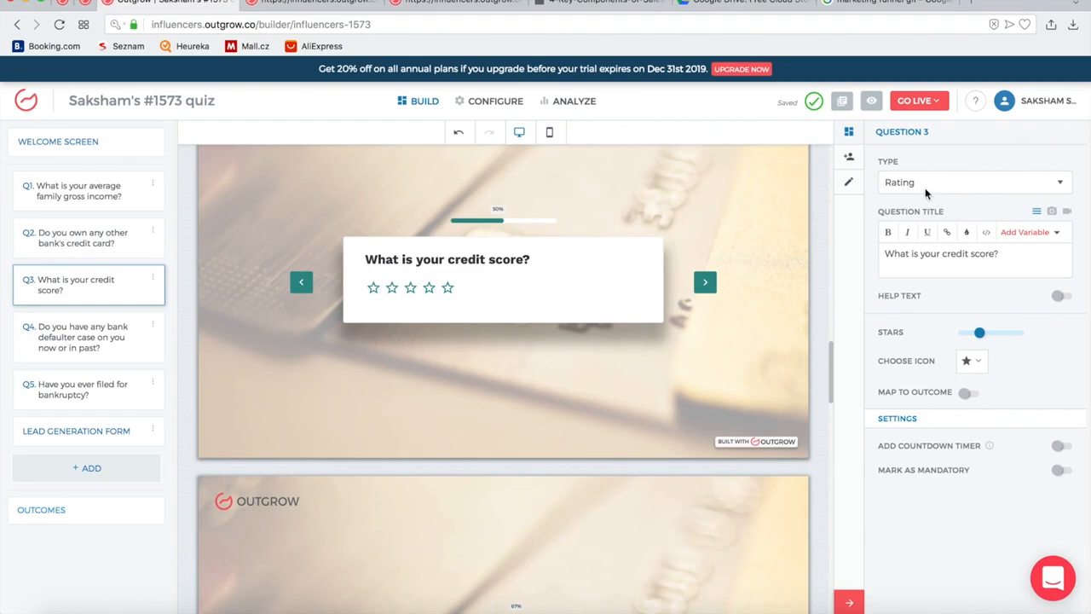
Return the credit score question to Opinion Scale and try the Date/Time Picker type on it.
left_click(925, 188)
left_click(936, 168)
left_click(941, 190)
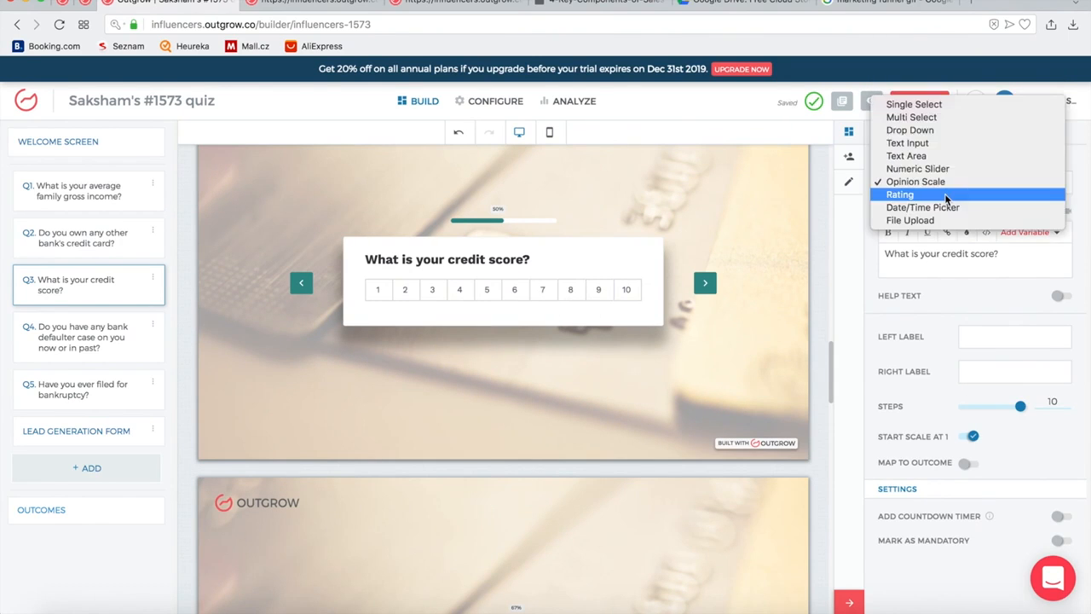
left_click(945, 210)
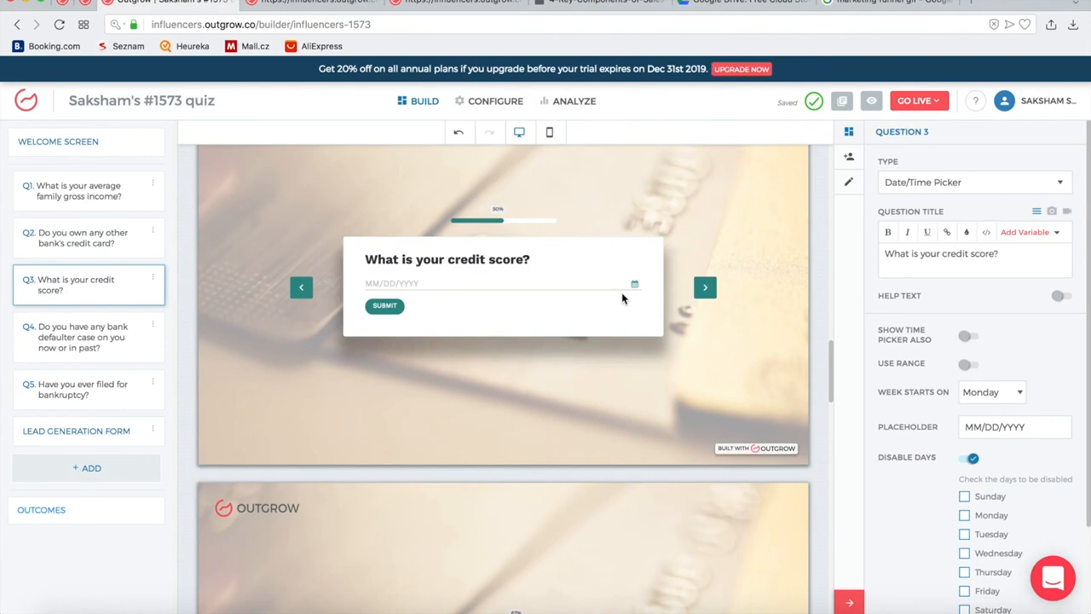
Change the credit score question's type to File Upload and also allow Pdf, Doc, Excel and Video file extensions.
left_click(924, 184)
left_click(910, 194)
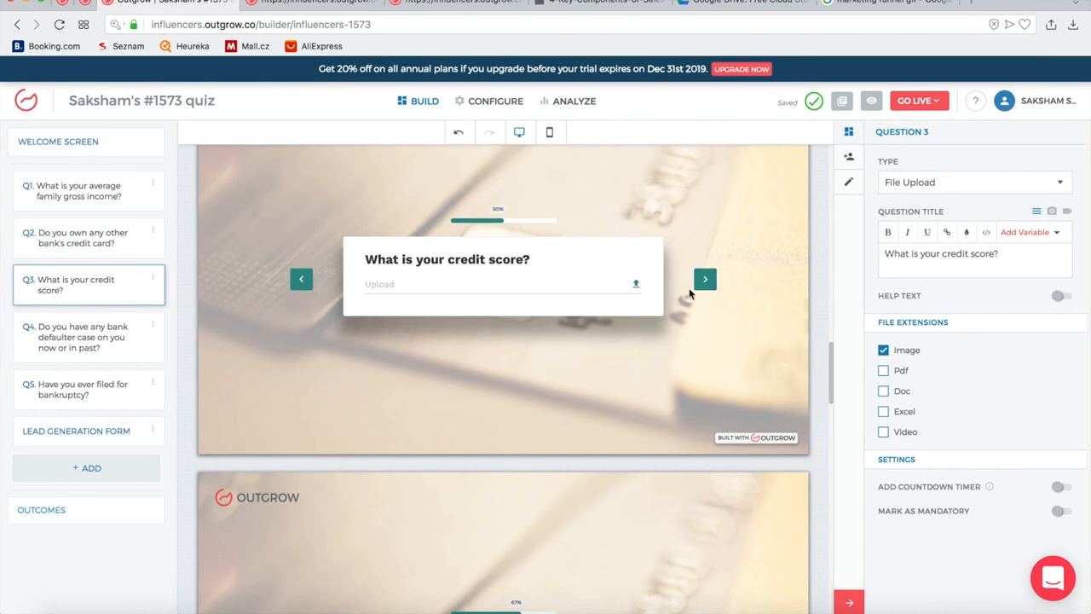
left_click(883, 370)
left_click(883, 392)
left_click(883, 411)
left_click(910, 426)
Review the quiz pages from the welcome screen to the outcome in both the desktop and mobile layouts.
scroll(738, 339, "down", 3)
scroll(670, 311, "down", 15)
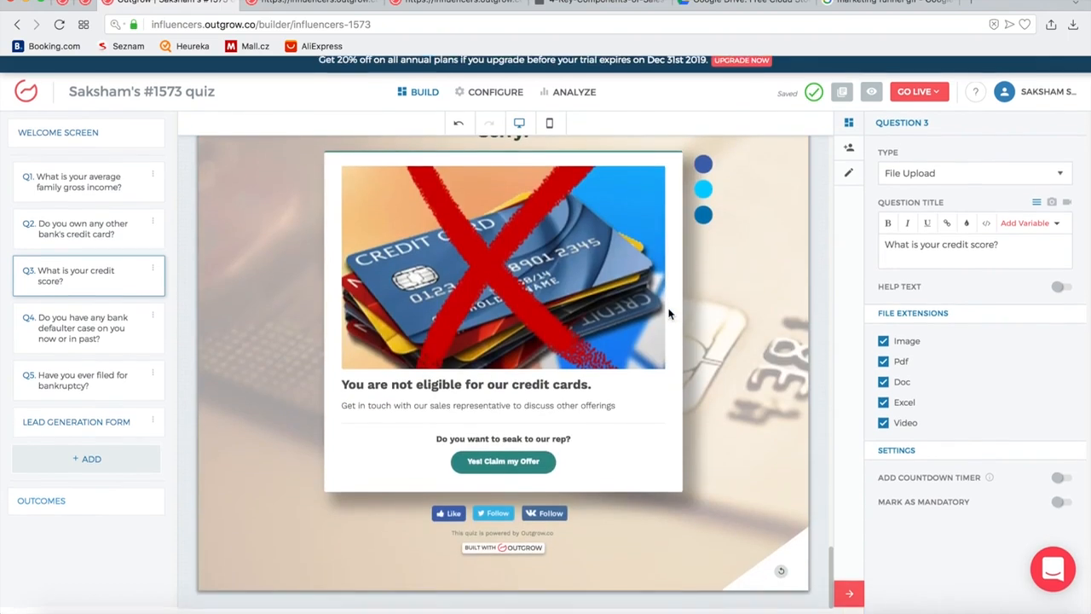
scroll(668, 313, "up", 15)
scroll(668, 314, "up", 5)
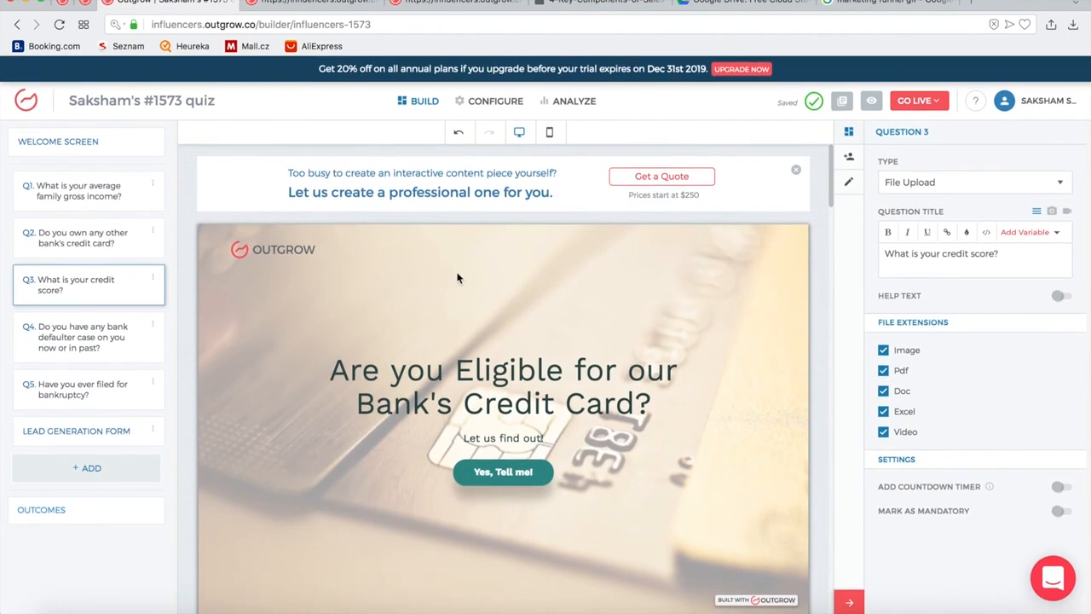
left_click(550, 137)
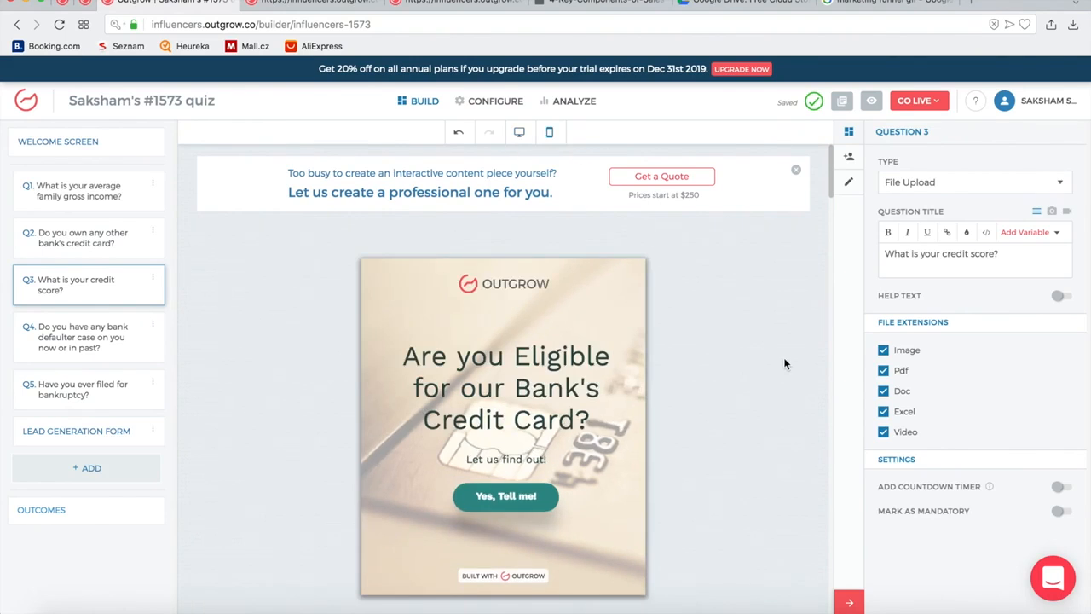
scroll(737, 325, "down", 10)
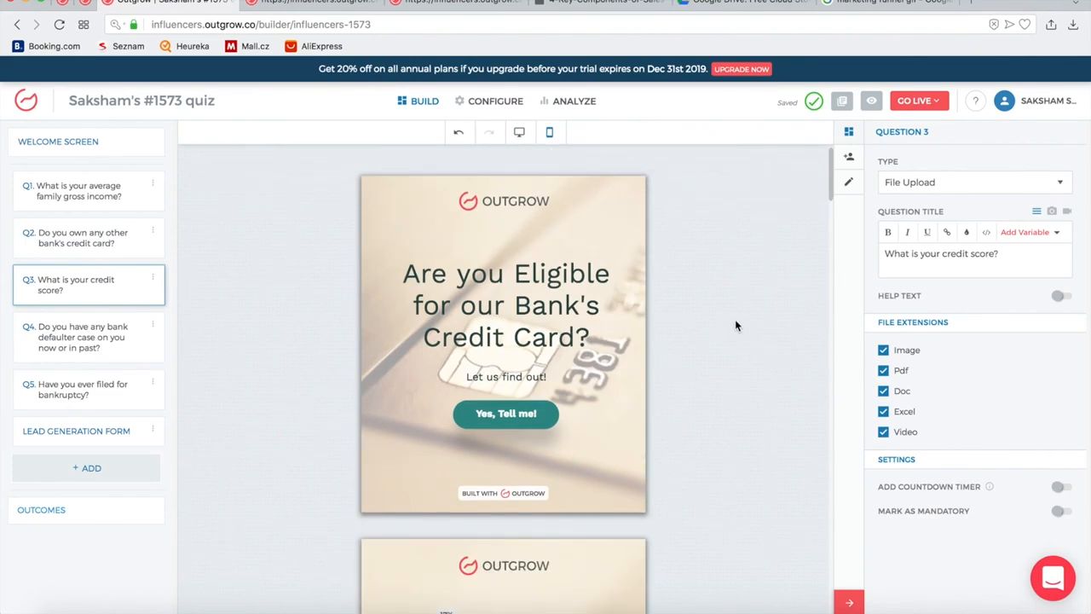
scroll(736, 324, "down", 10)
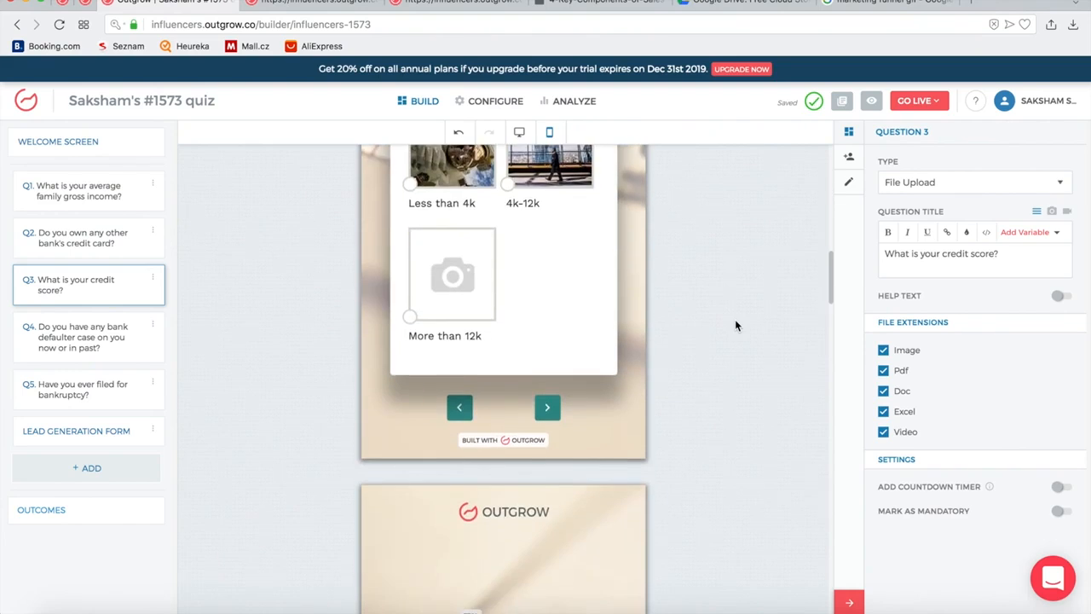
scroll(736, 324, "down", 10)
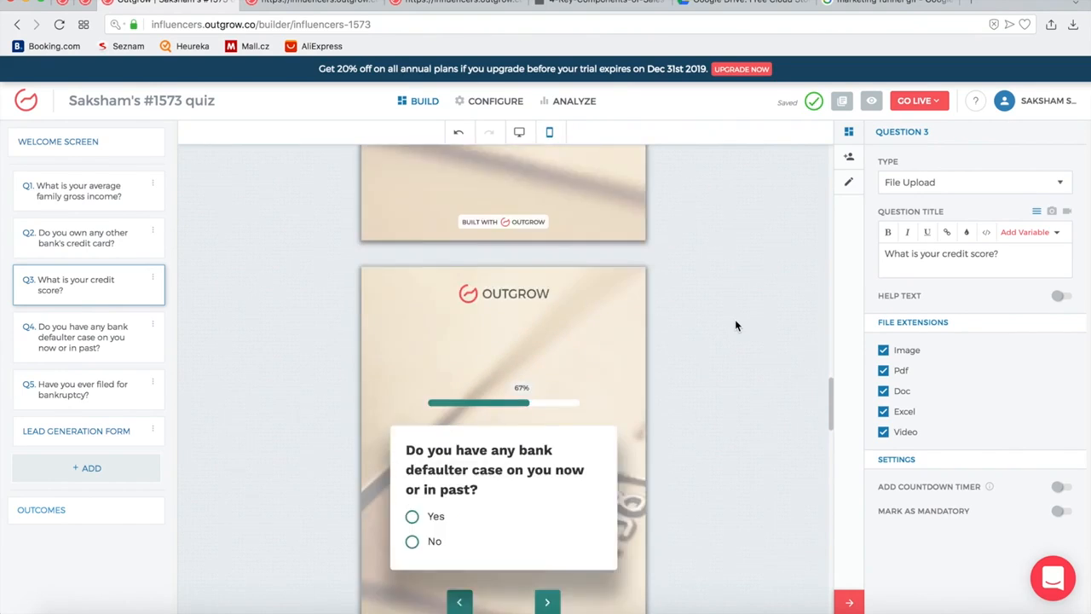
scroll(737, 325, "down", 5)
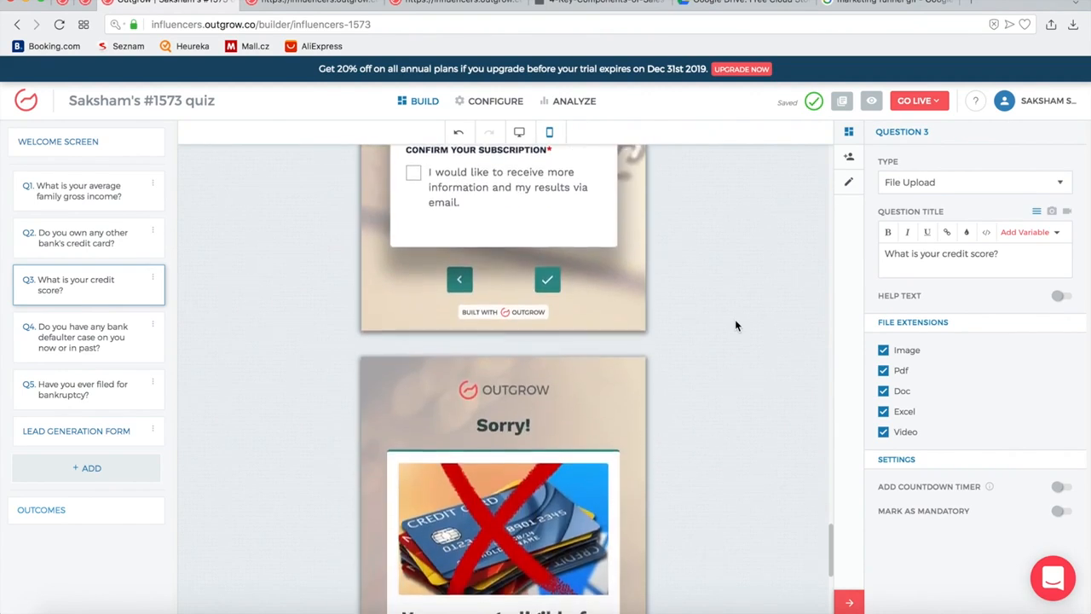
scroll(735, 320, "up", 20)
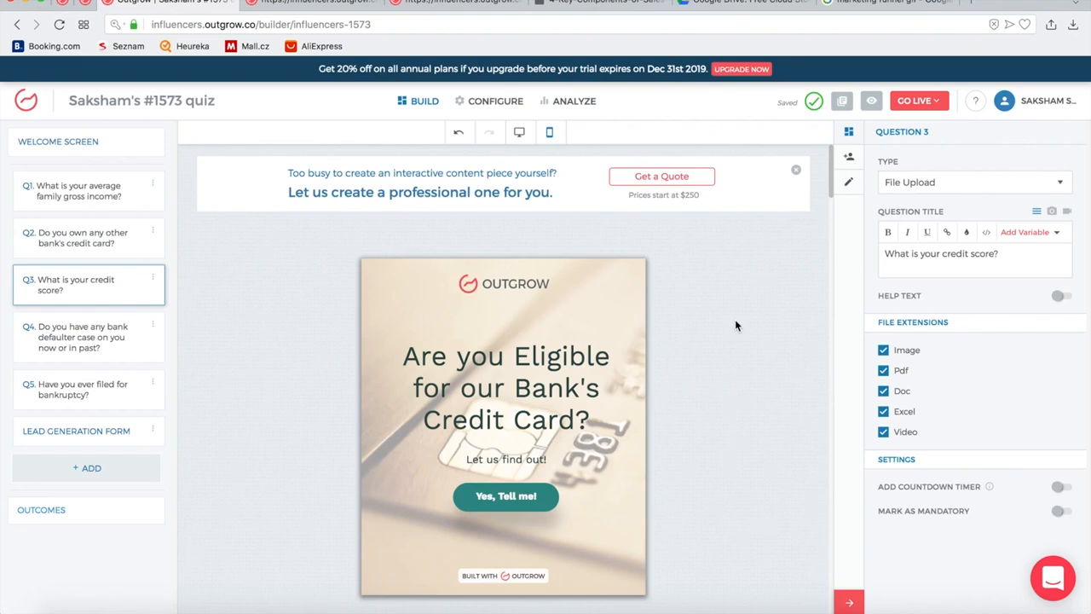
Open the quiz's general configuration settings and append "-hjhjh" to the end of the quiz URL.
left_click(478, 108)
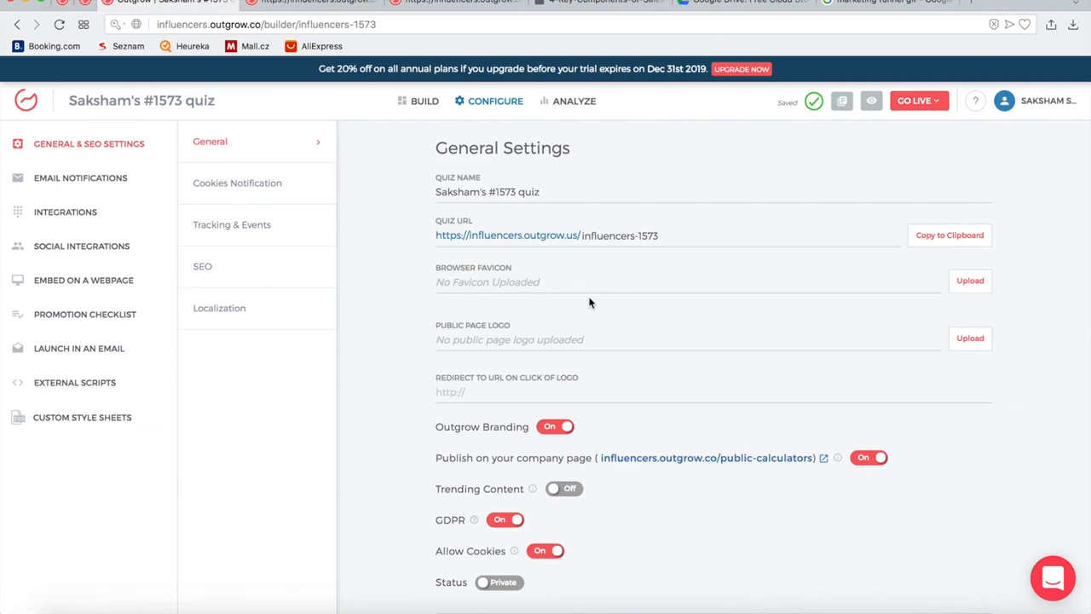
triple_click(516, 191)
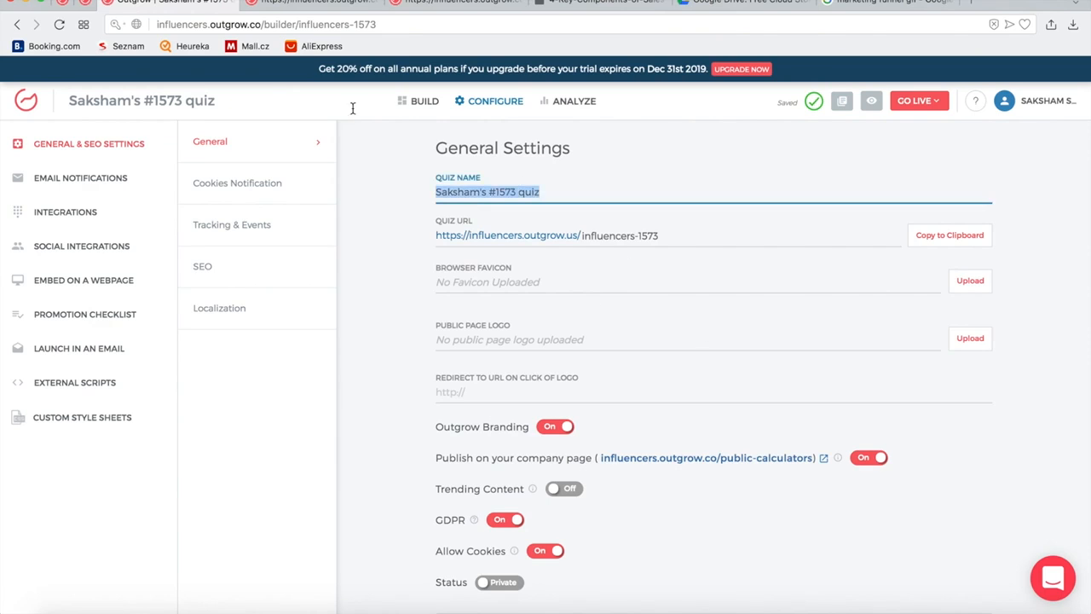
triple_click(619, 233)
left_click(668, 236)
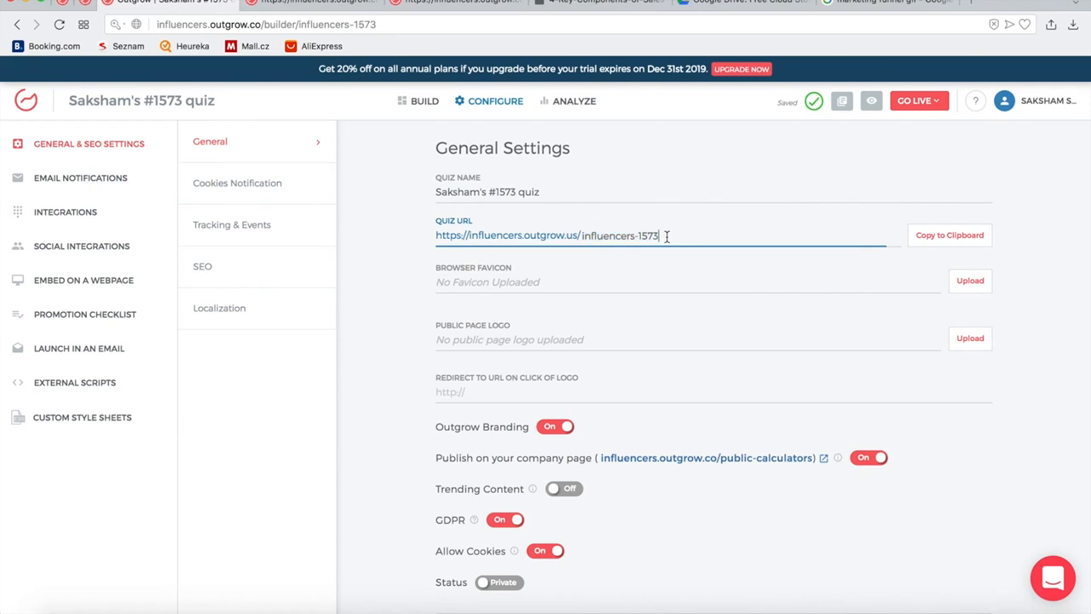
type("-hjhjh")
double_click(645, 236)
scroll(610, 321, "down", 5)
scroll(610, 321, "up", 2)
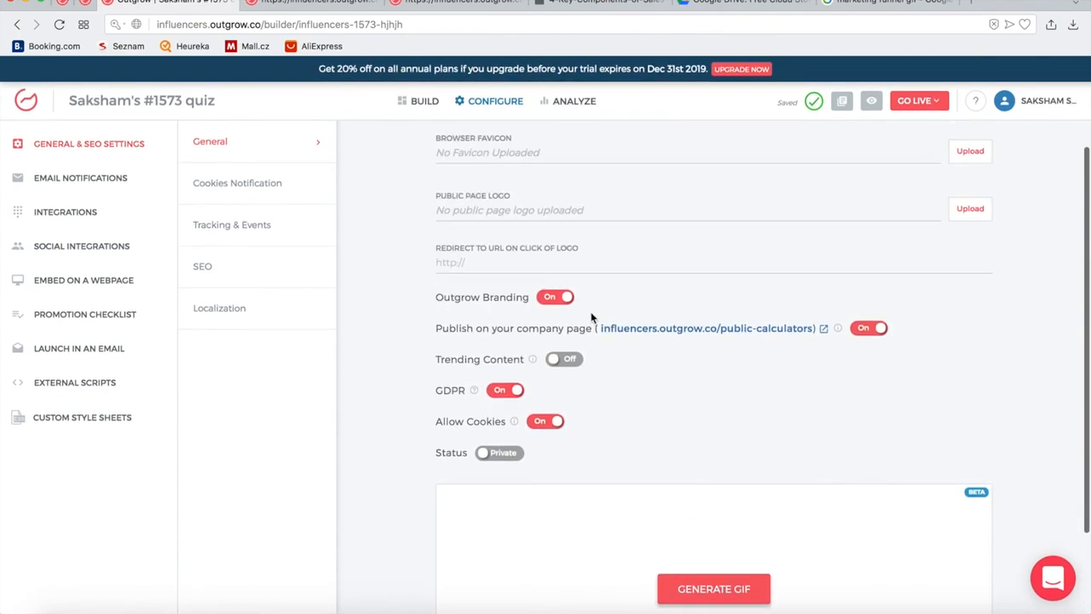
Examine the SEO settings, including the title, meta description, Google and Facebook previews, featured image and search engine options.
left_click(250, 271)
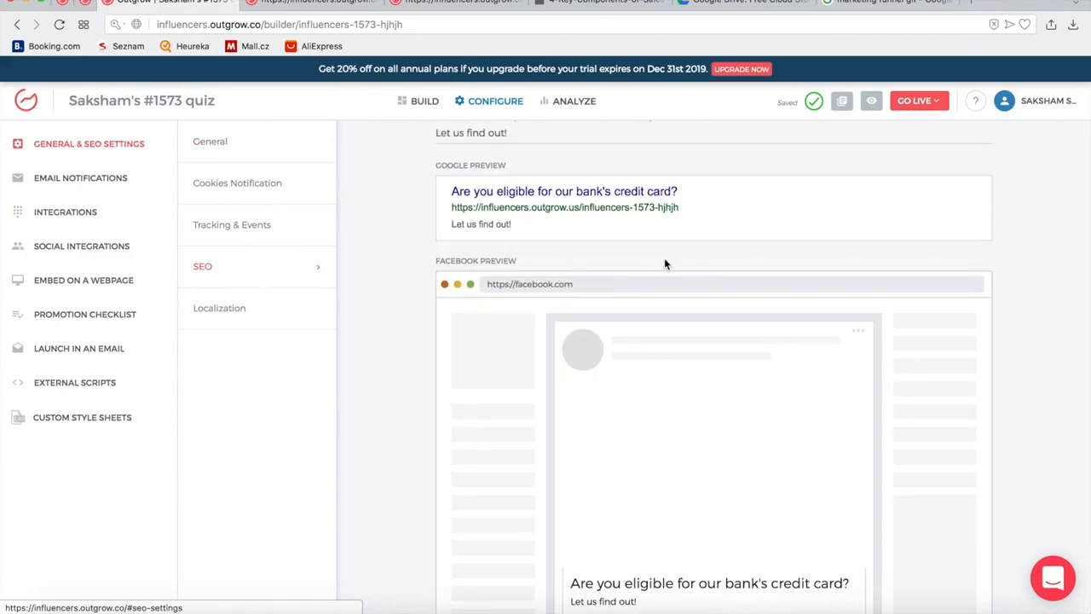
scroll(687, 269, "down", 3)
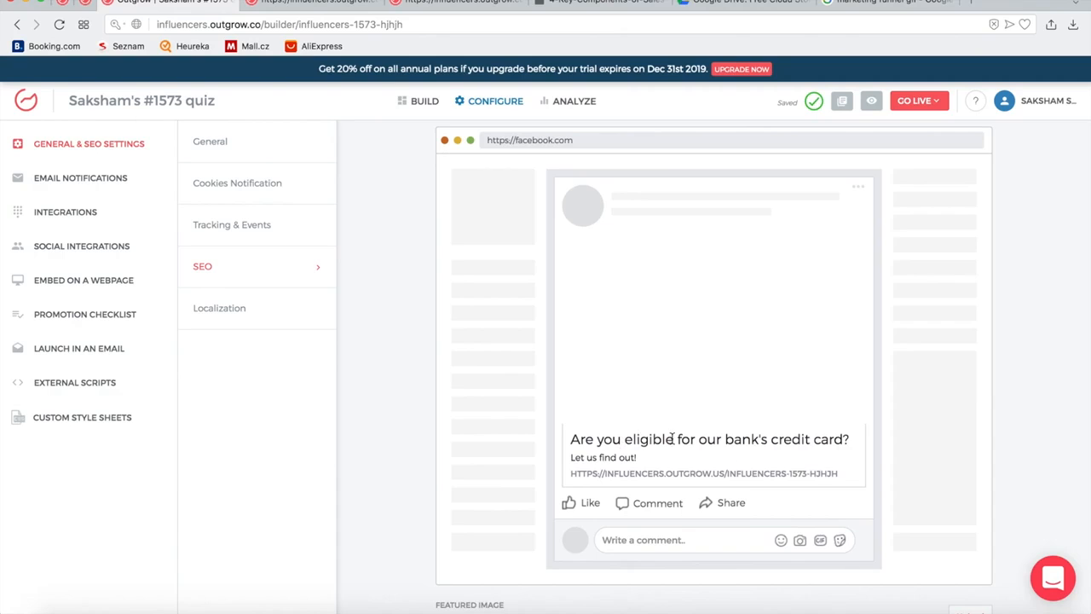
scroll(673, 438, "down", 3)
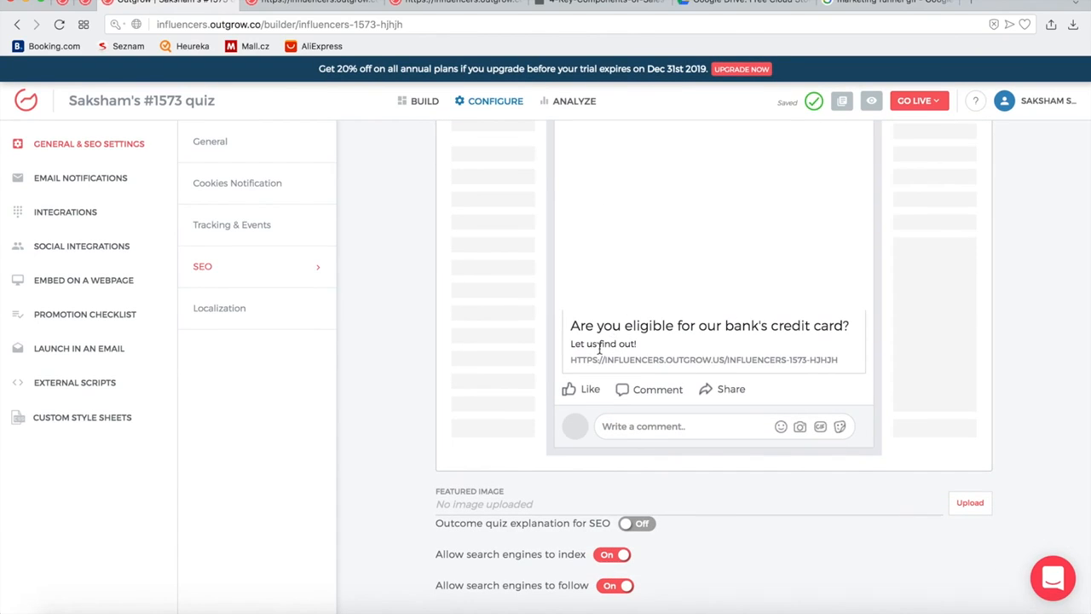
scroll(592, 345, "up", 7)
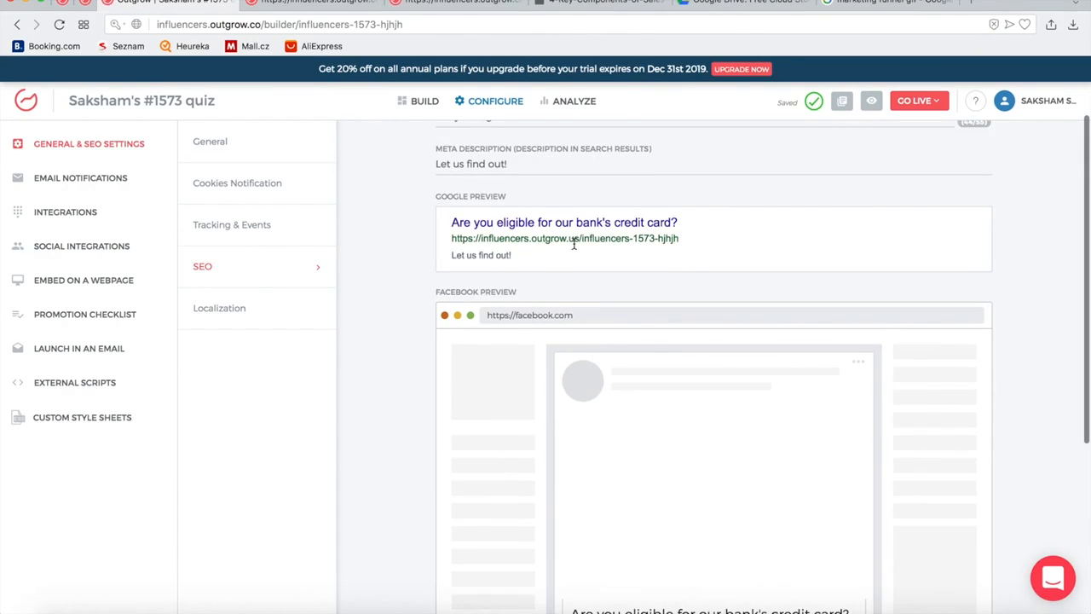
scroll(578, 256, "up", 2)
triple_click(528, 223)
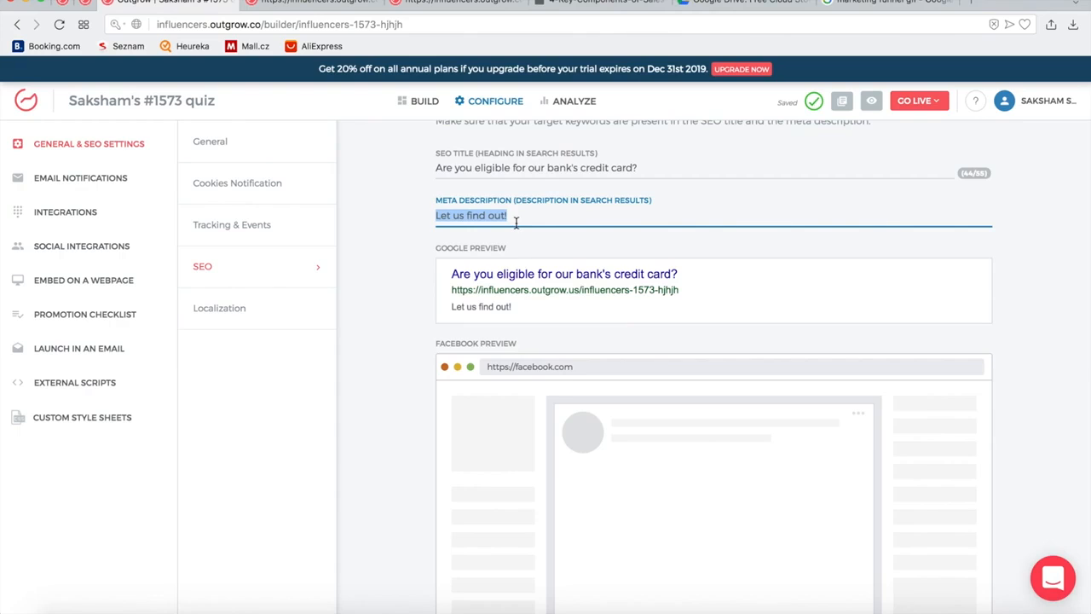
scroll(516, 222, "down", 4)
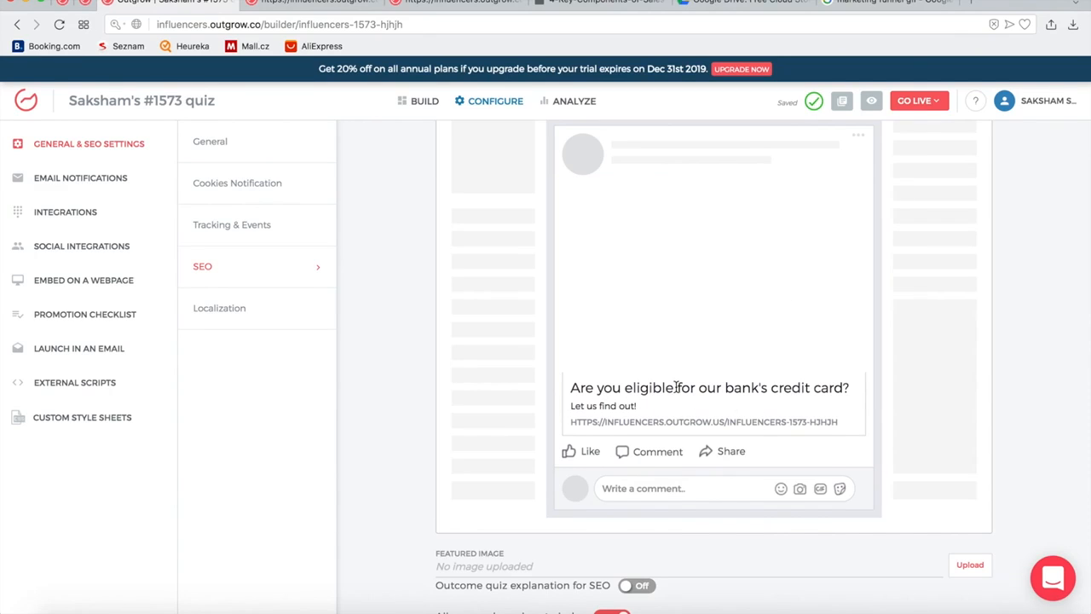
scroll(557, 333, "up", 5)
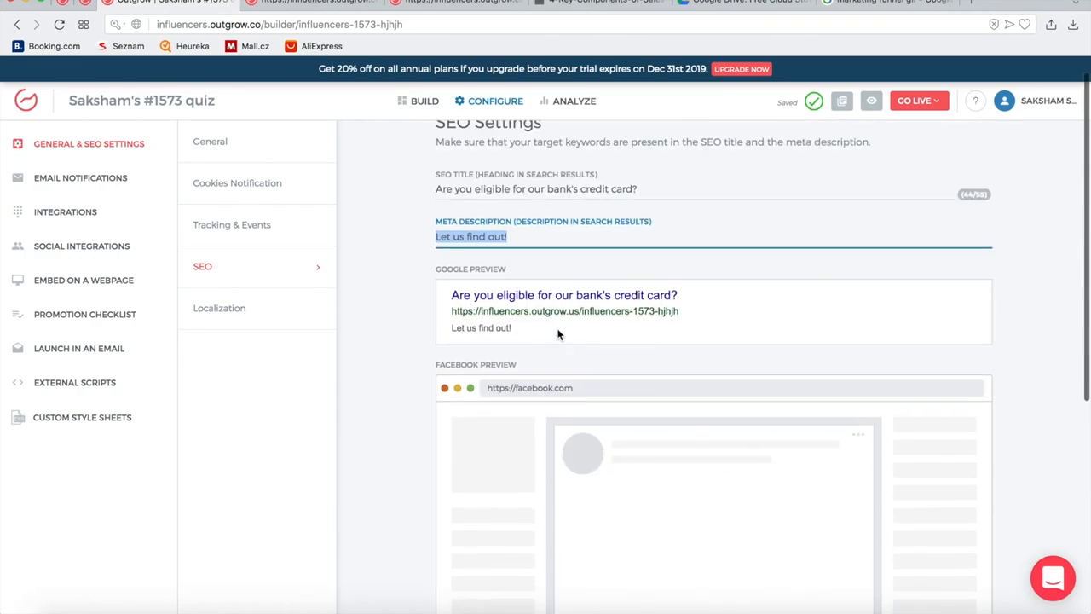
scroll(548, 316, "down", 5)
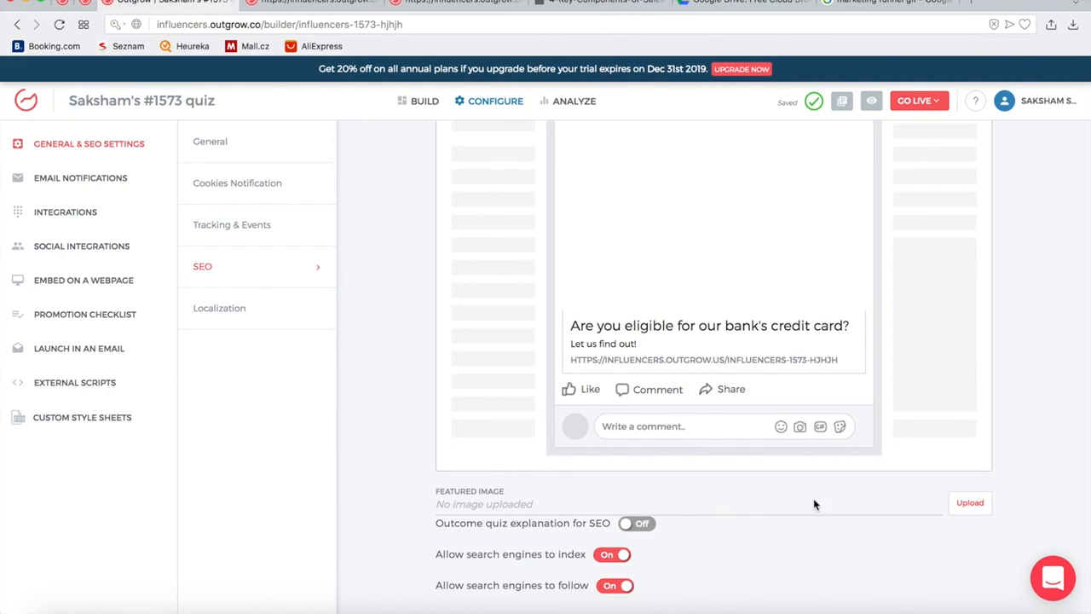
Turn on the custom user notification email that is triggered to leads.
left_click(120, 184)
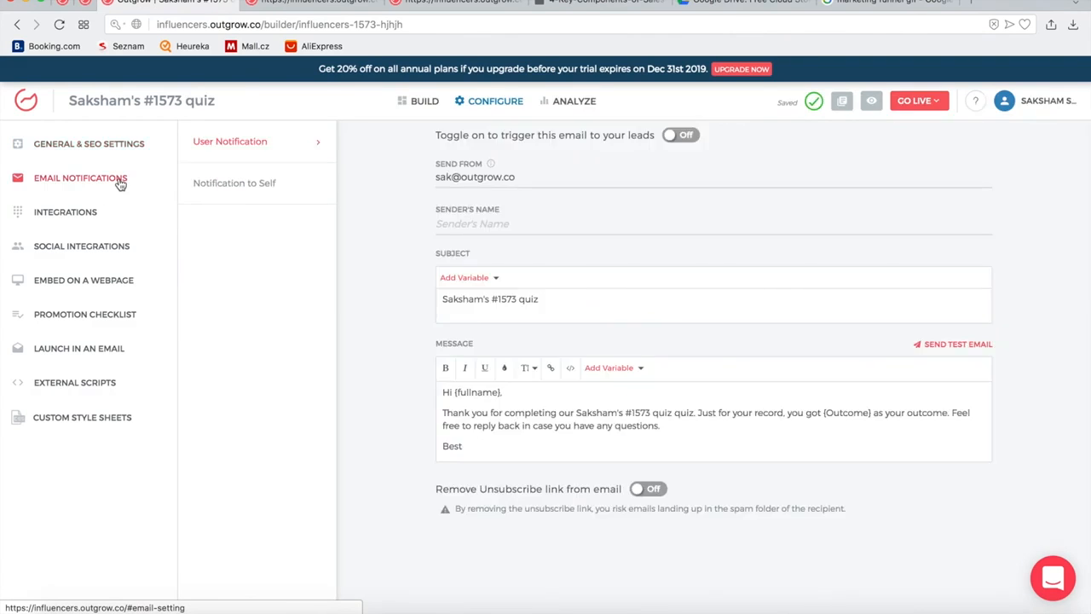
scroll(665, 207, "up", 1)
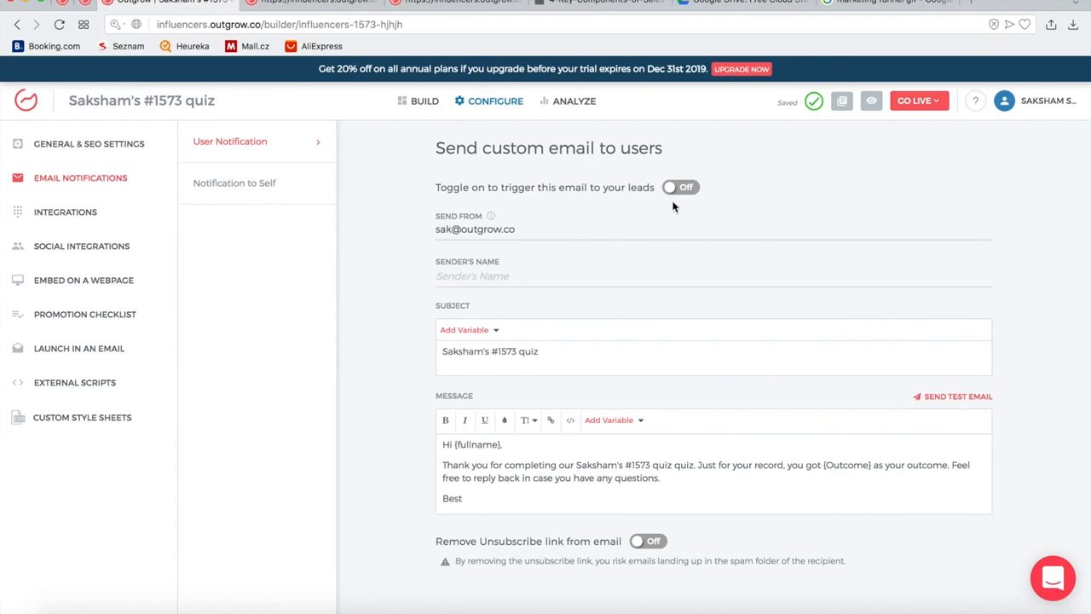
left_click(685, 193)
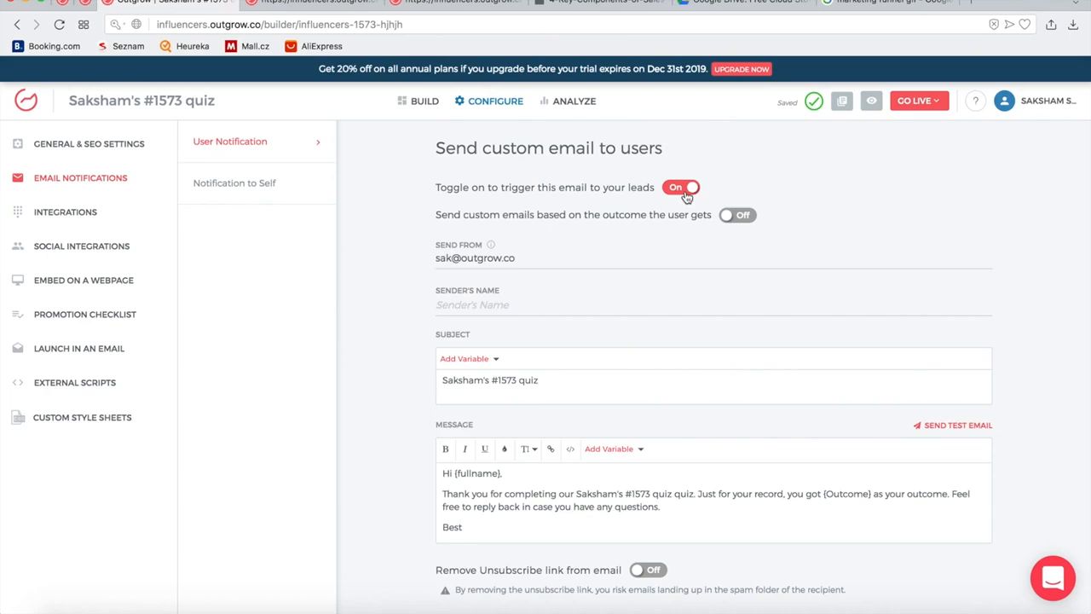
Examine the lead email's sender, subject and message fields and the variables that can be added to the message.
triple_click(484, 259)
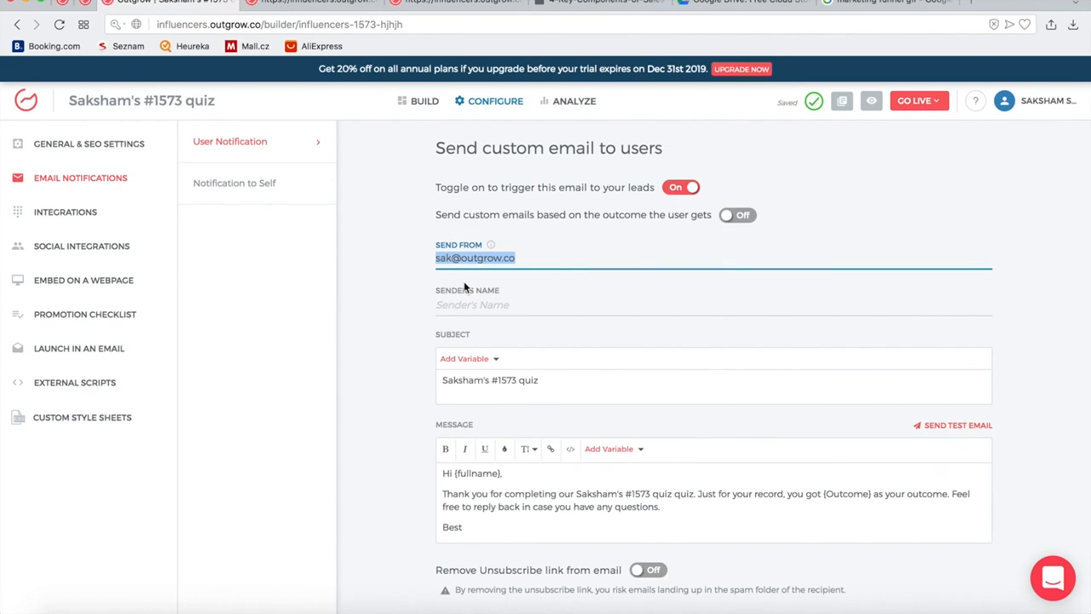
scroll(464, 284, "down", 1)
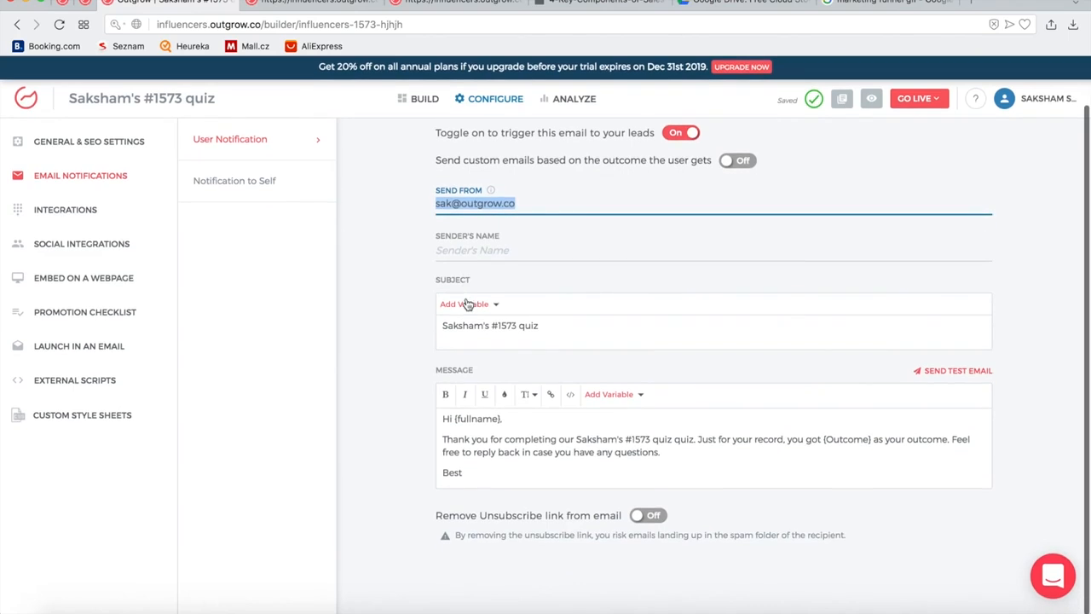
left_click(466, 329)
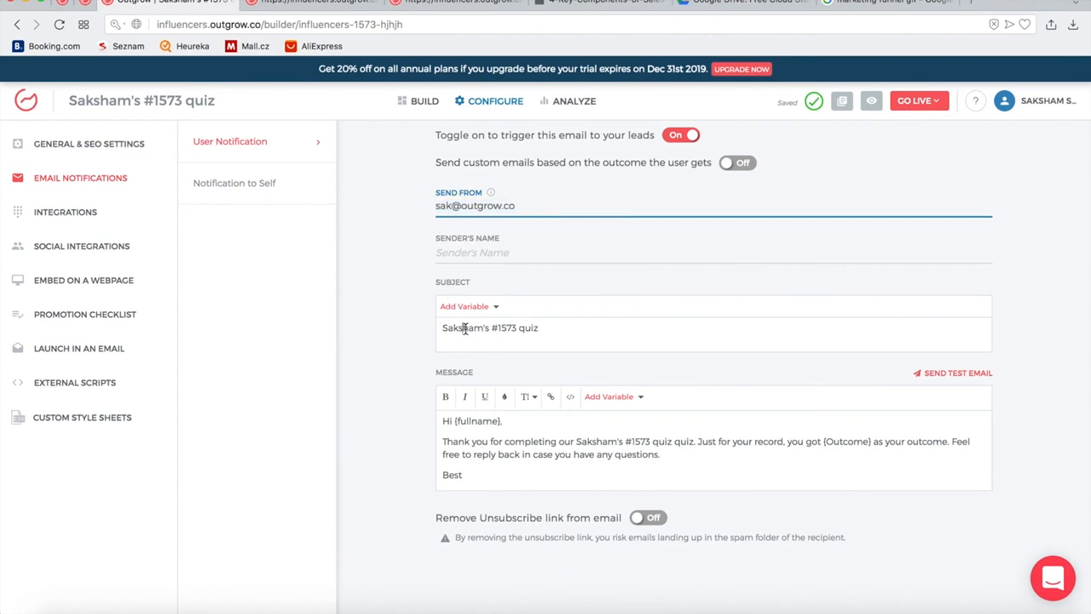
left_click(559, 441)
left_click(633, 397)
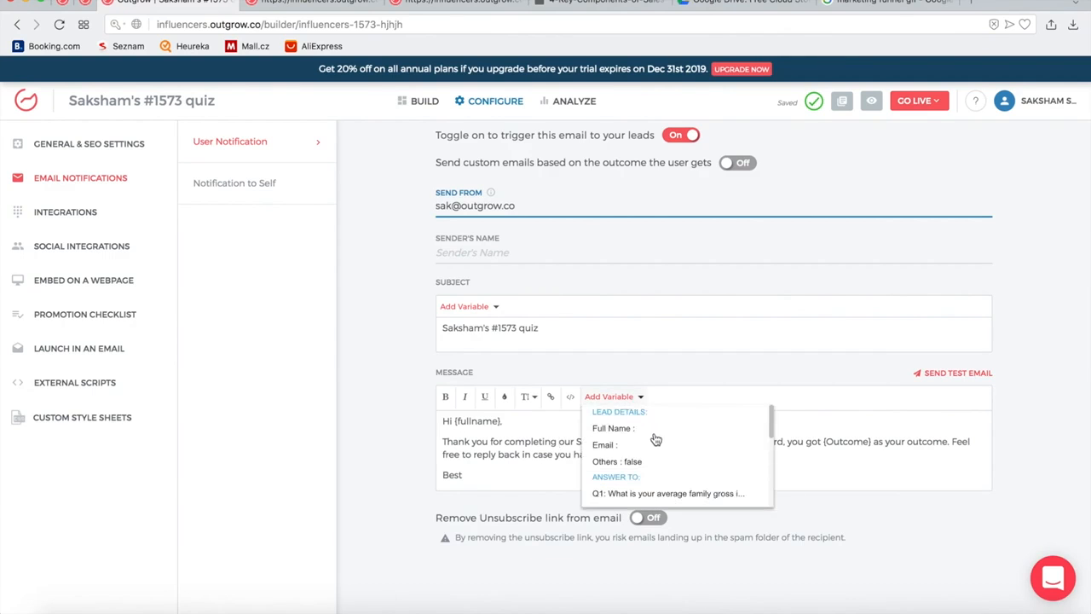
scroll(669, 456, "down", 5)
scroll(669, 456, "up", 2)
scroll(669, 456, "up", 3)
scroll(679, 461, "down", 2)
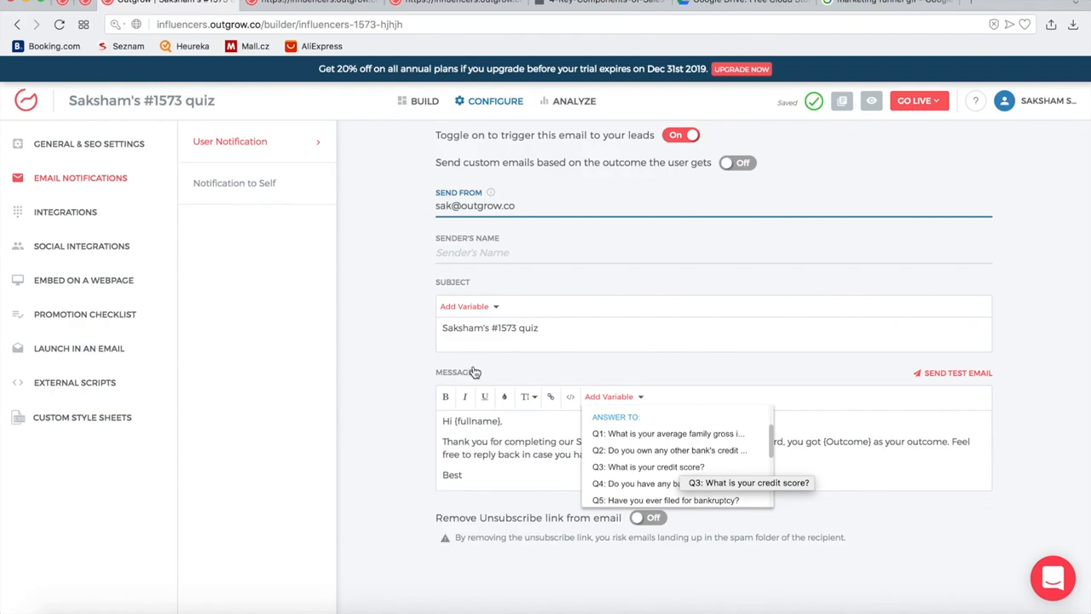
left_click(514, 425)
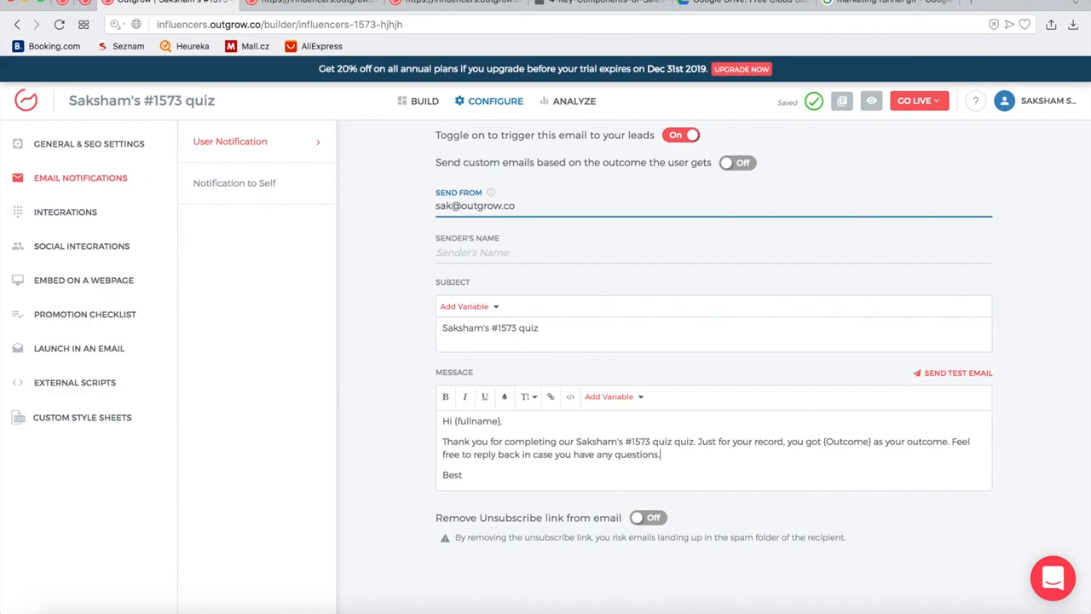
Review the question, outcome and UTM variables available for the lead email's message body.
left_click(614, 397)
scroll(648, 454, "down", 2)
scroll(648, 454, "up", 1)
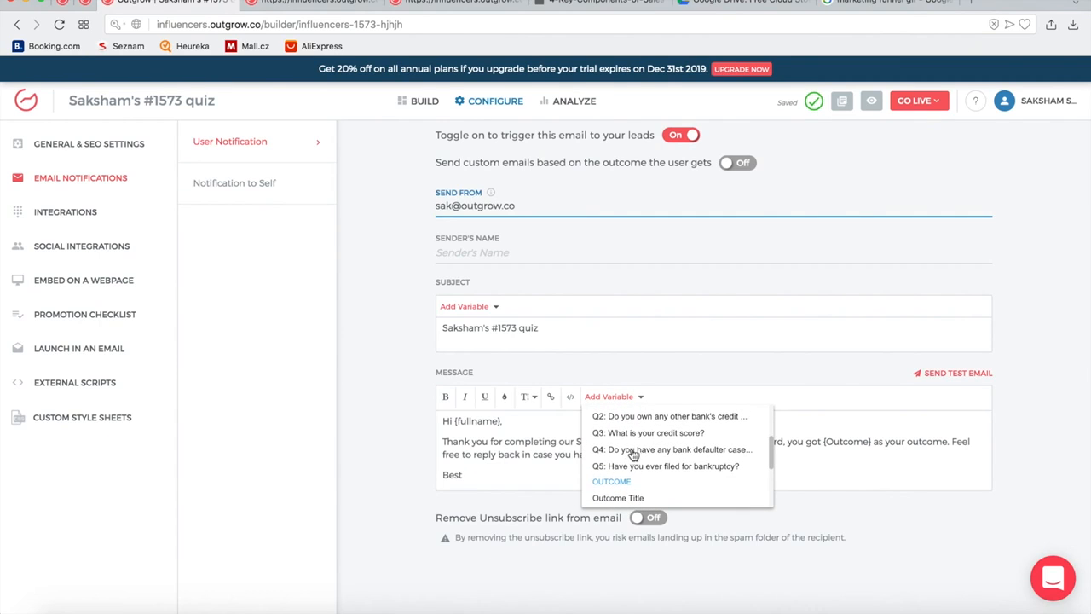
left_click(549, 461)
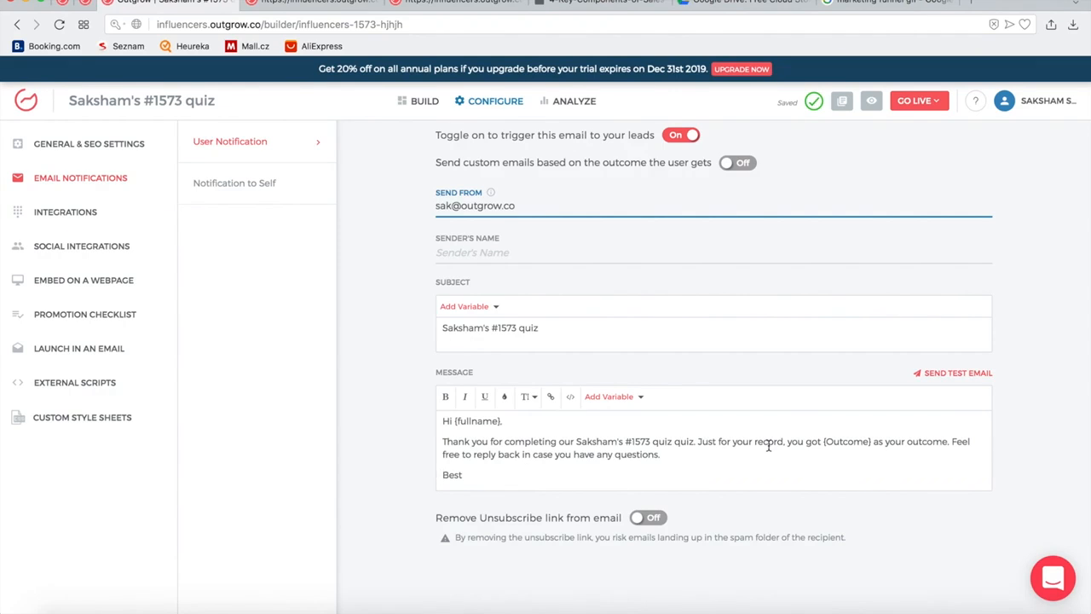
left_click(638, 401)
scroll(657, 466, "down", 3)
scroll(659, 467, "down", 2)
scroll(659, 468, "up", 3)
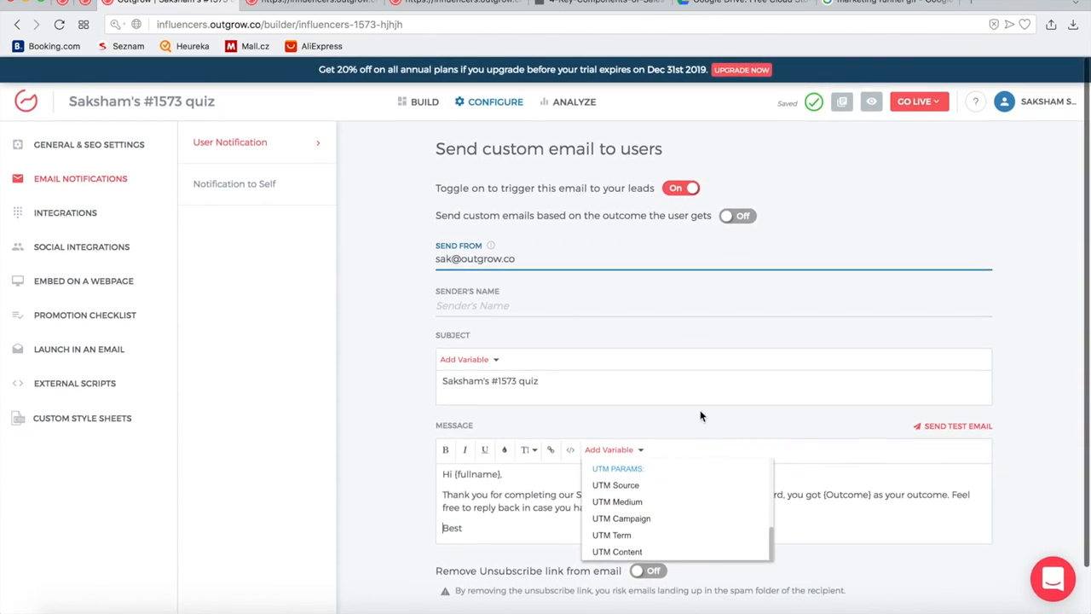
left_click(711, 413)
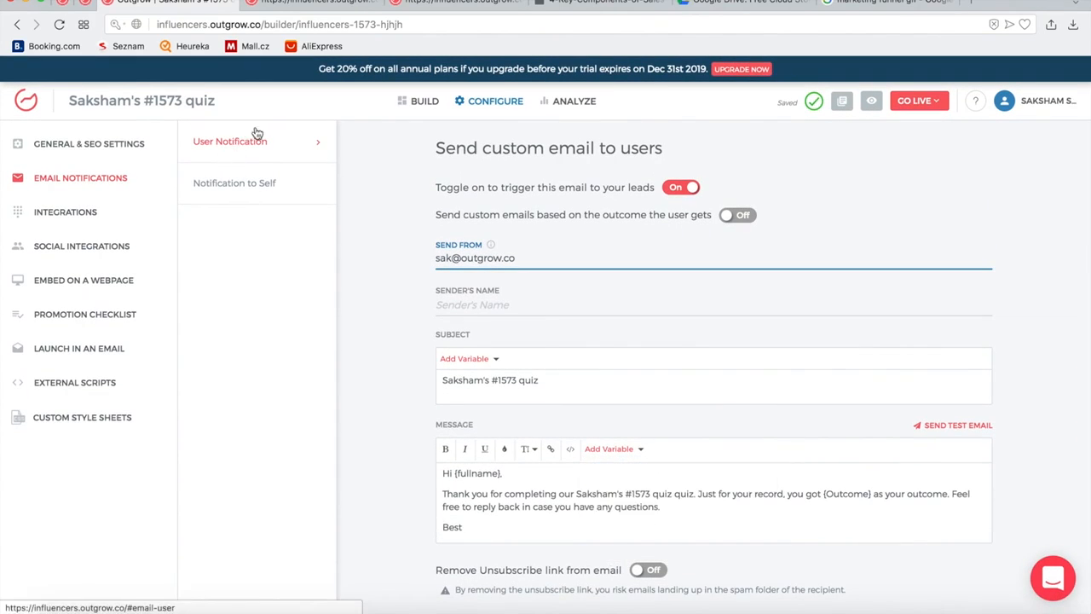
Open the notification-to-self email settings and turn on team notifications for new leads.
left_click(258, 182)
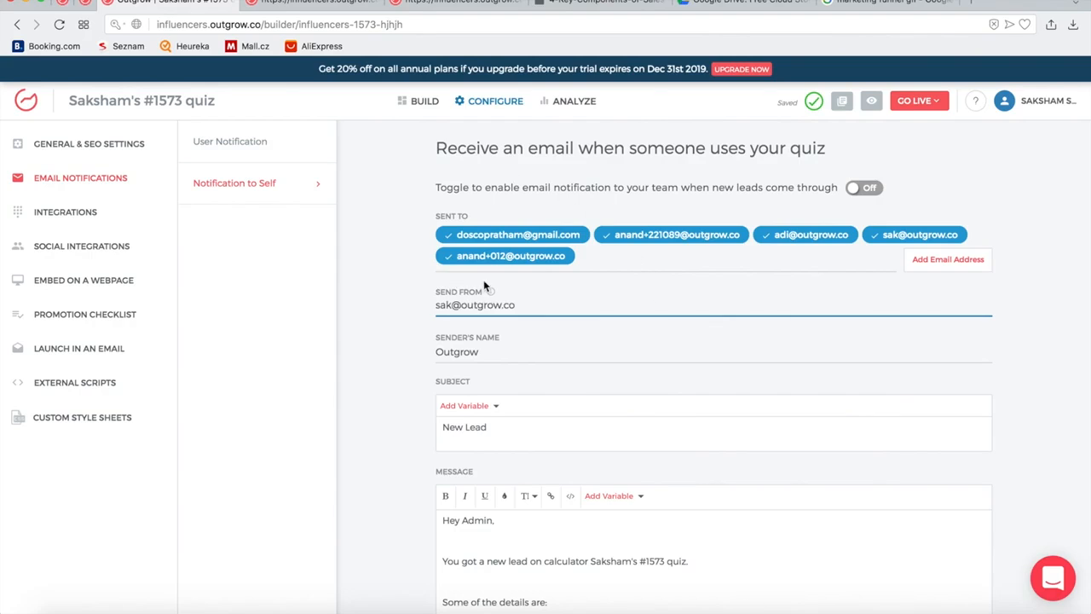
left_click(863, 191)
Examine the team notification's message and the lead, question, outcome and UTM variables that can be inserted in it.
scroll(726, 285, "down", 5)
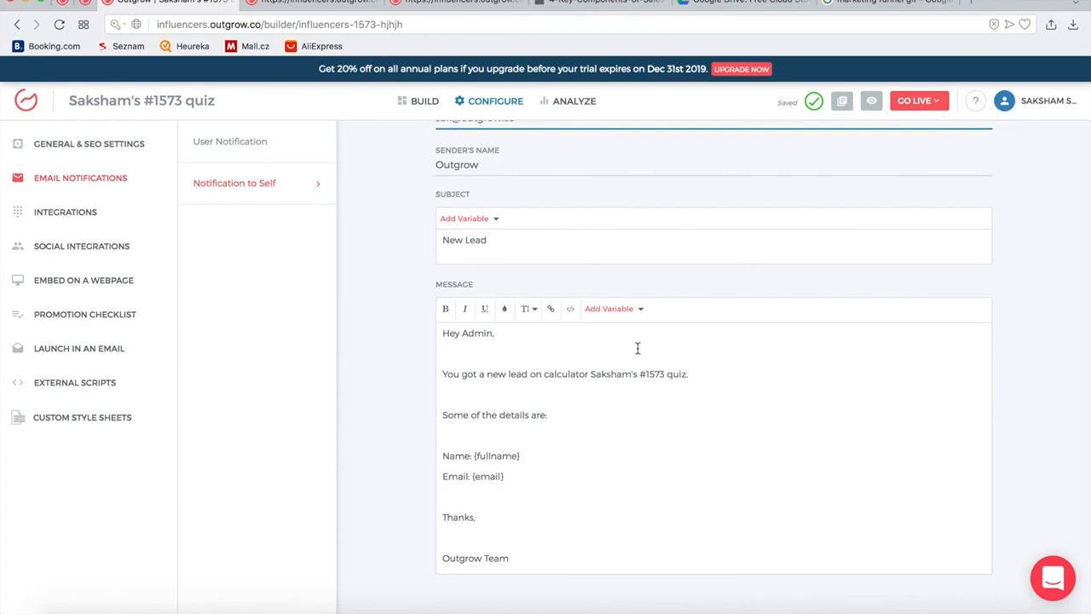
left_click(628, 312)
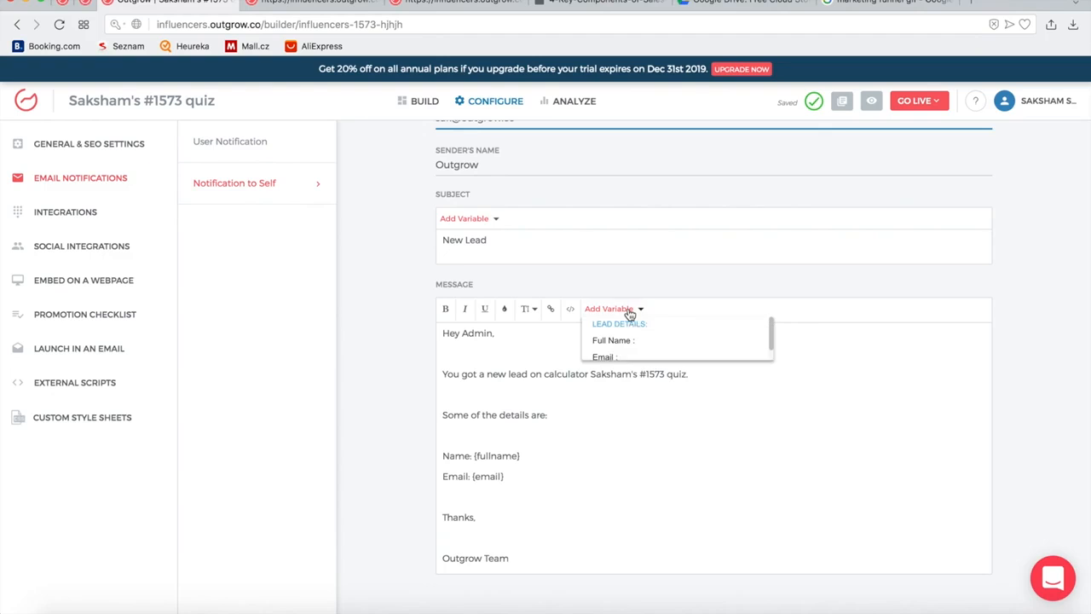
scroll(655, 366, "down", 8)
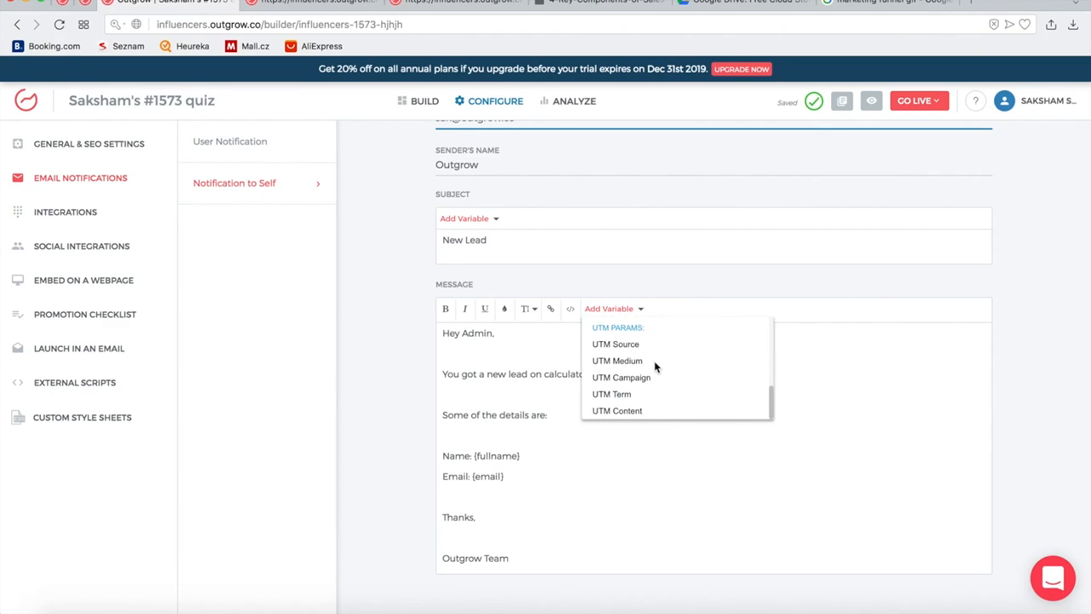
scroll(654, 367, "up", 8)
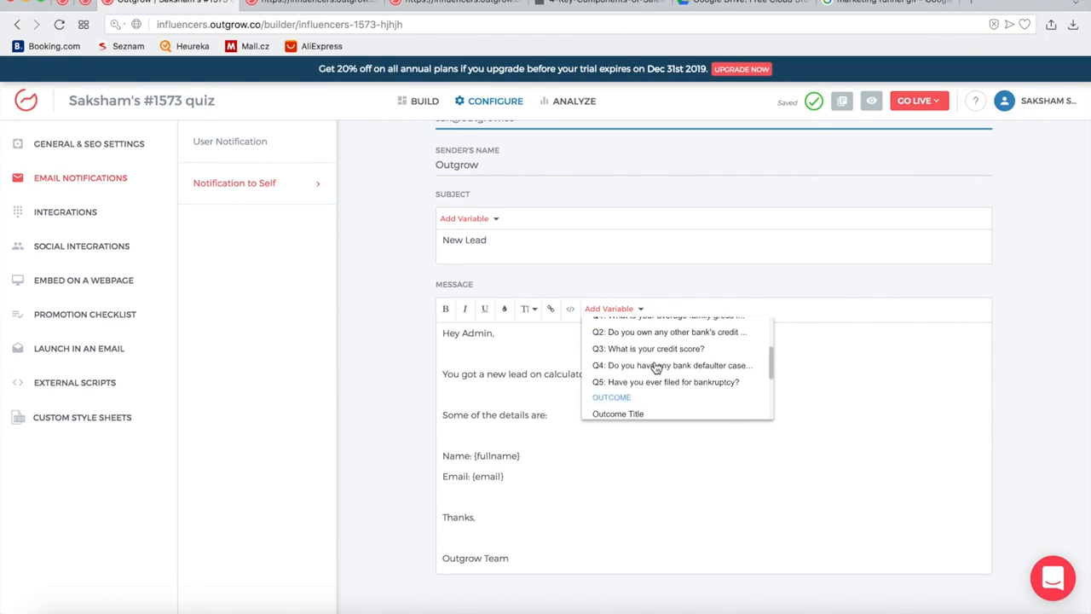
left_click(519, 406)
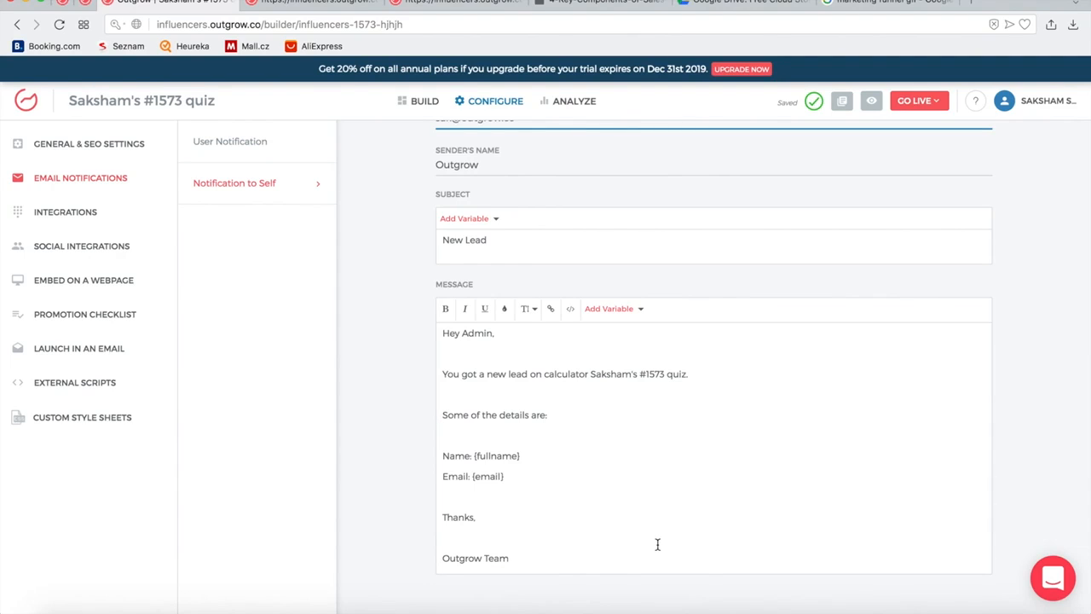
Examine the full list of native integrations for sending quiz leads to other apps, from Salesforce through Insightly.
left_click(102, 219)
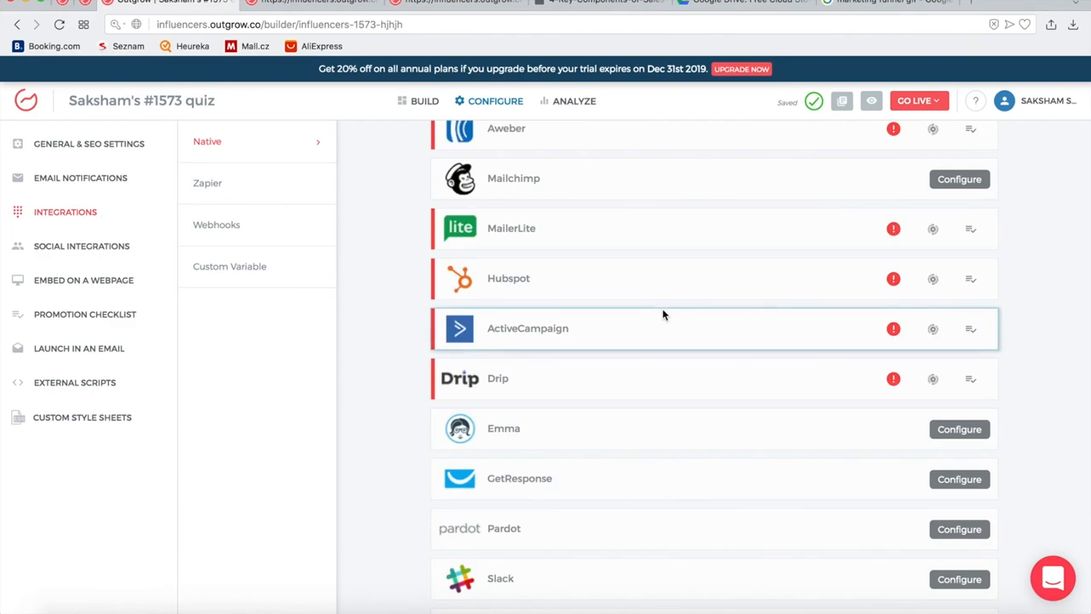
scroll(662, 309, "up", 3)
scroll(888, 229, "down", 12)
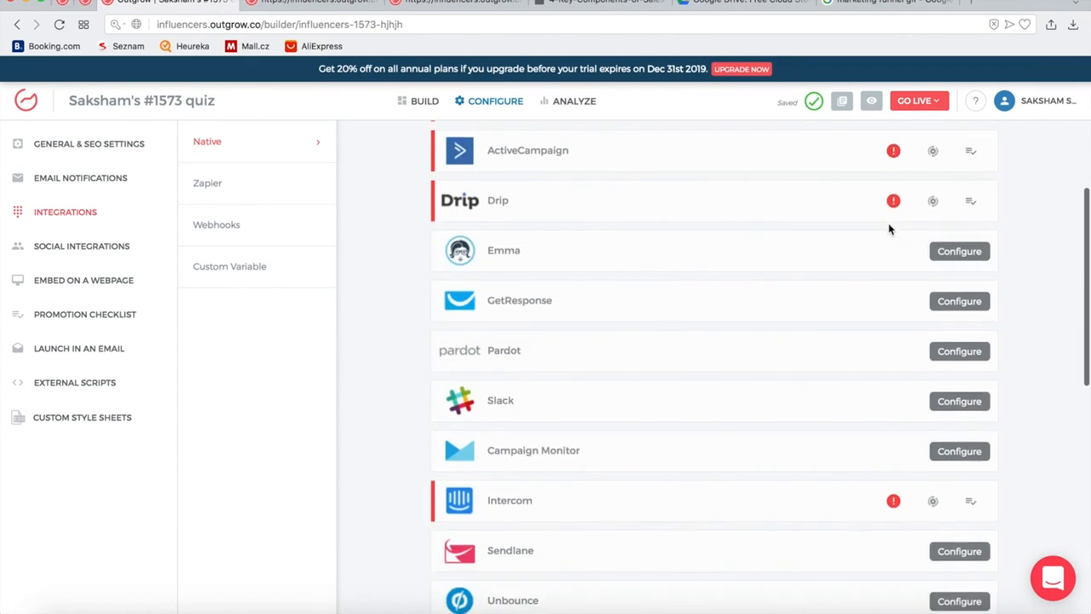
scroll(888, 229, "up", 12)
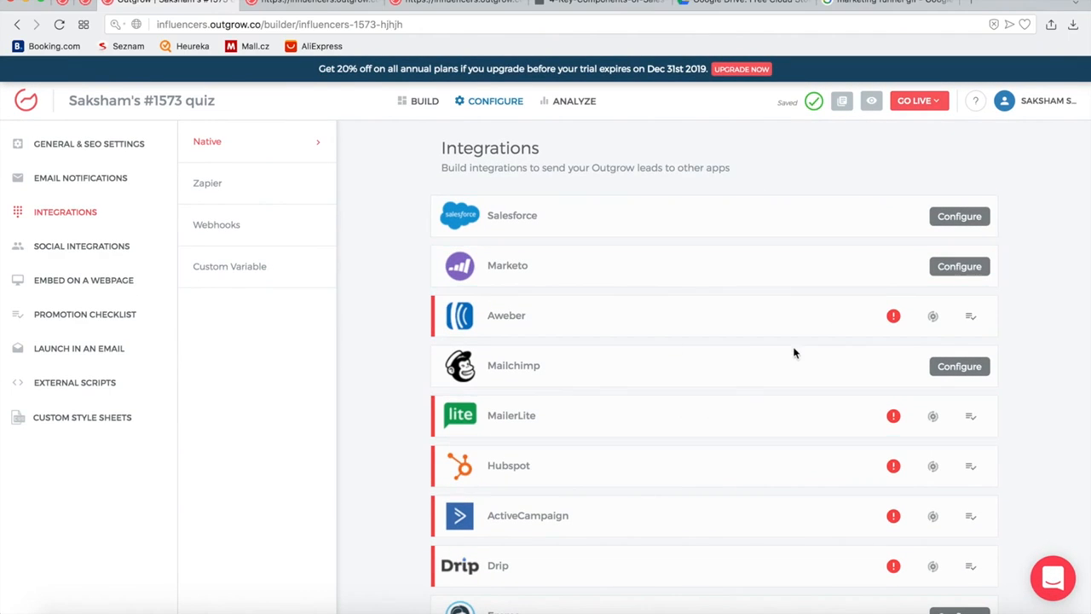
scroll(748, 324, "down", 5)
scroll(748, 324, "down", 4)
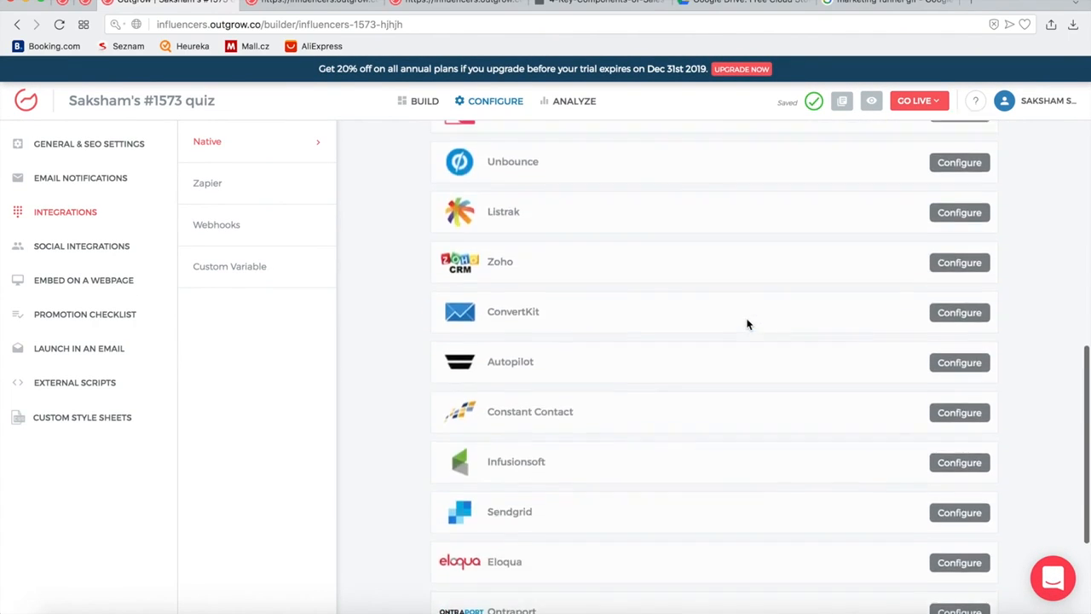
scroll(748, 324, "up", 9)
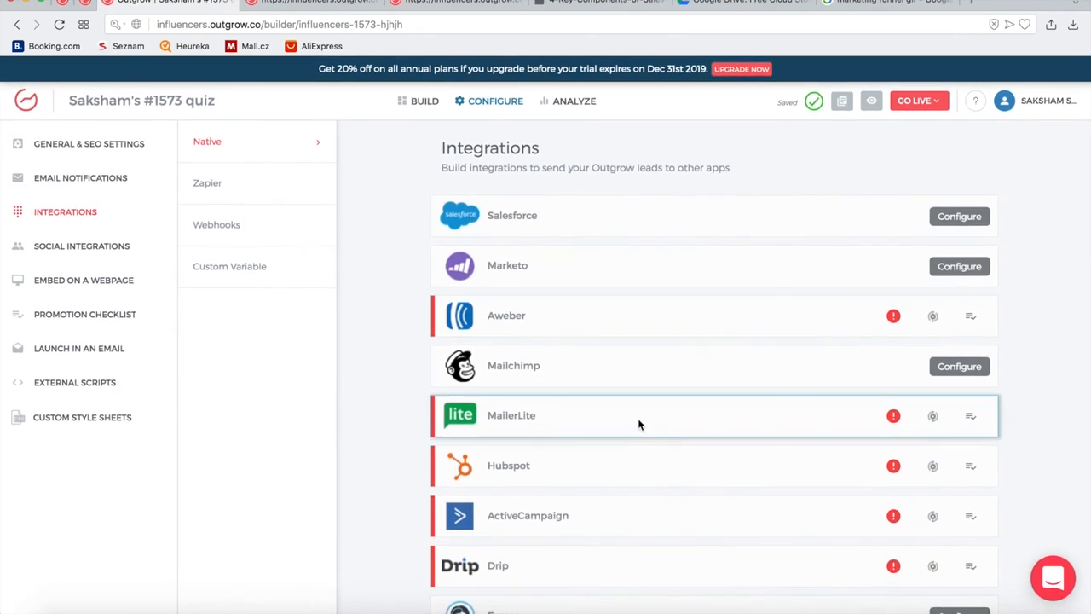
scroll(630, 570, "down", 4)
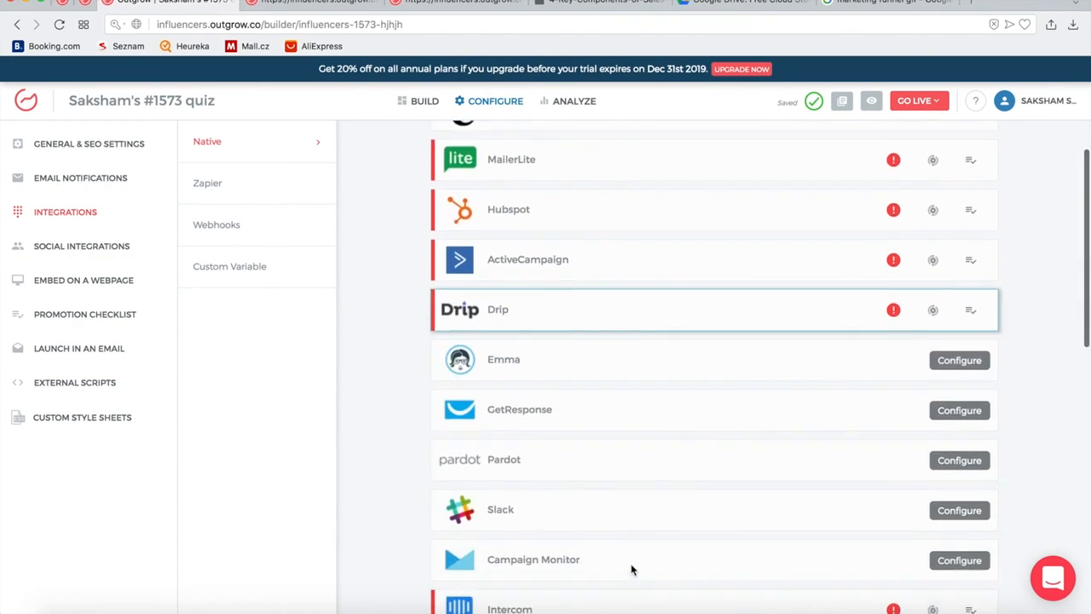
scroll(641, 369, "down", 2)
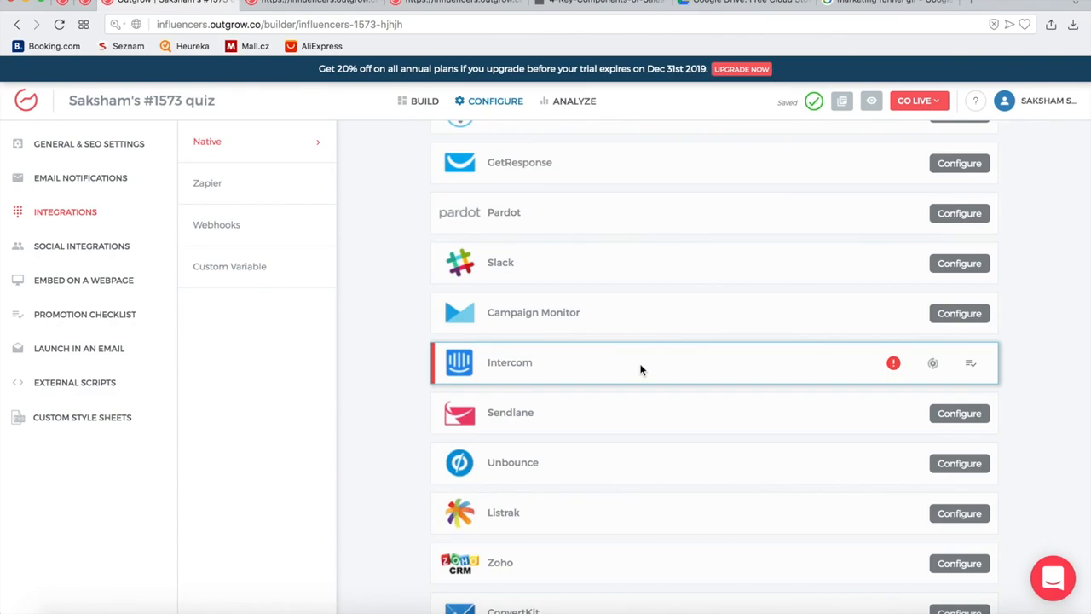
scroll(641, 369, "down", 5)
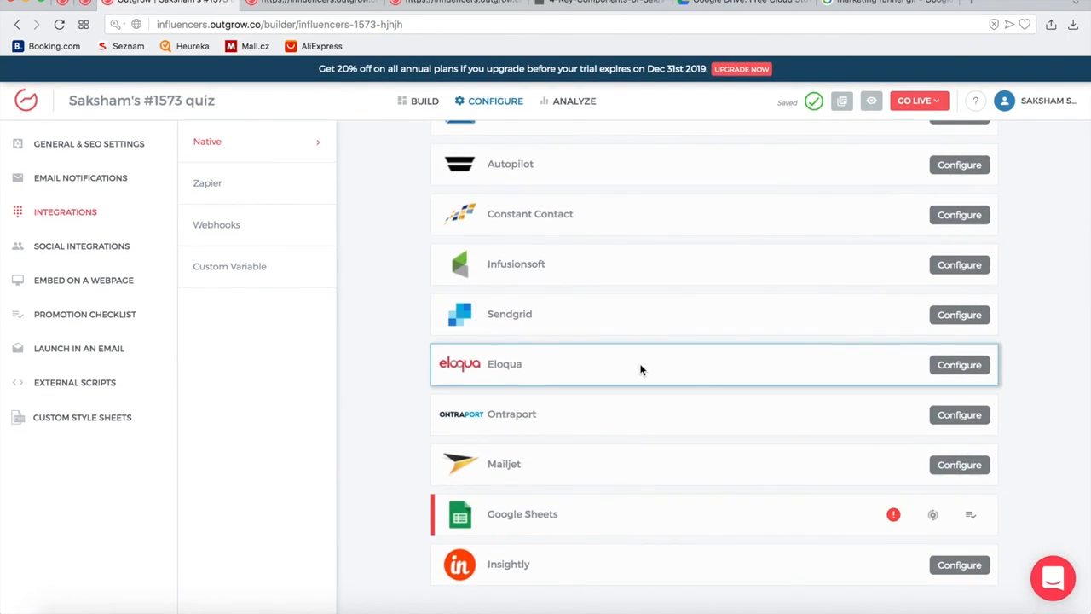
scroll(641, 369, "up", 9)
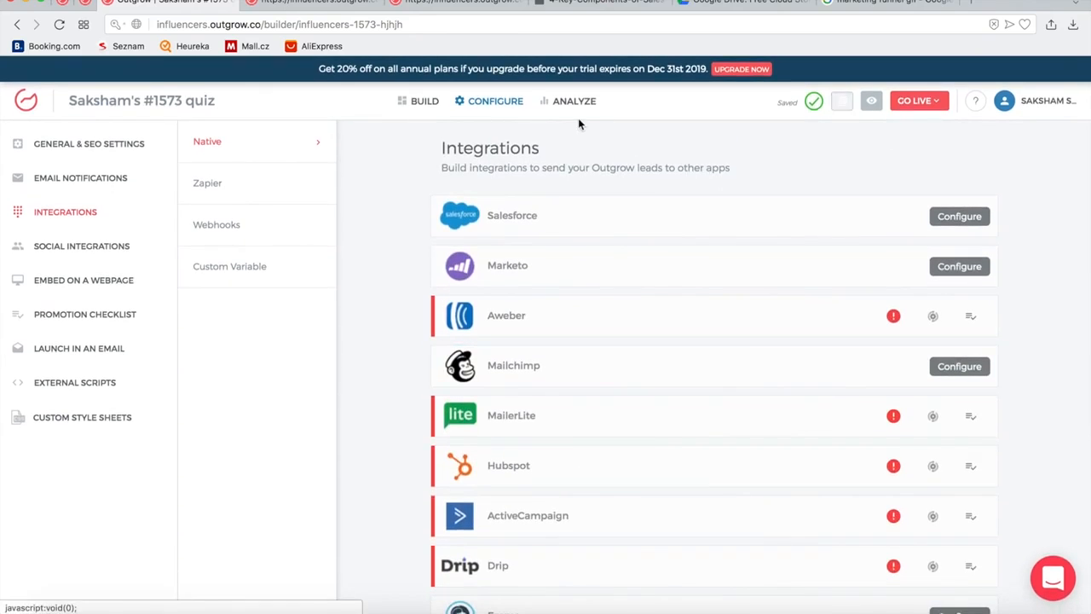
Return to building the quiz, open the lead generation form and show it in web view.
left_click(418, 102)
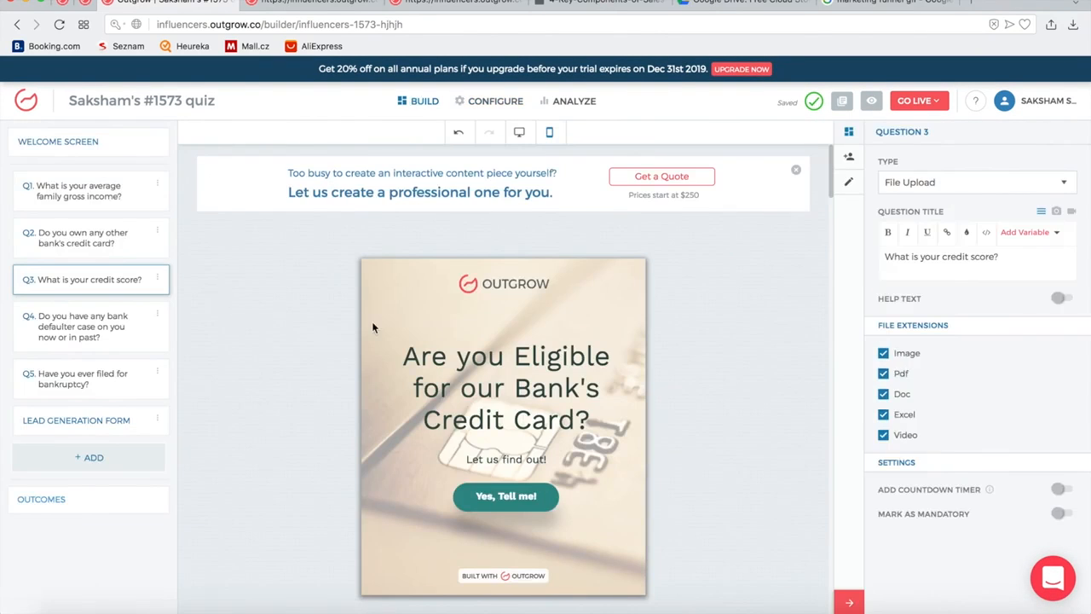
left_click(115, 421)
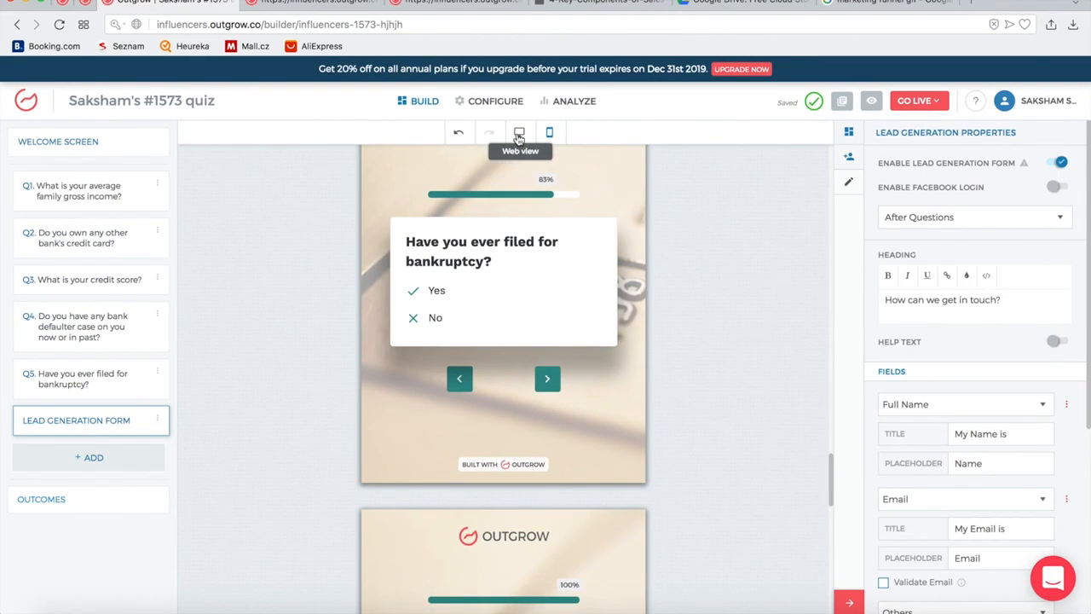
left_click(518, 134)
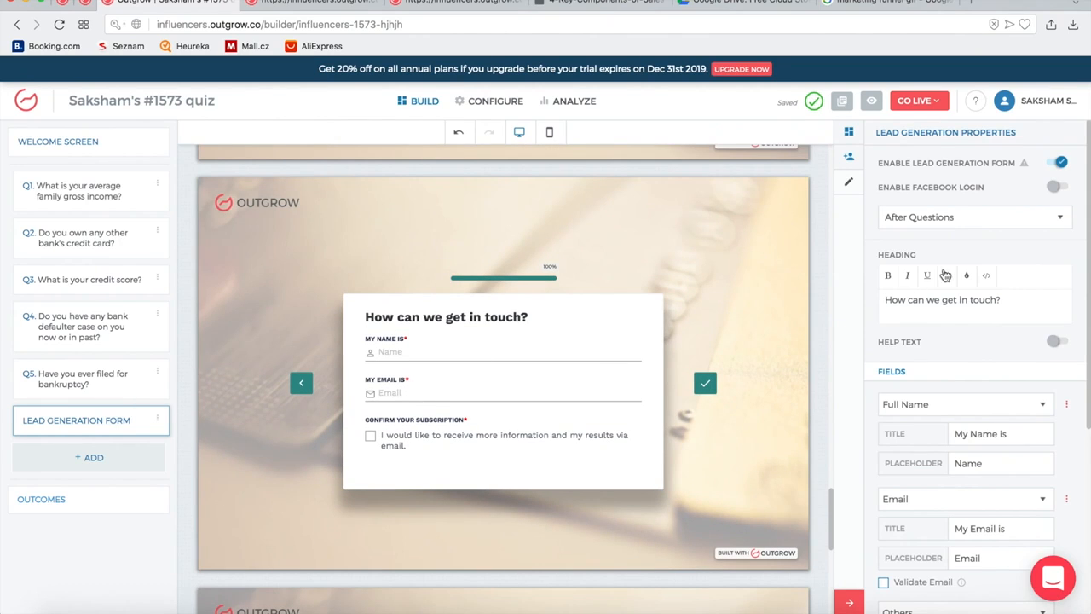
Review the lead generation form's available field types and the options for where the form appears in the quiz.
scroll(958, 347, "down", 2)
scroll(958, 347, "down", 1)
left_click(937, 298)
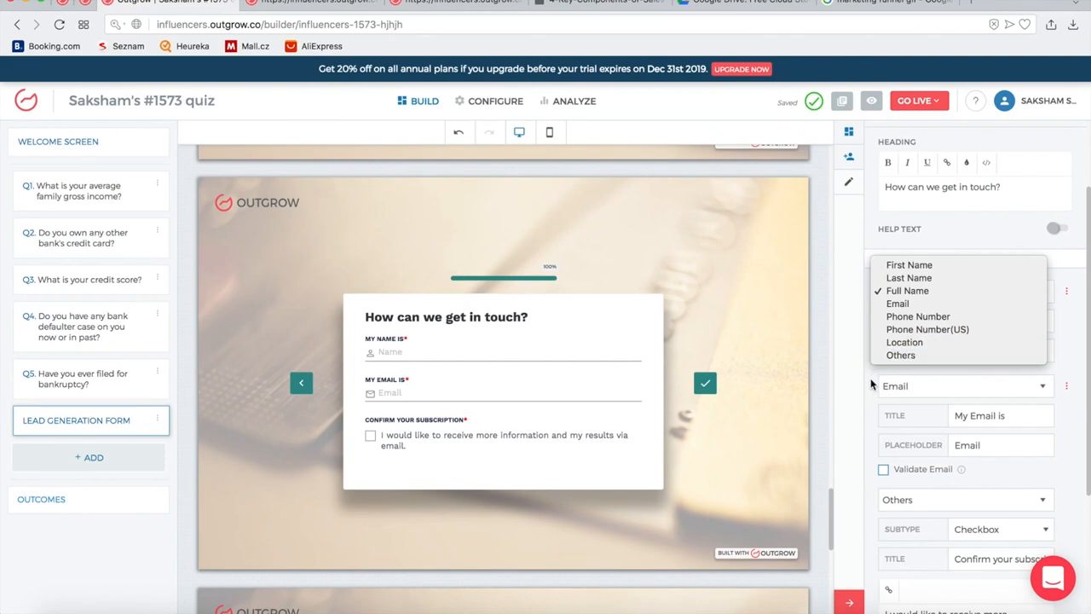
scroll(871, 384, "down", 4)
scroll(871, 383, "up", 6)
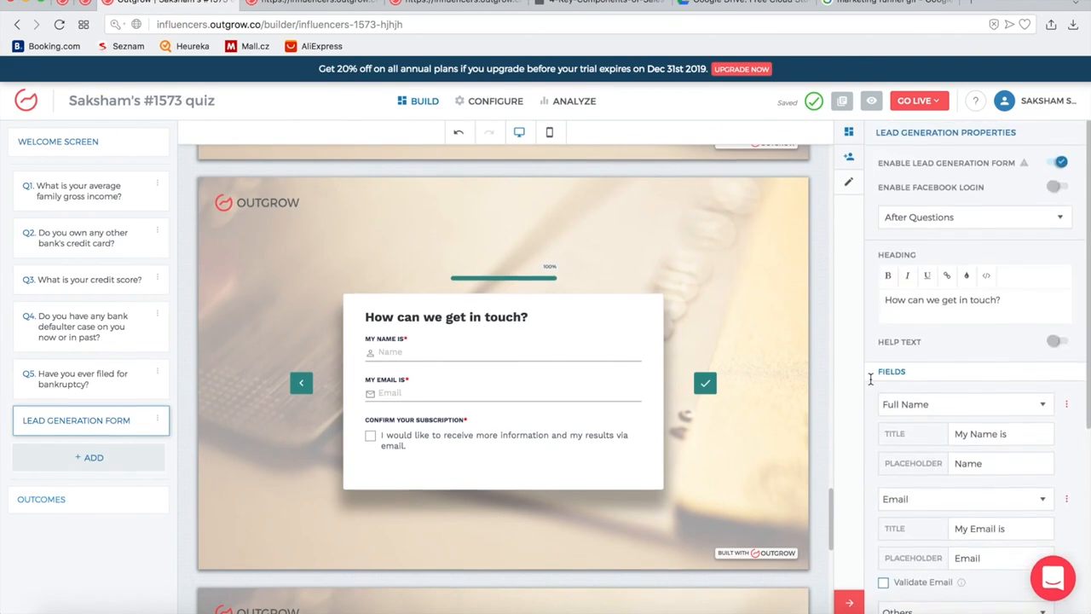
left_click(944, 219)
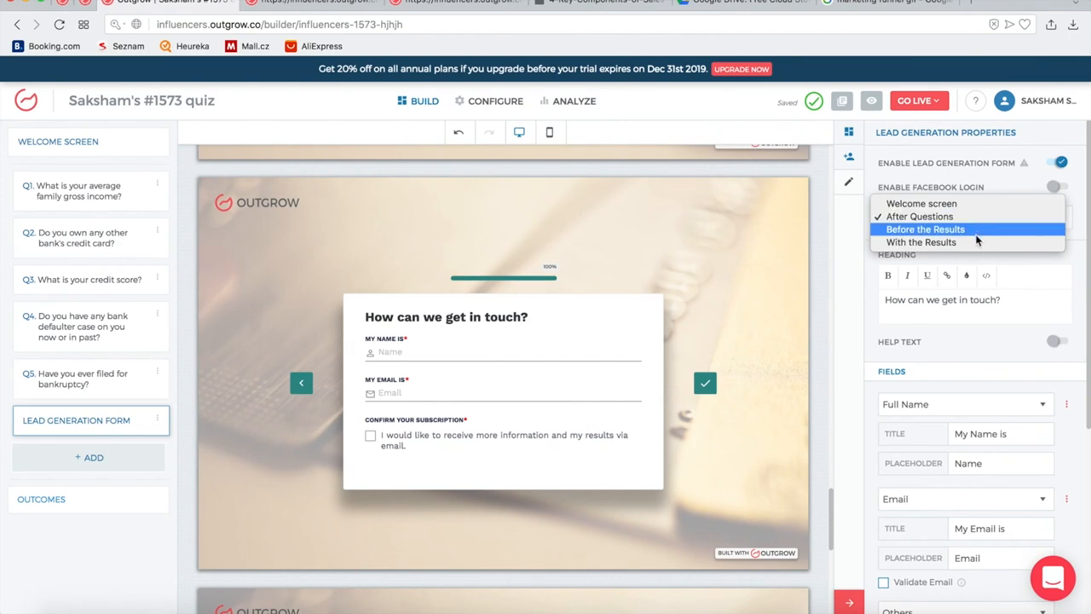
left_click(1004, 176)
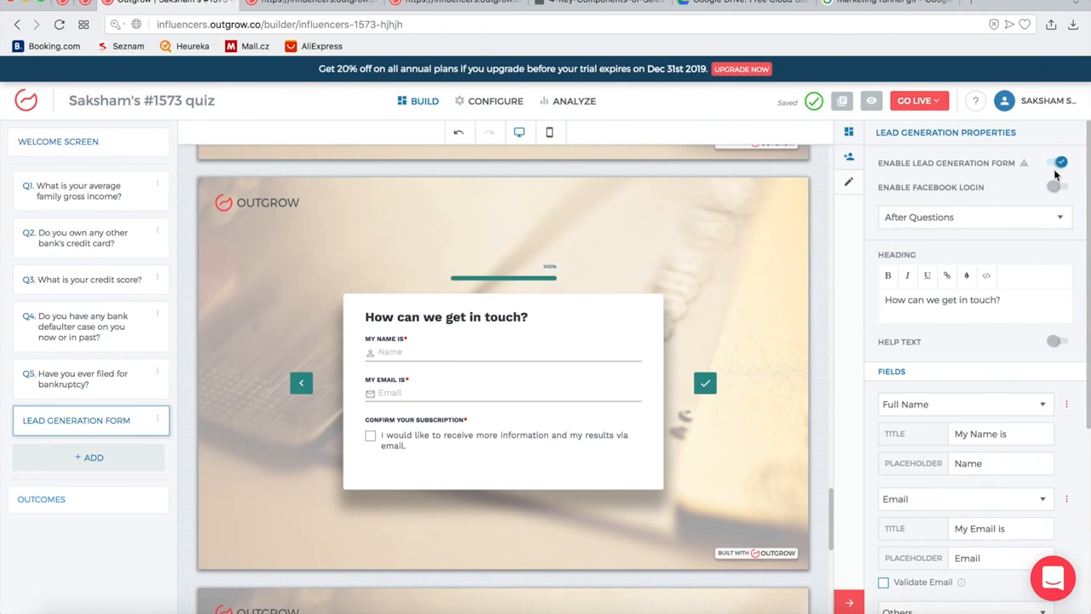
Tick the subscription confirmation checkbox in the lead form preview and review the form's consent field and submission settings.
scroll(727, 341, "down", 2)
scroll(728, 342, "down", 1)
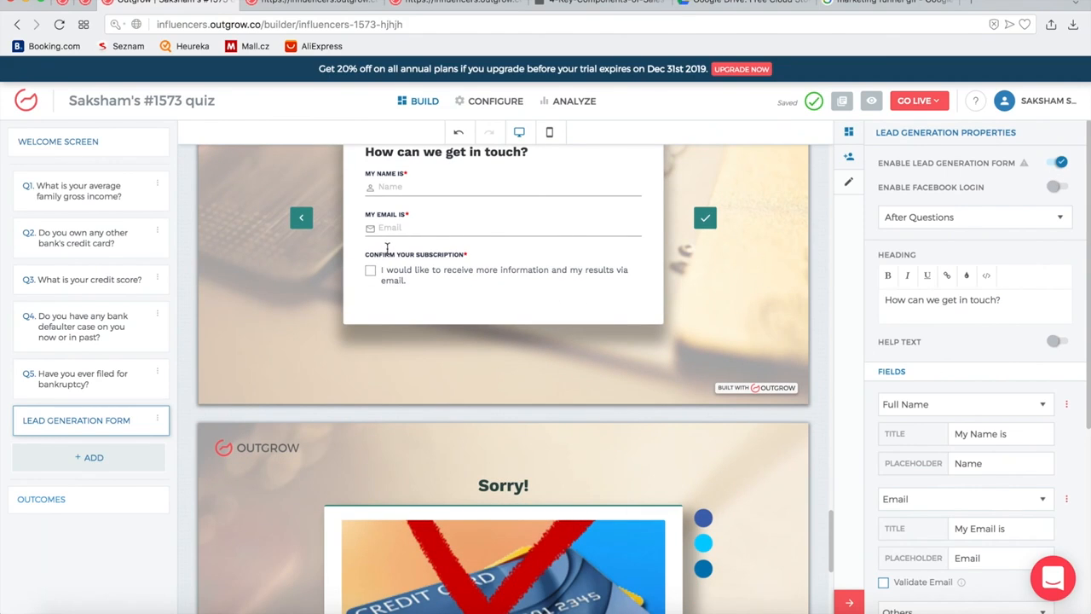
left_click(373, 277)
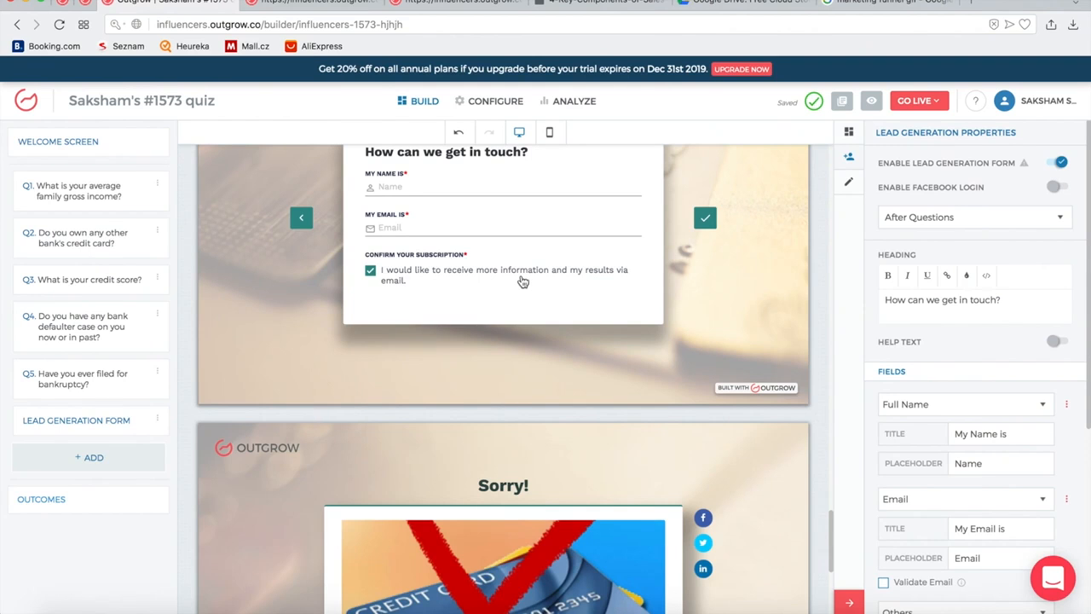
scroll(974, 340, "down", 5)
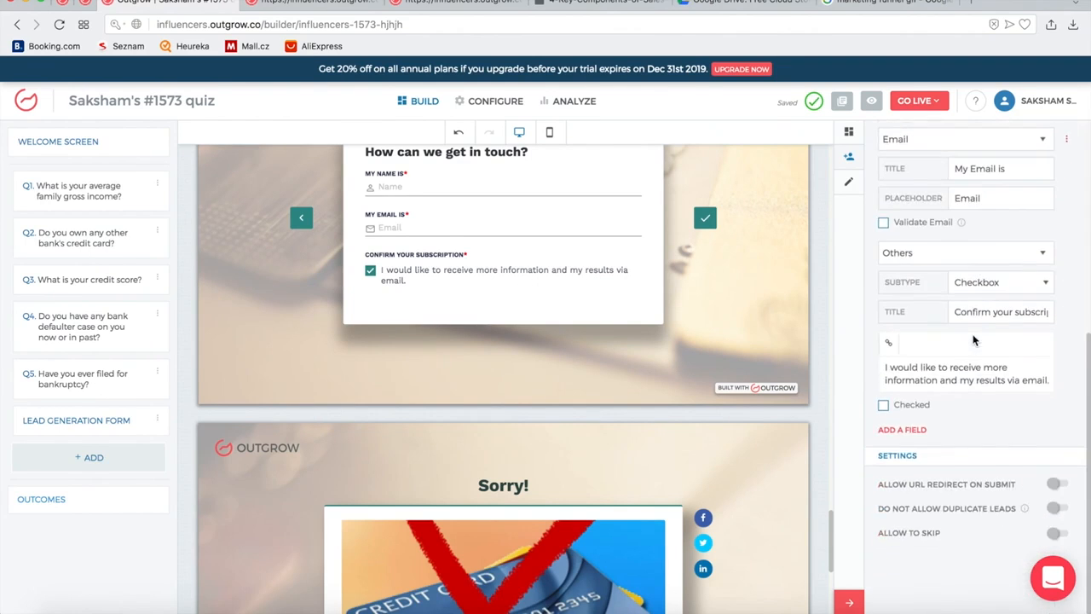
scroll(974, 340, "up", 5)
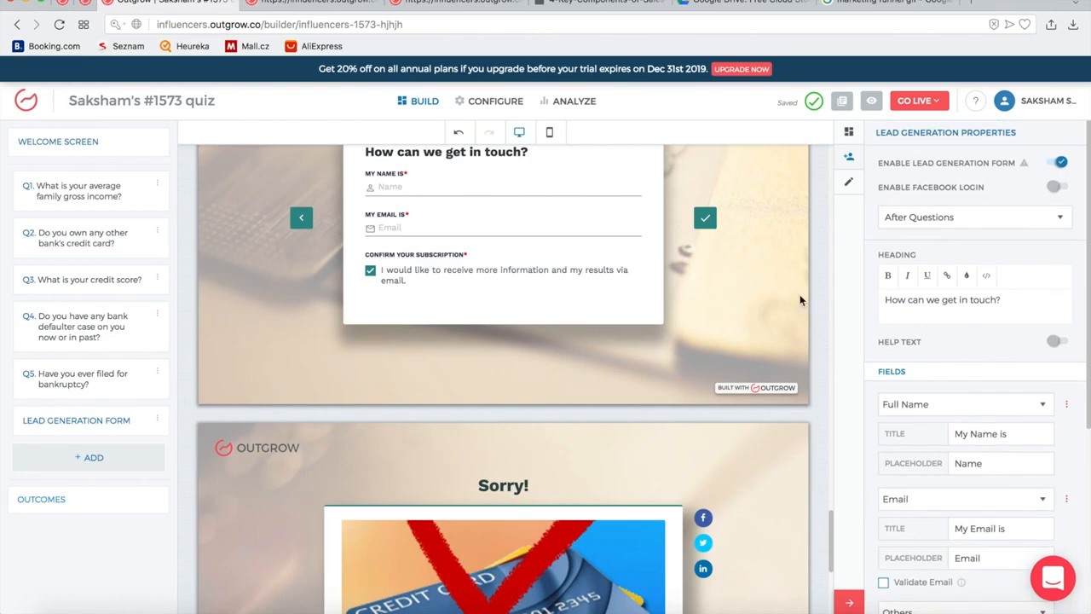
scroll(784, 299, "up", 3)
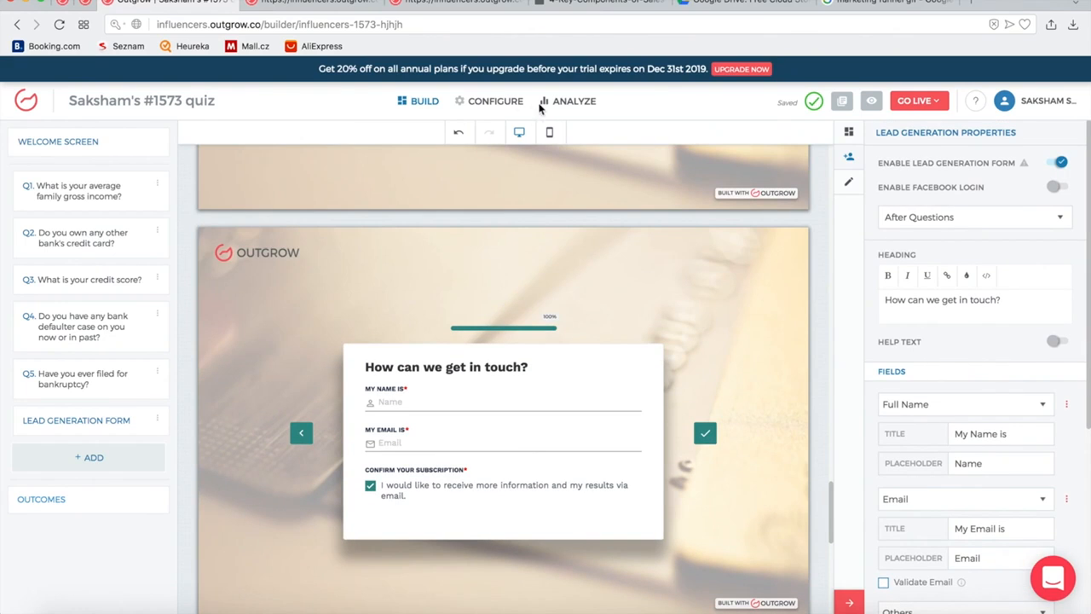
Take the quiz live, copy its public share URL and dismiss the confirmation dialog.
left_click(917, 101)
left_click(896, 228)
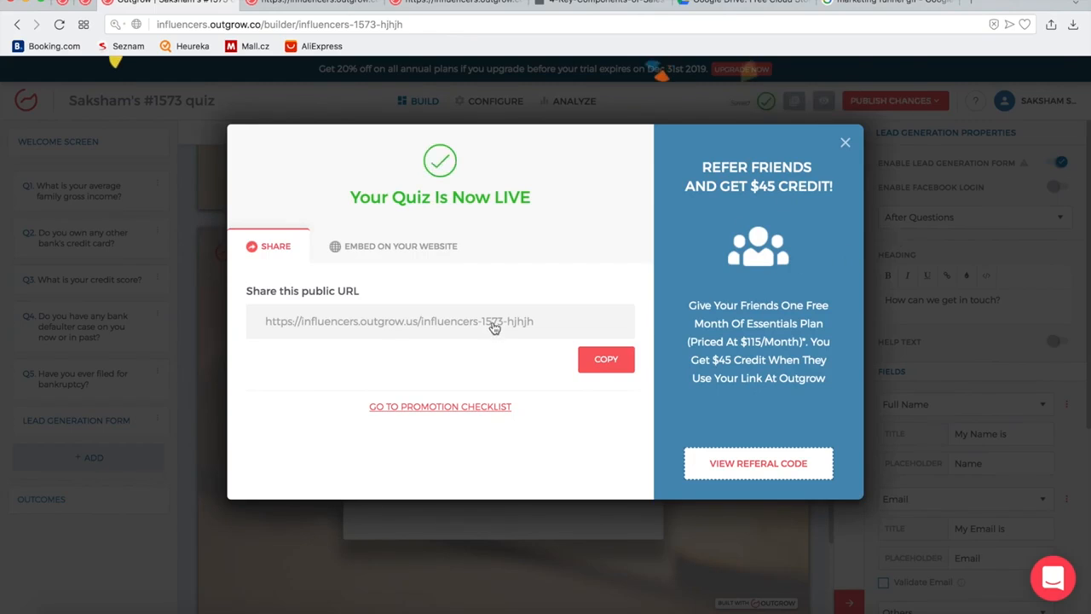
left_click(604, 367)
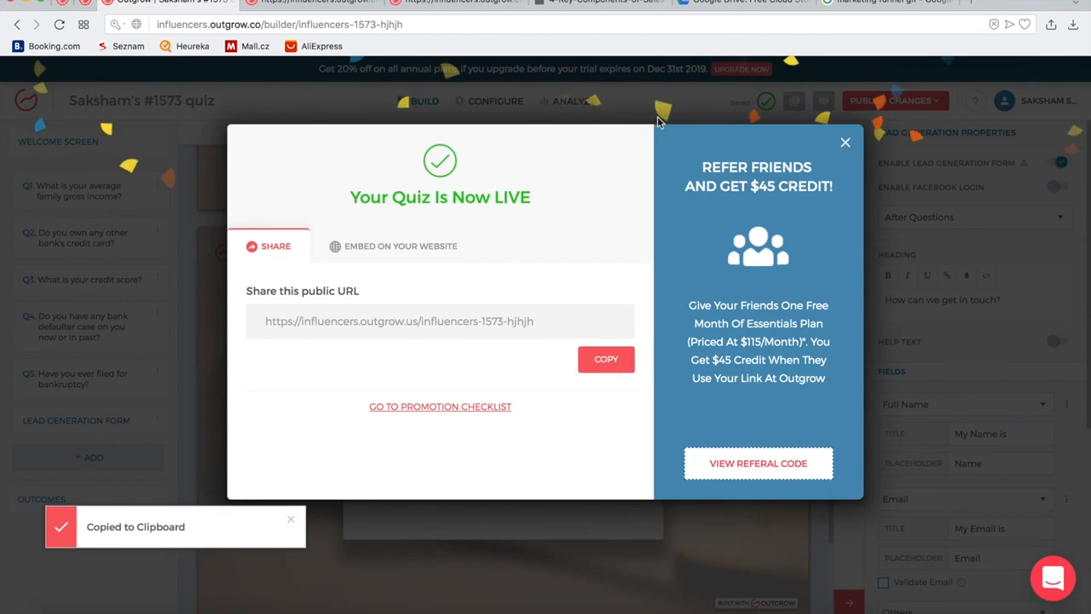
left_click(845, 142)
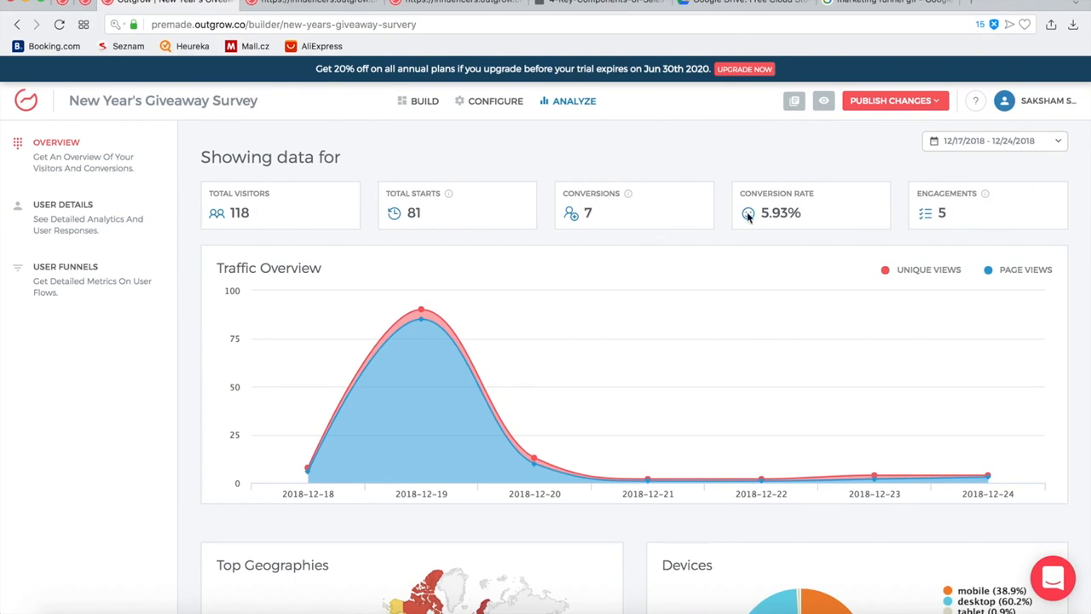
Review the survey's analytics overview: the engagements definition, summary metrics, traffic chart, top geographies, devices, traffic sources and browser breakdown.
mouse_move(986, 195)
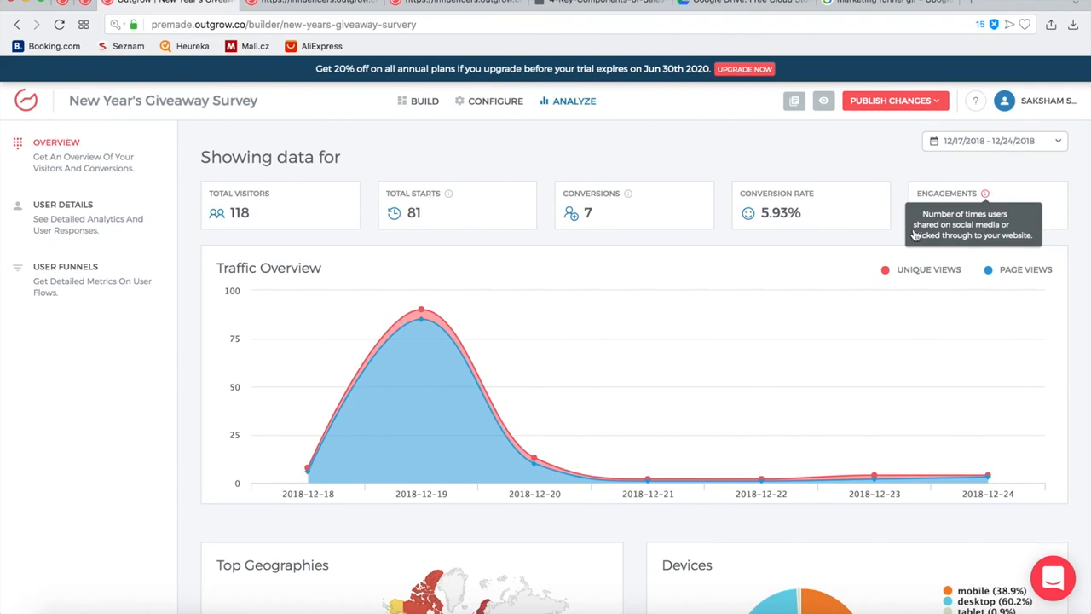
scroll(701, 339, "down", 2)
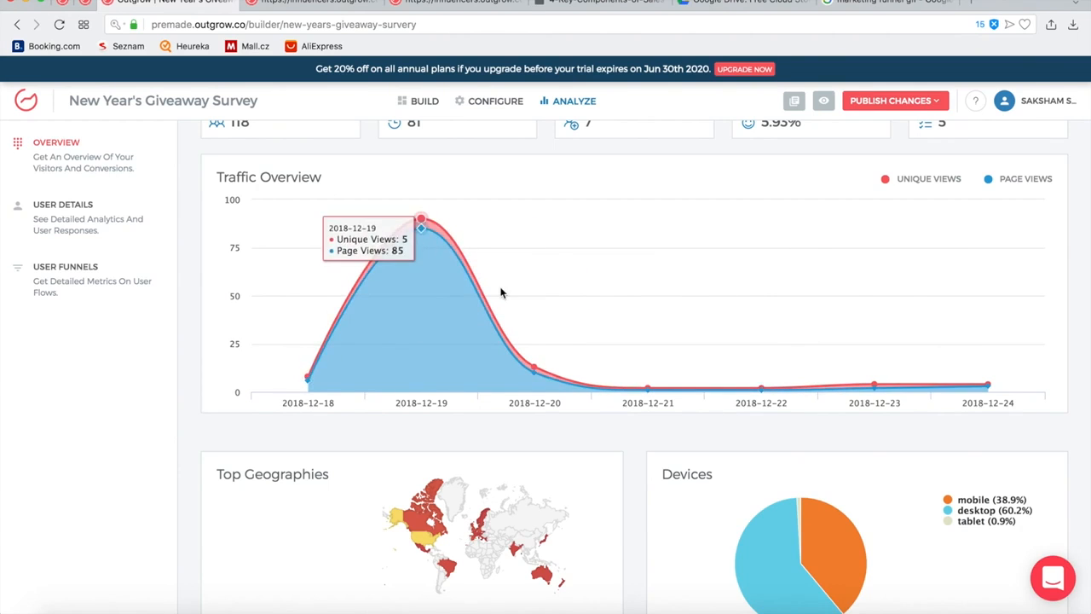
scroll(878, 356, "down", 5)
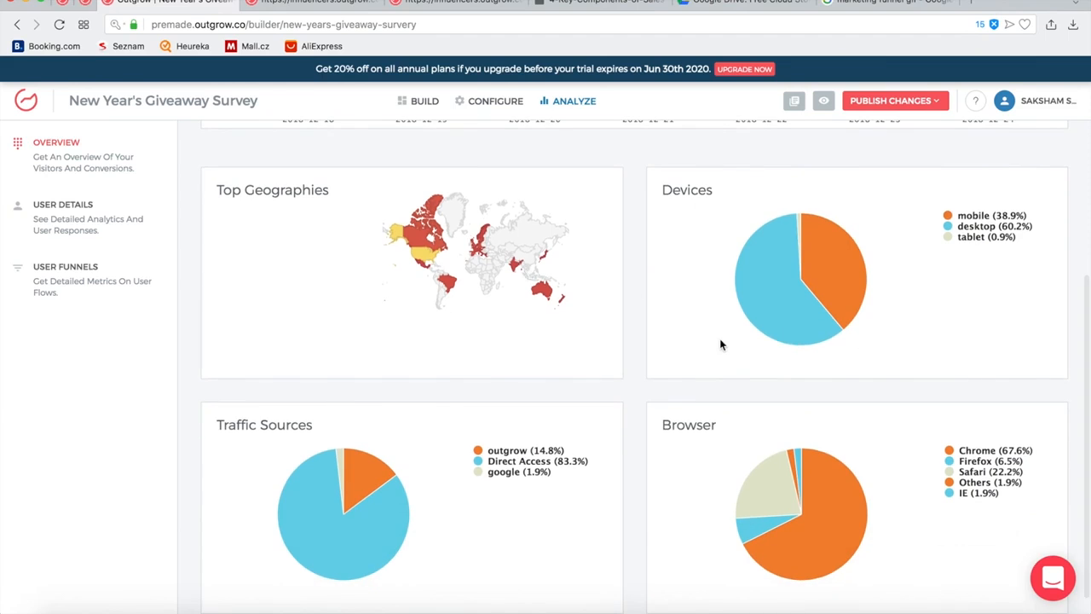
mouse_move(794, 539)
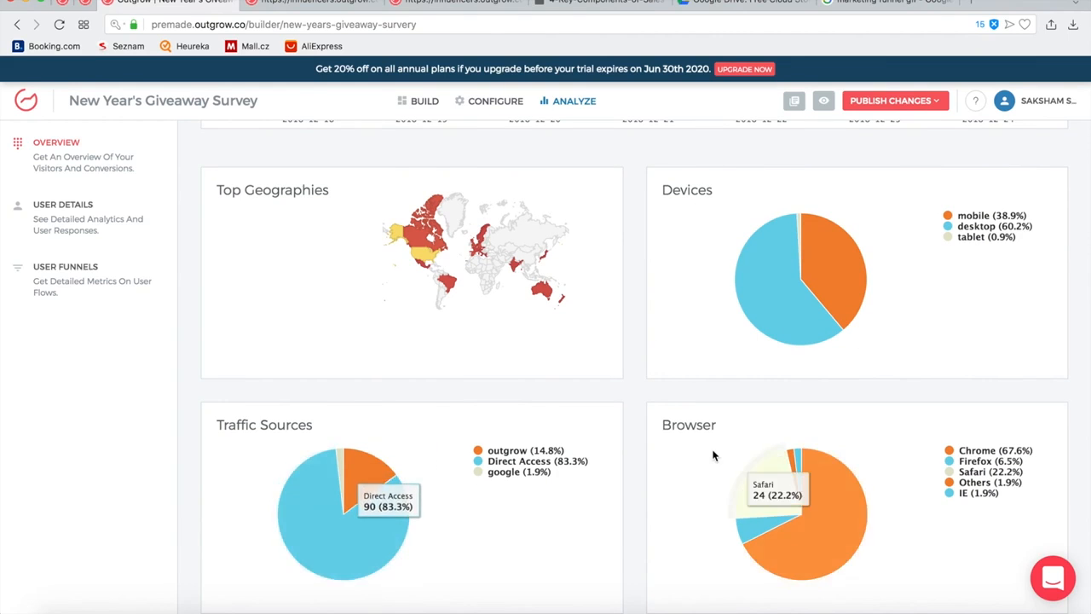
scroll(715, 456, "down", 1)
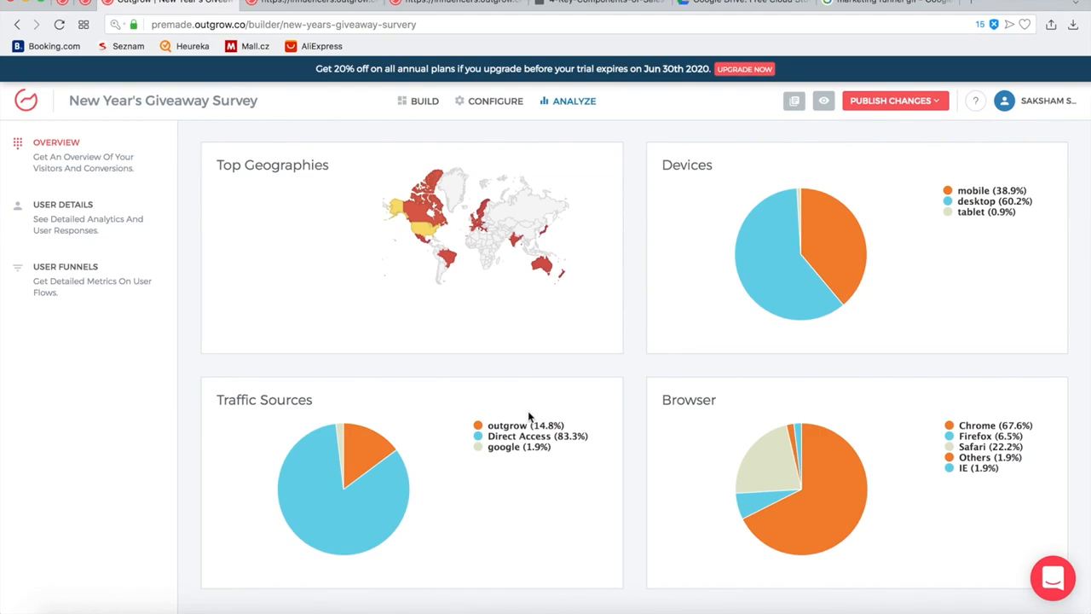
scroll(566, 448, "up", 5)
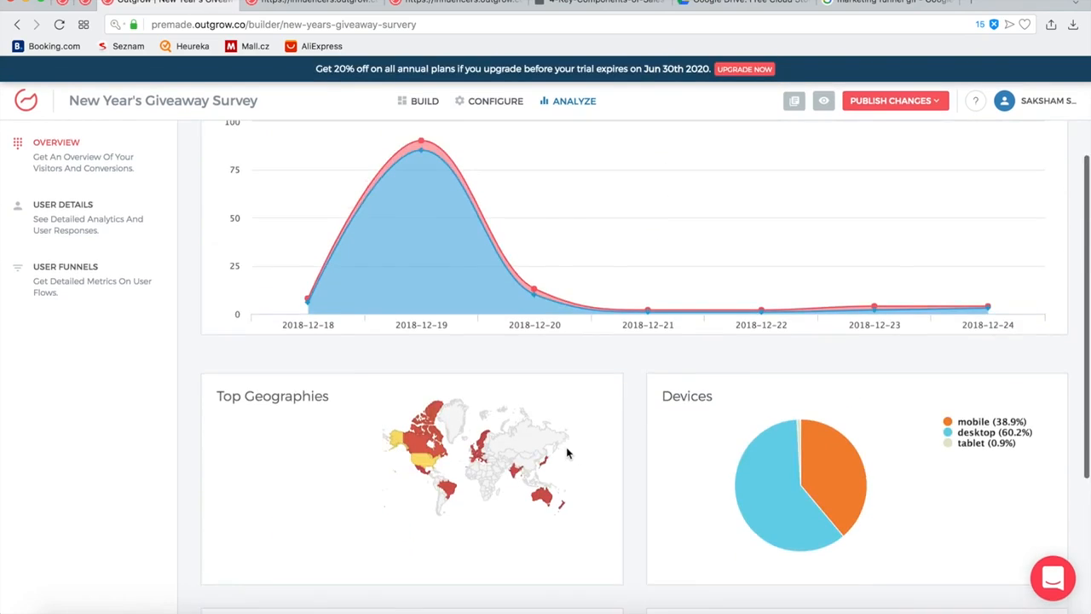
scroll(566, 446, "up", 4)
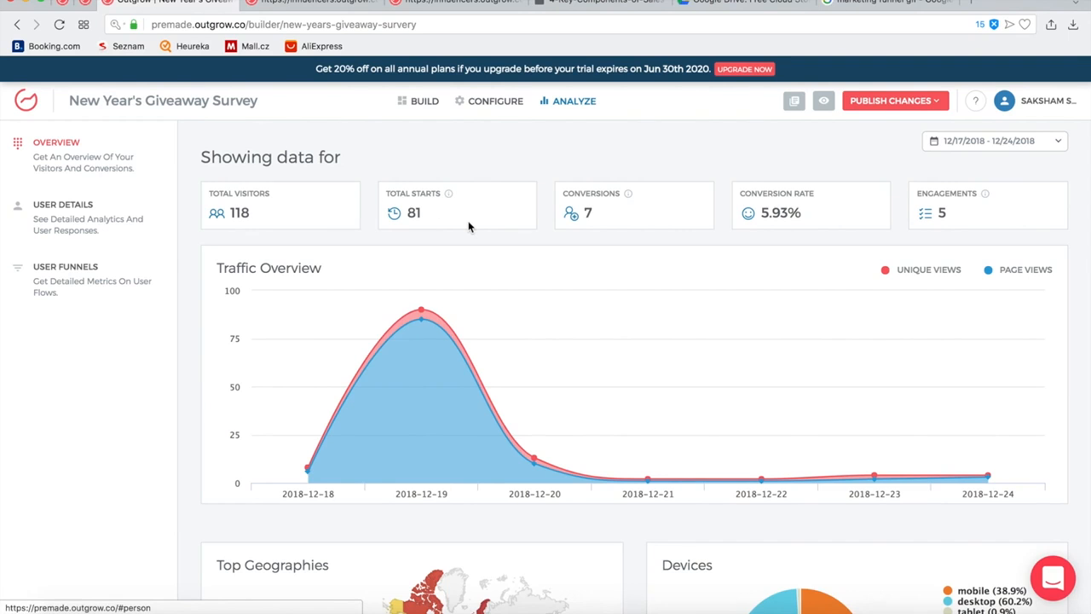
scroll(468, 226, "down", 6)
scroll(468, 226, "up", 6)
Open the detailed user data and examine all columns of the leads table, through to the redo count.
left_click(75, 226)
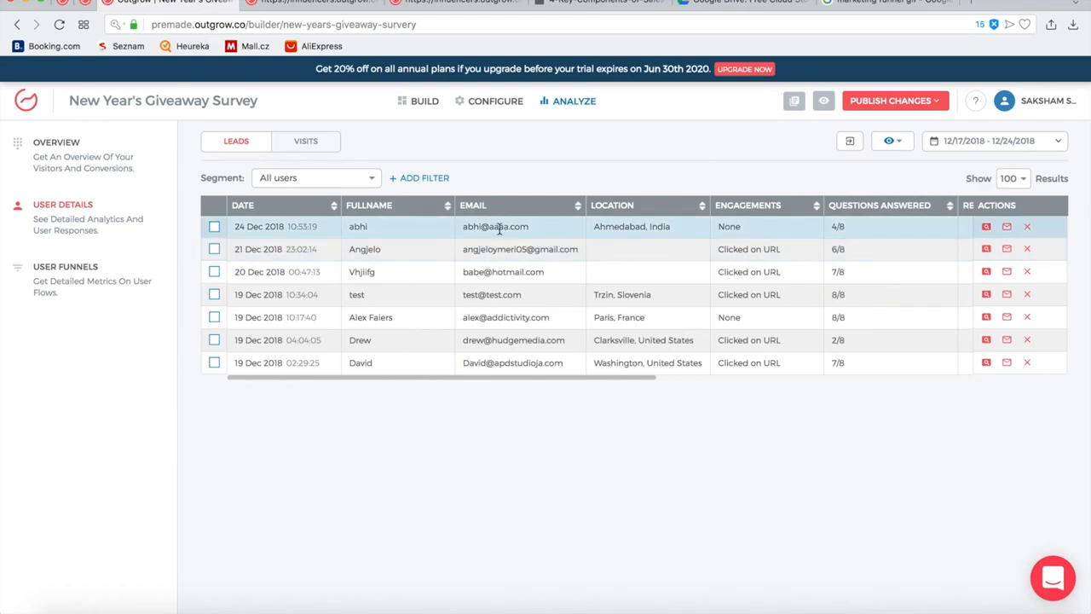
scroll(548, 234, "right", 4)
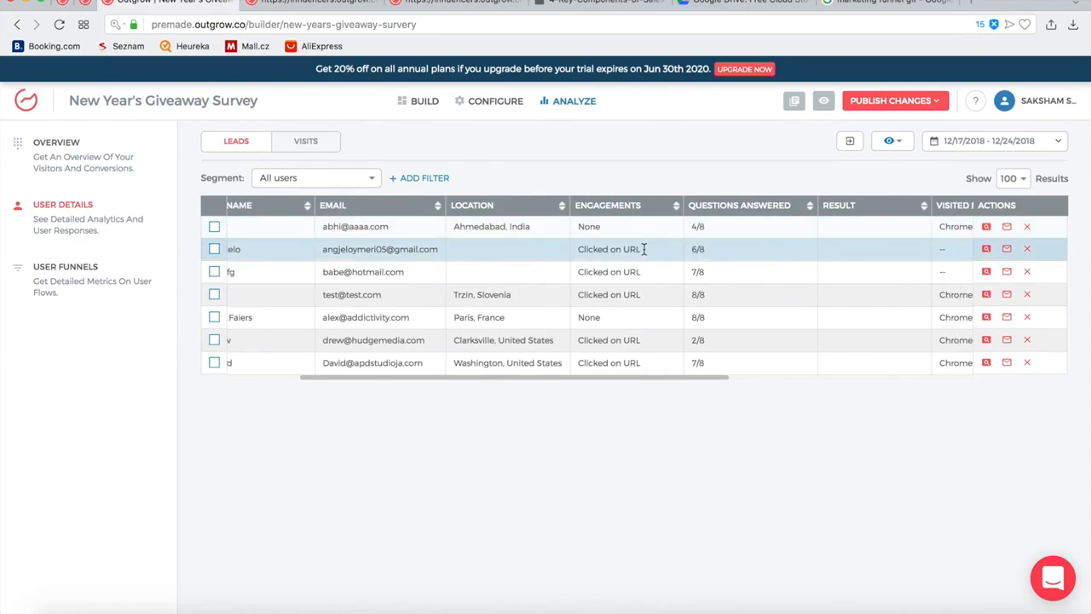
scroll(542, 248, "right", 4)
scroll(648, 300, "right", 5)
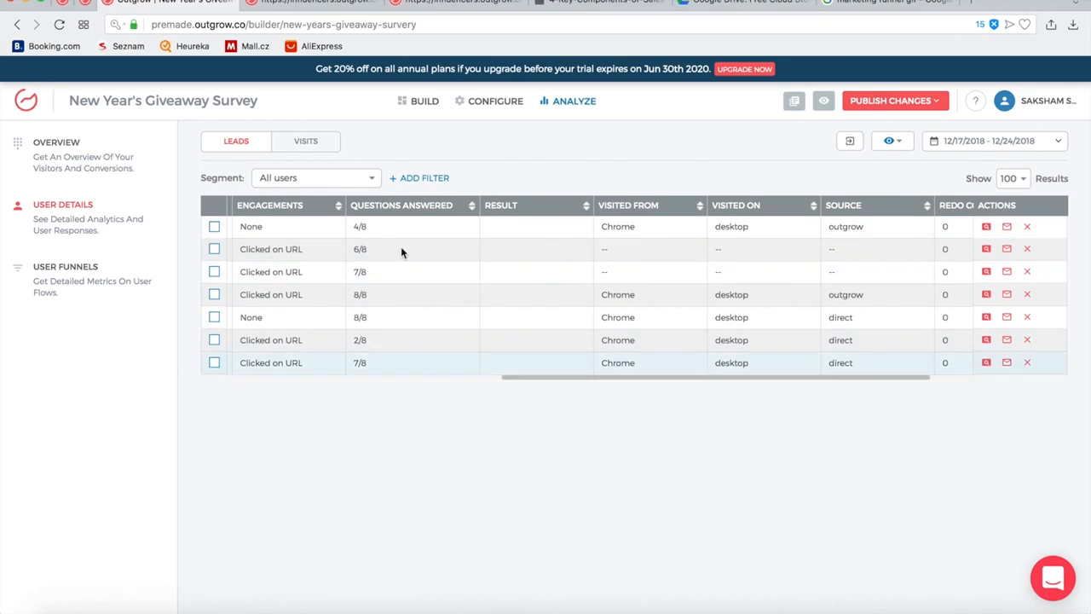
scroll(585, 318, "right", 2)
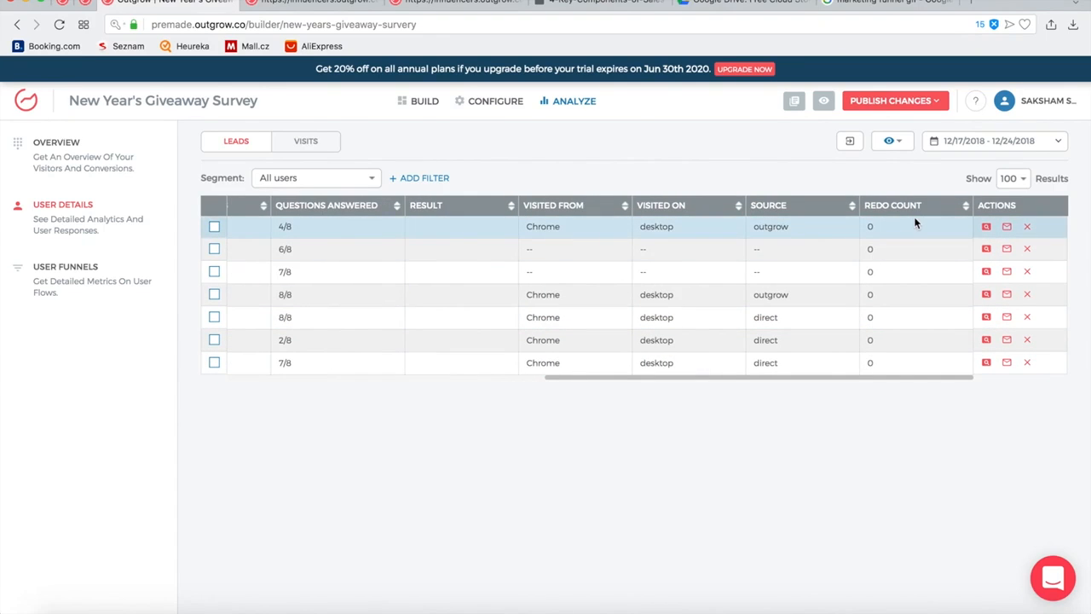
View the most recent lead's individual answers to the survey questions, and close the response details.
left_click(986, 226)
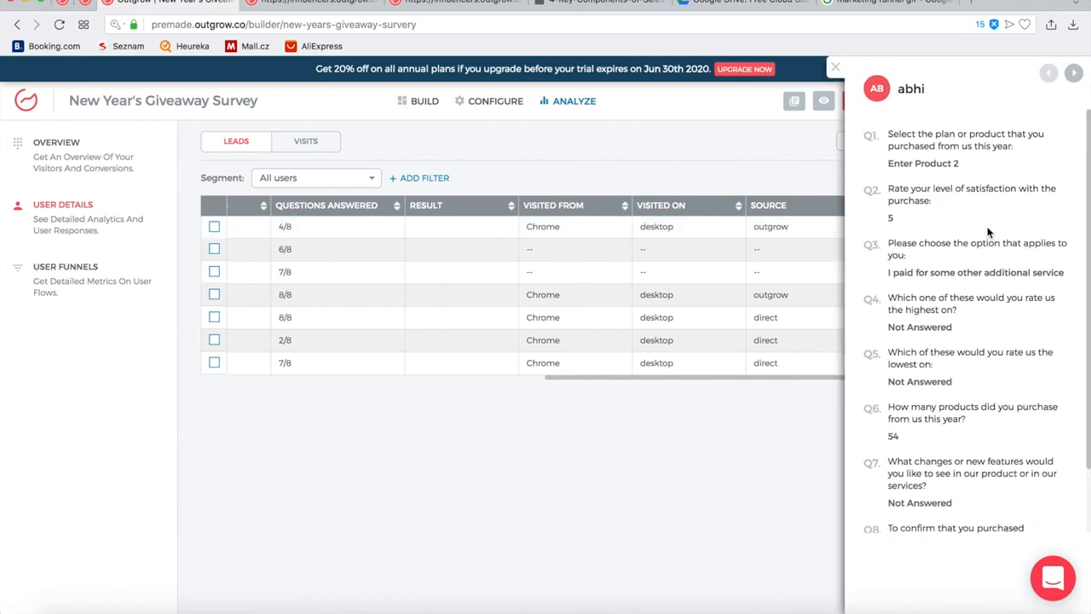
scroll(987, 228, "down", 2)
scroll(987, 228, "up", 2)
left_click(836, 67)
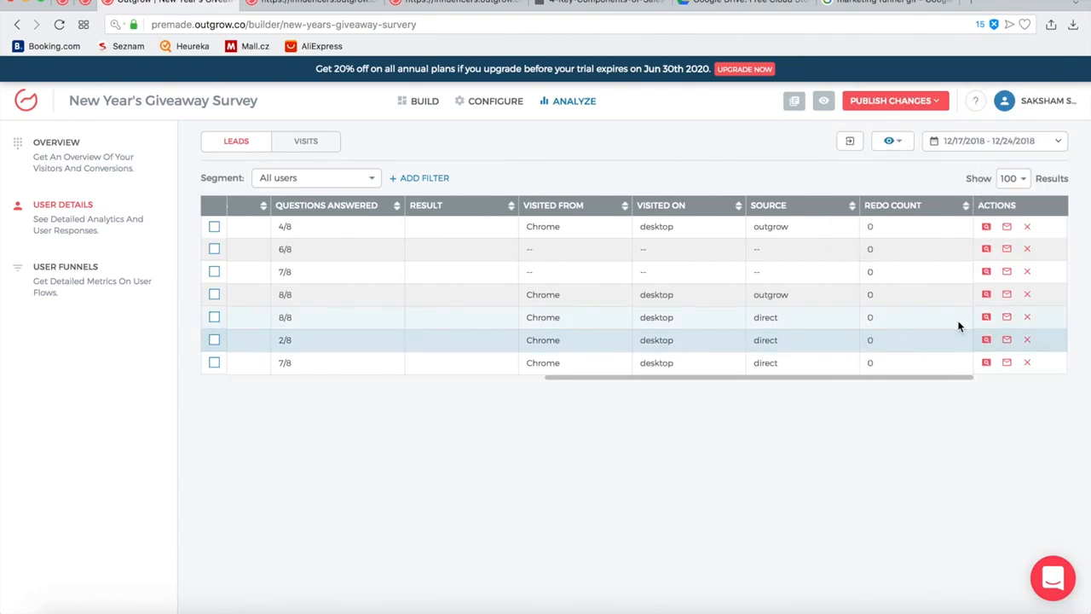
Export the leads table as a spreadsheet and dismiss the notice.
scroll(958, 324, "left", 10)
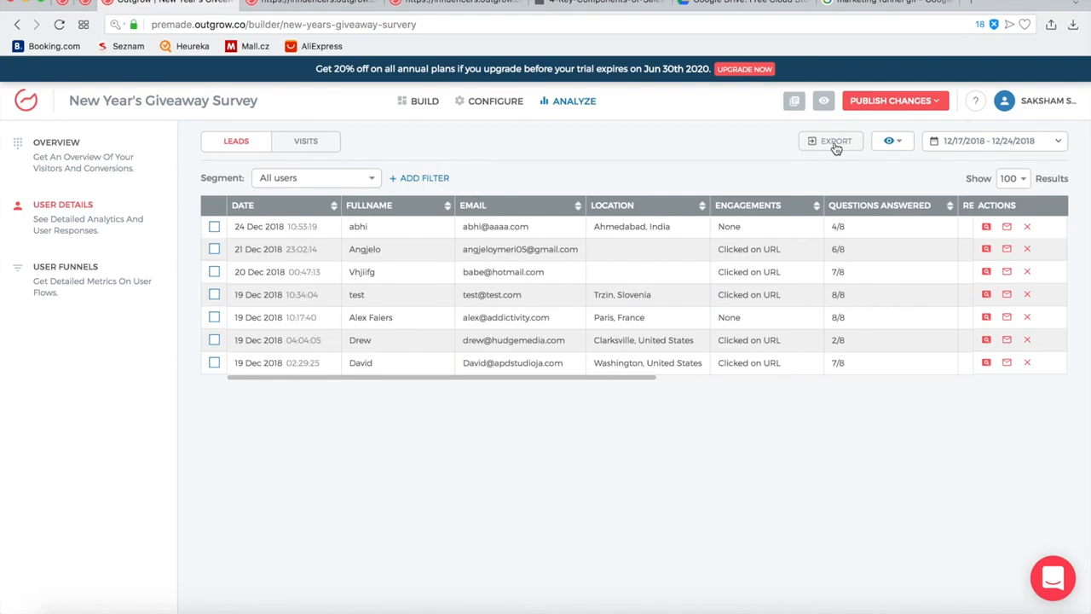
left_click(835, 144)
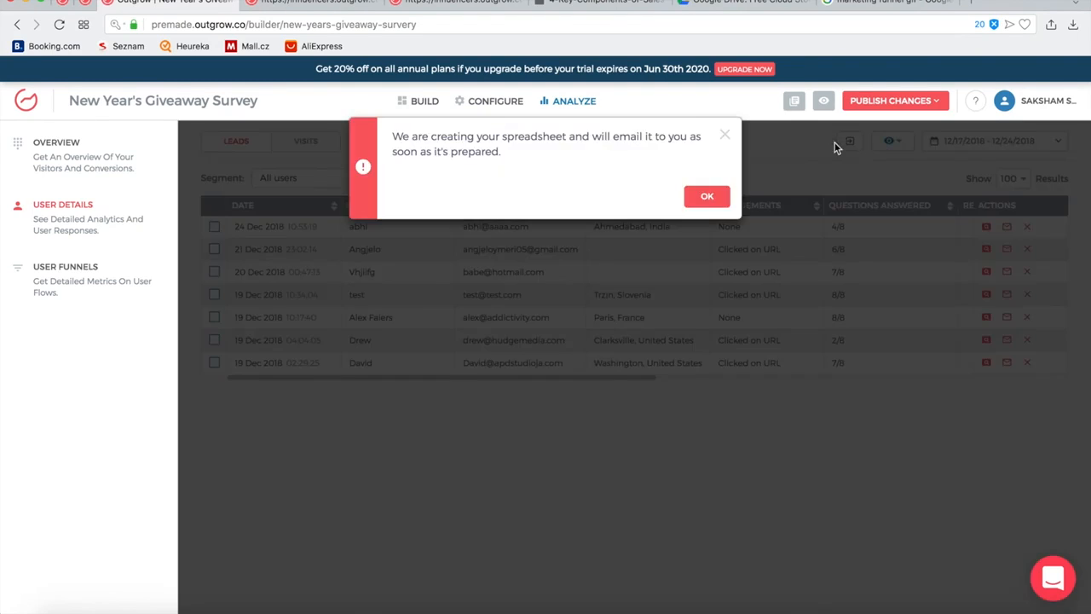
left_click(708, 198)
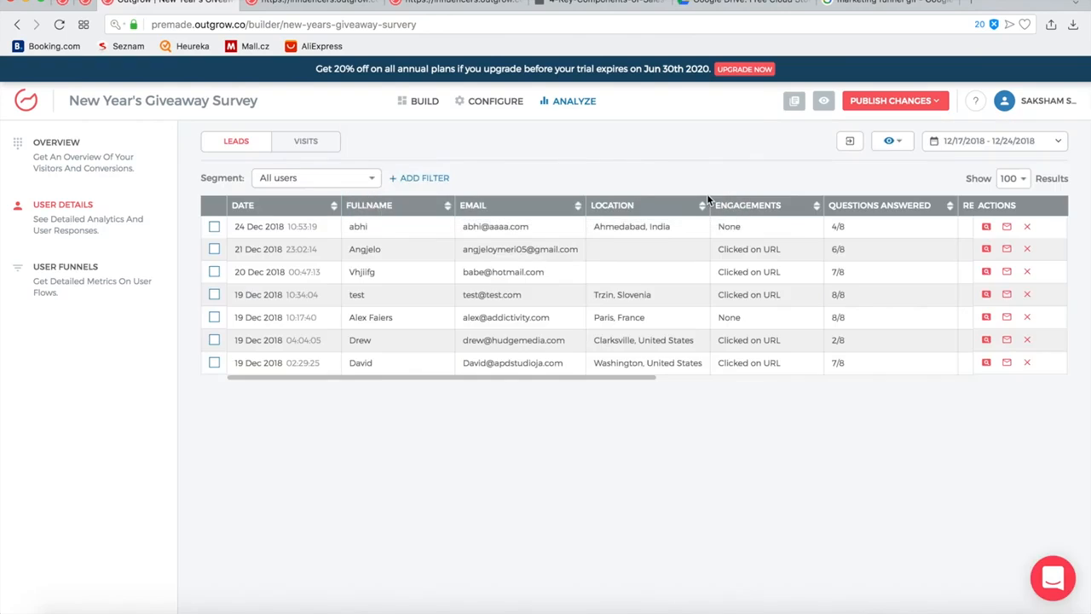
Limit the leads table to the date range 12/17/2018 to 12/20/2018.
left_click(996, 146)
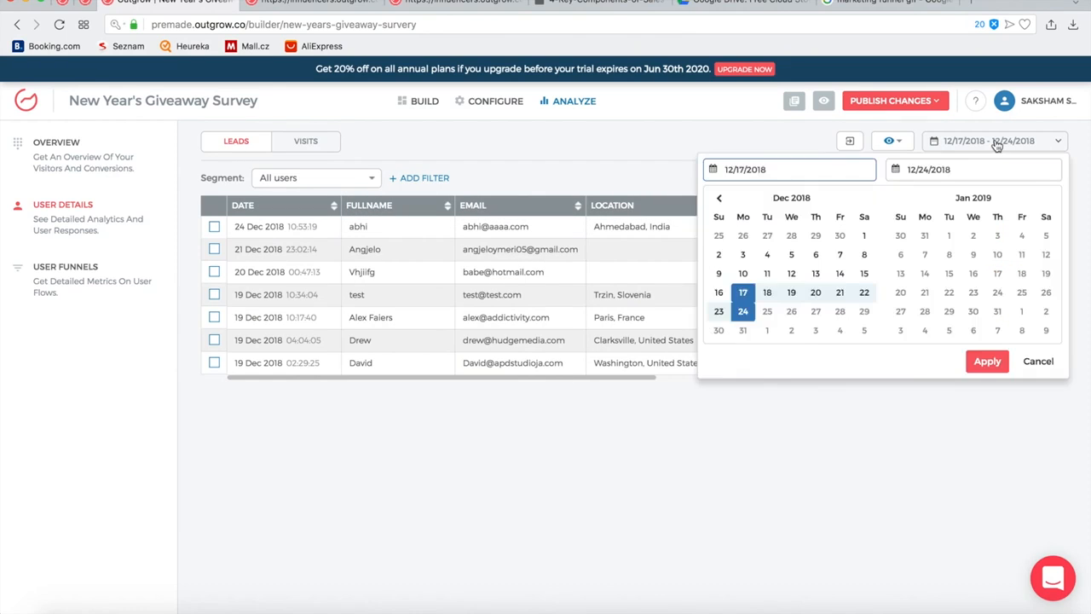
left_click(743, 293)
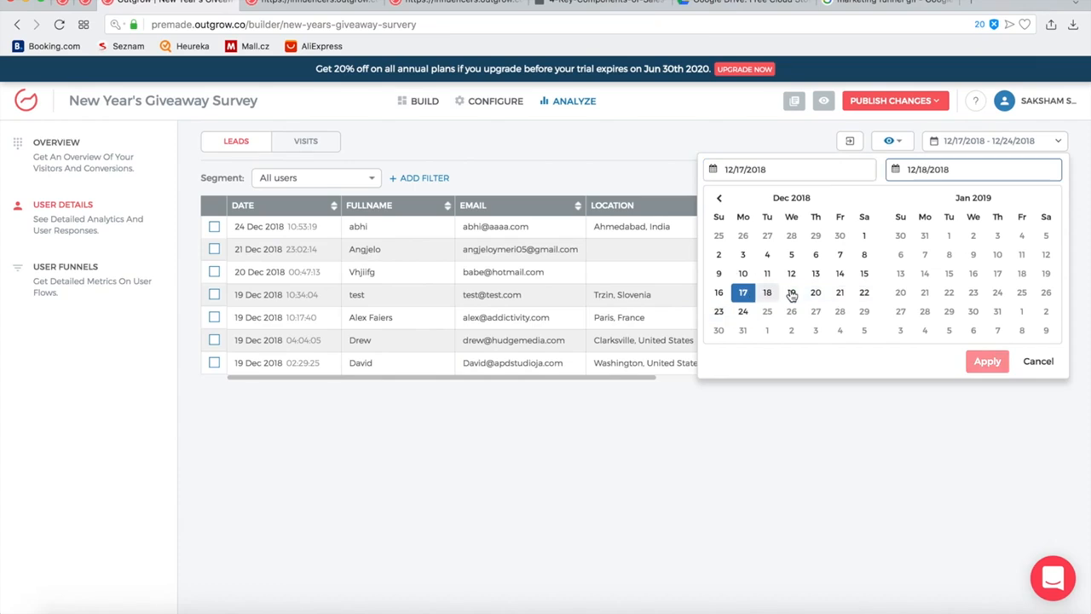
left_click(816, 293)
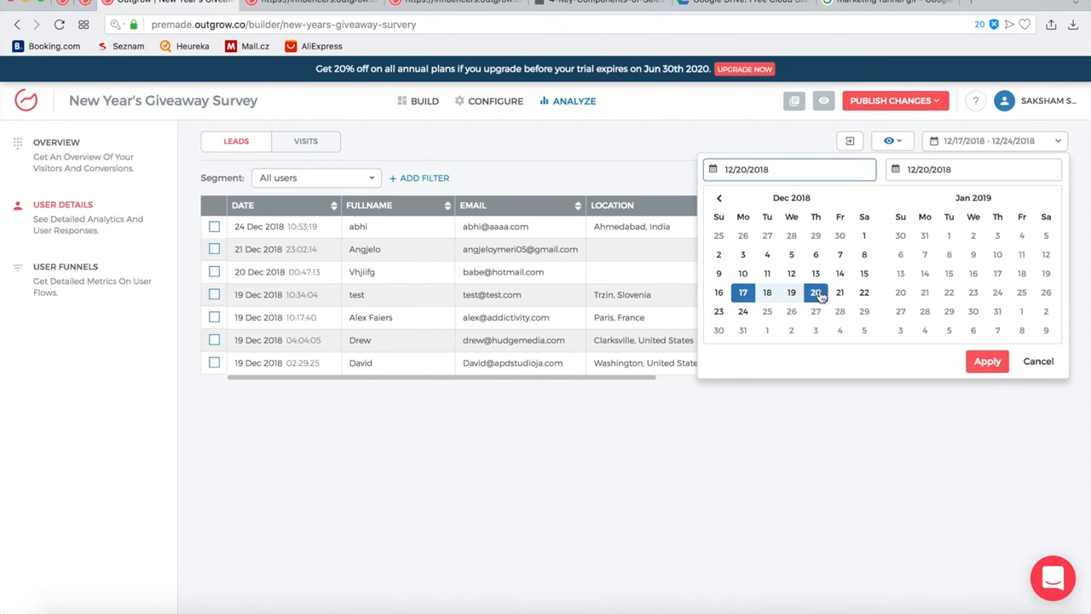
left_click(987, 361)
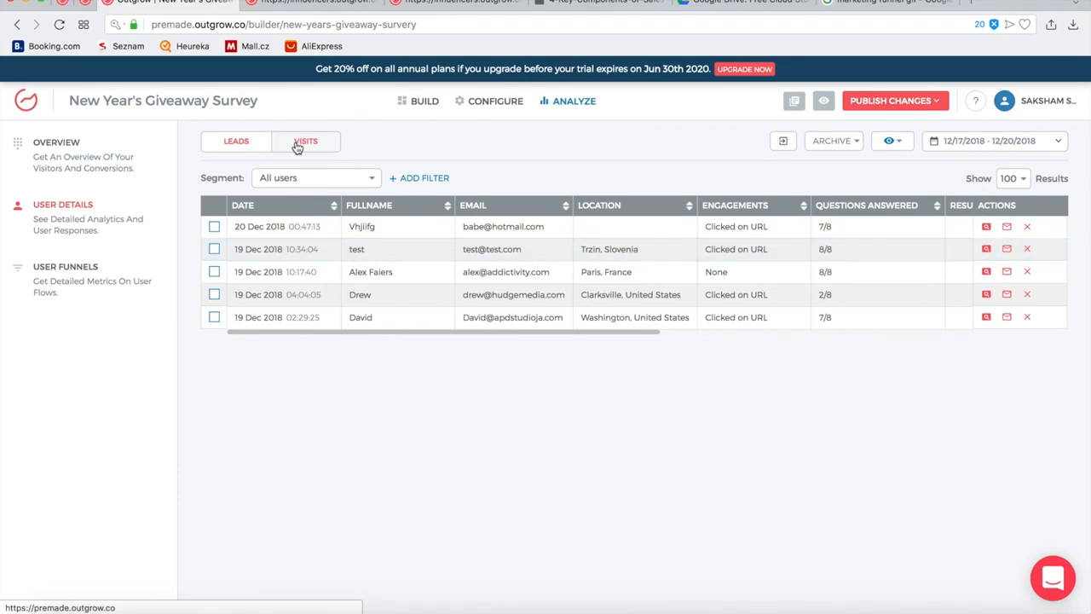
left_click(243, 143)
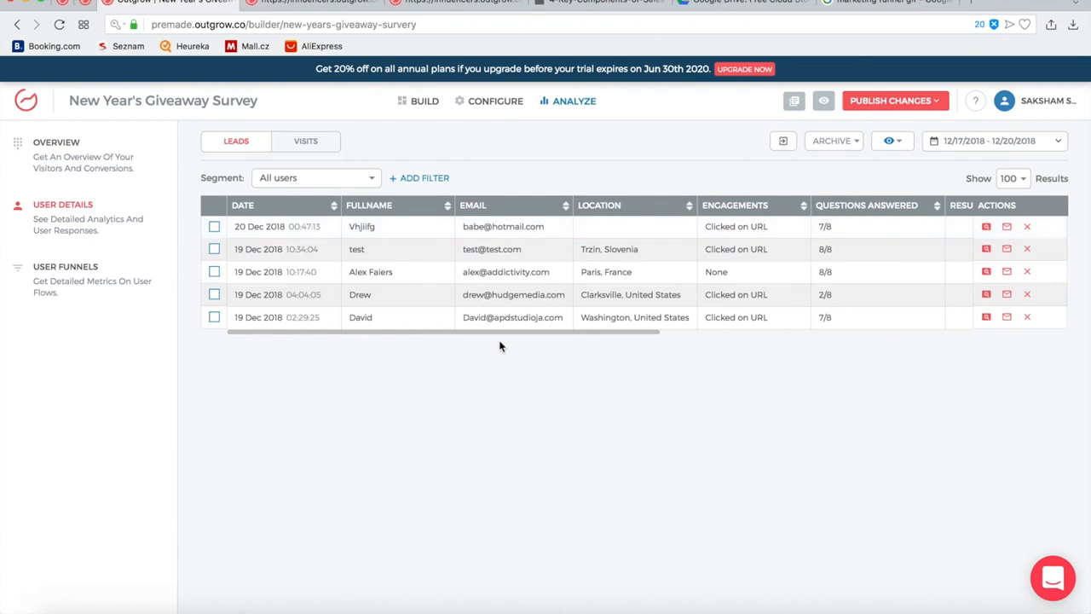
Show the survey's visits table and examine its rows and columns, from date and location to source and redo count.
left_click(313, 146)
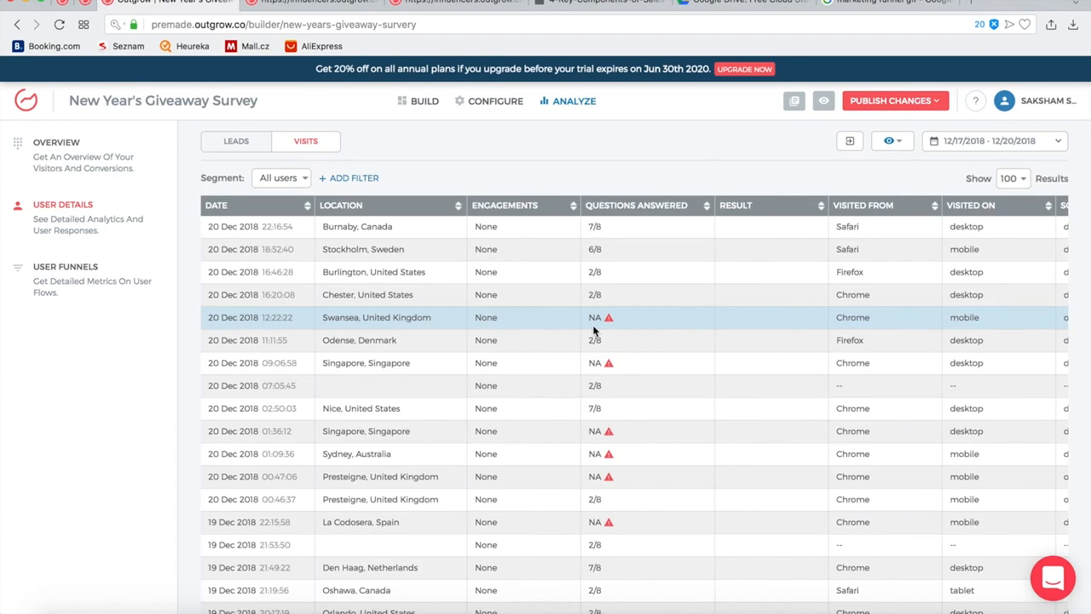
scroll(594, 329, "down", 15)
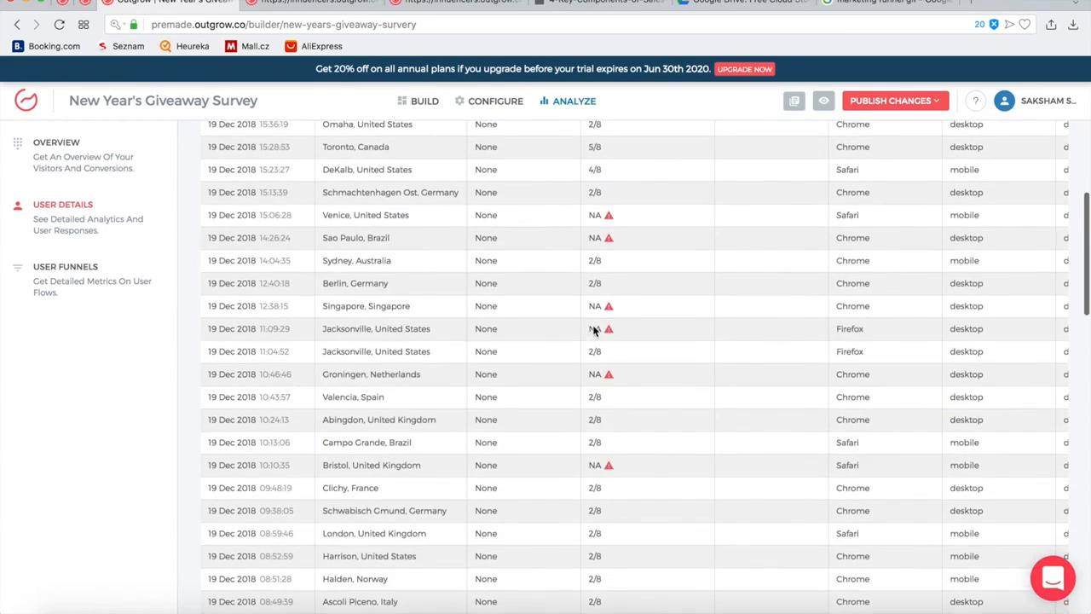
scroll(595, 328, "down", 15)
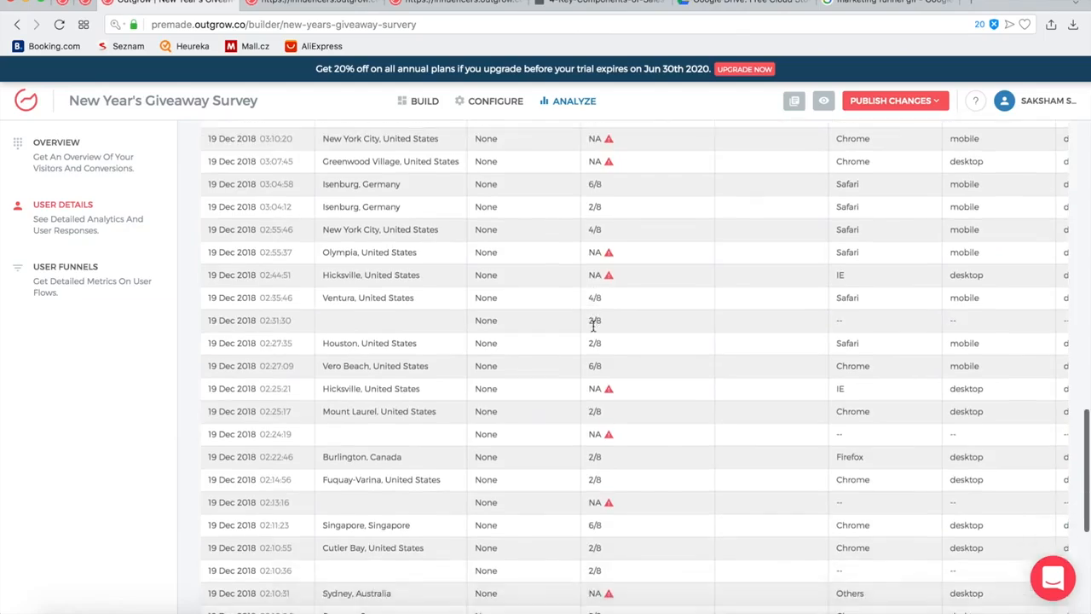
scroll(594, 327, "up", 20)
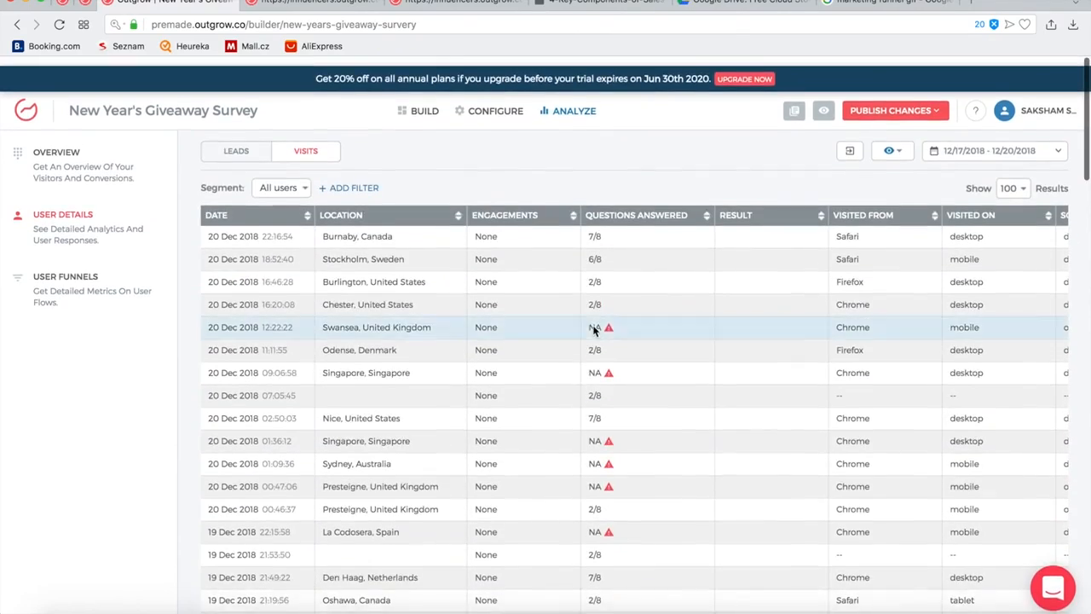
scroll(759, 496, "right", 10)
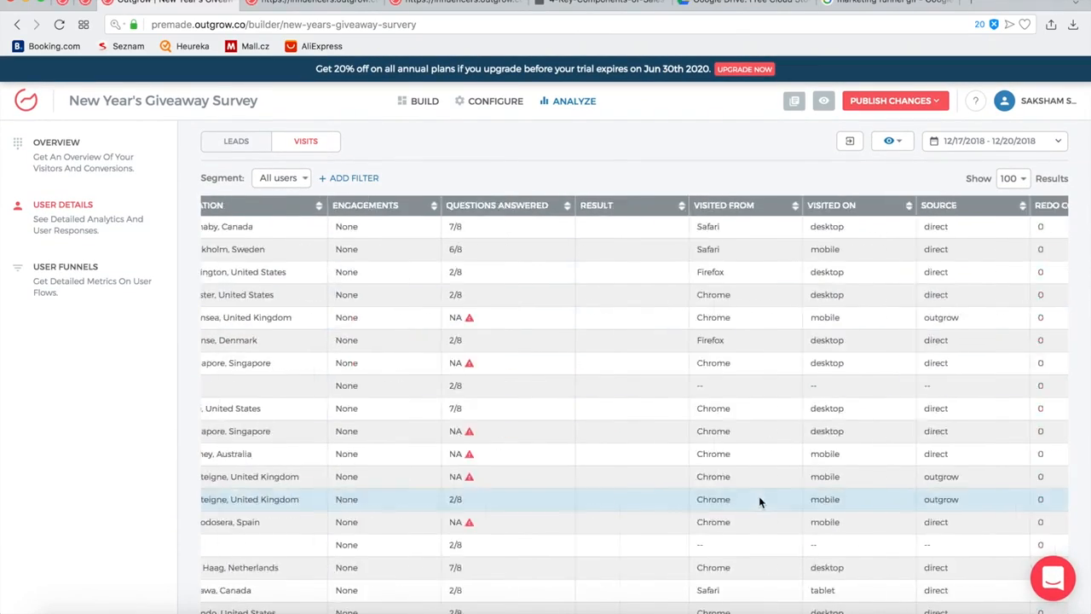
scroll(759, 496, "left", 10)
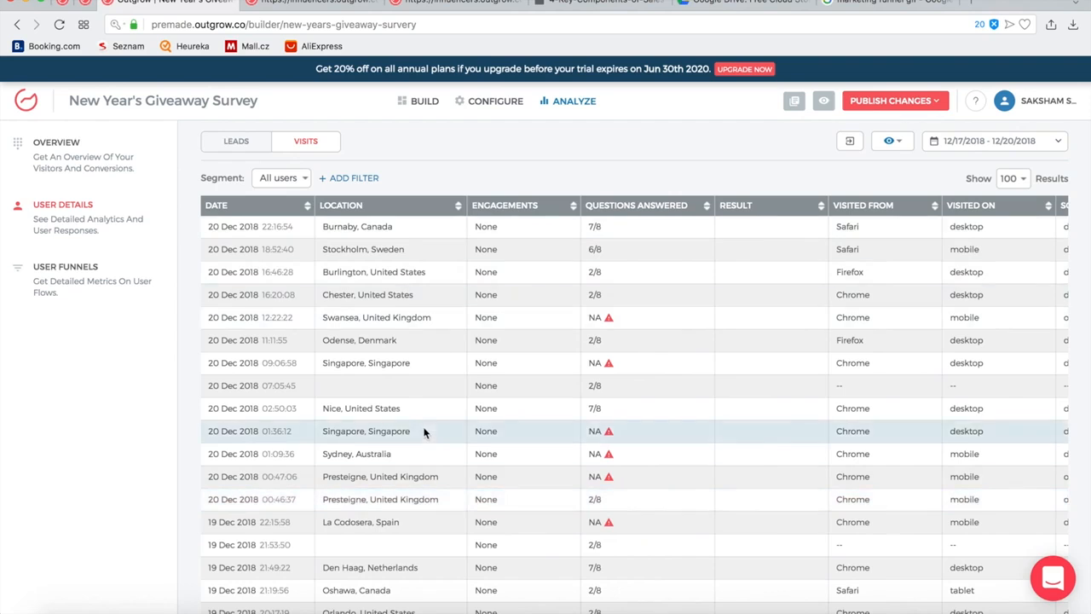
scroll(426, 433, "down", 5)
scroll(808, 424, "right", 10)
scroll(784, 341, "up", 5)
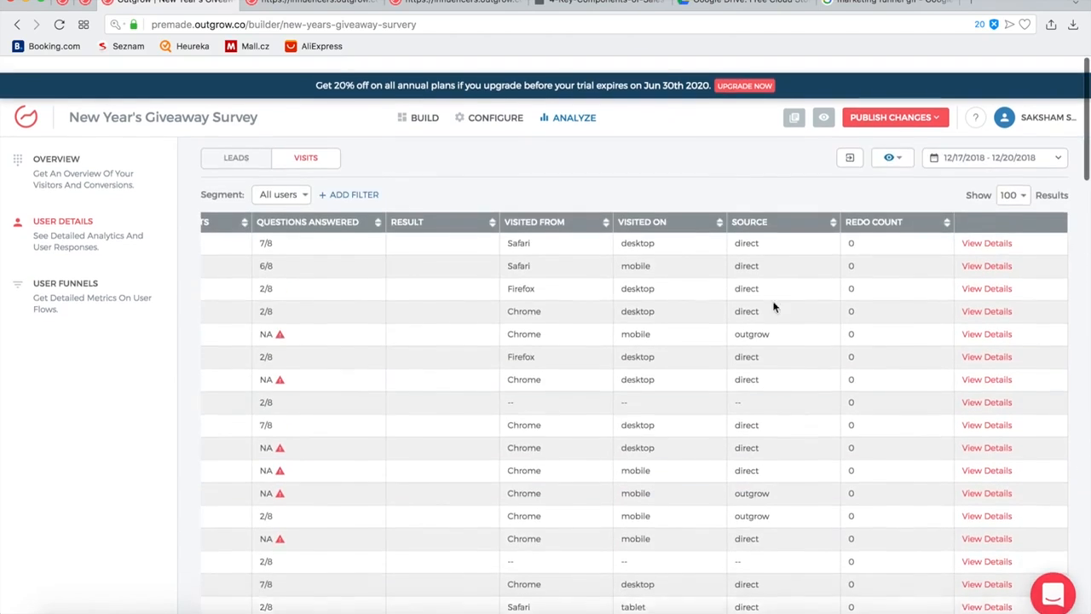